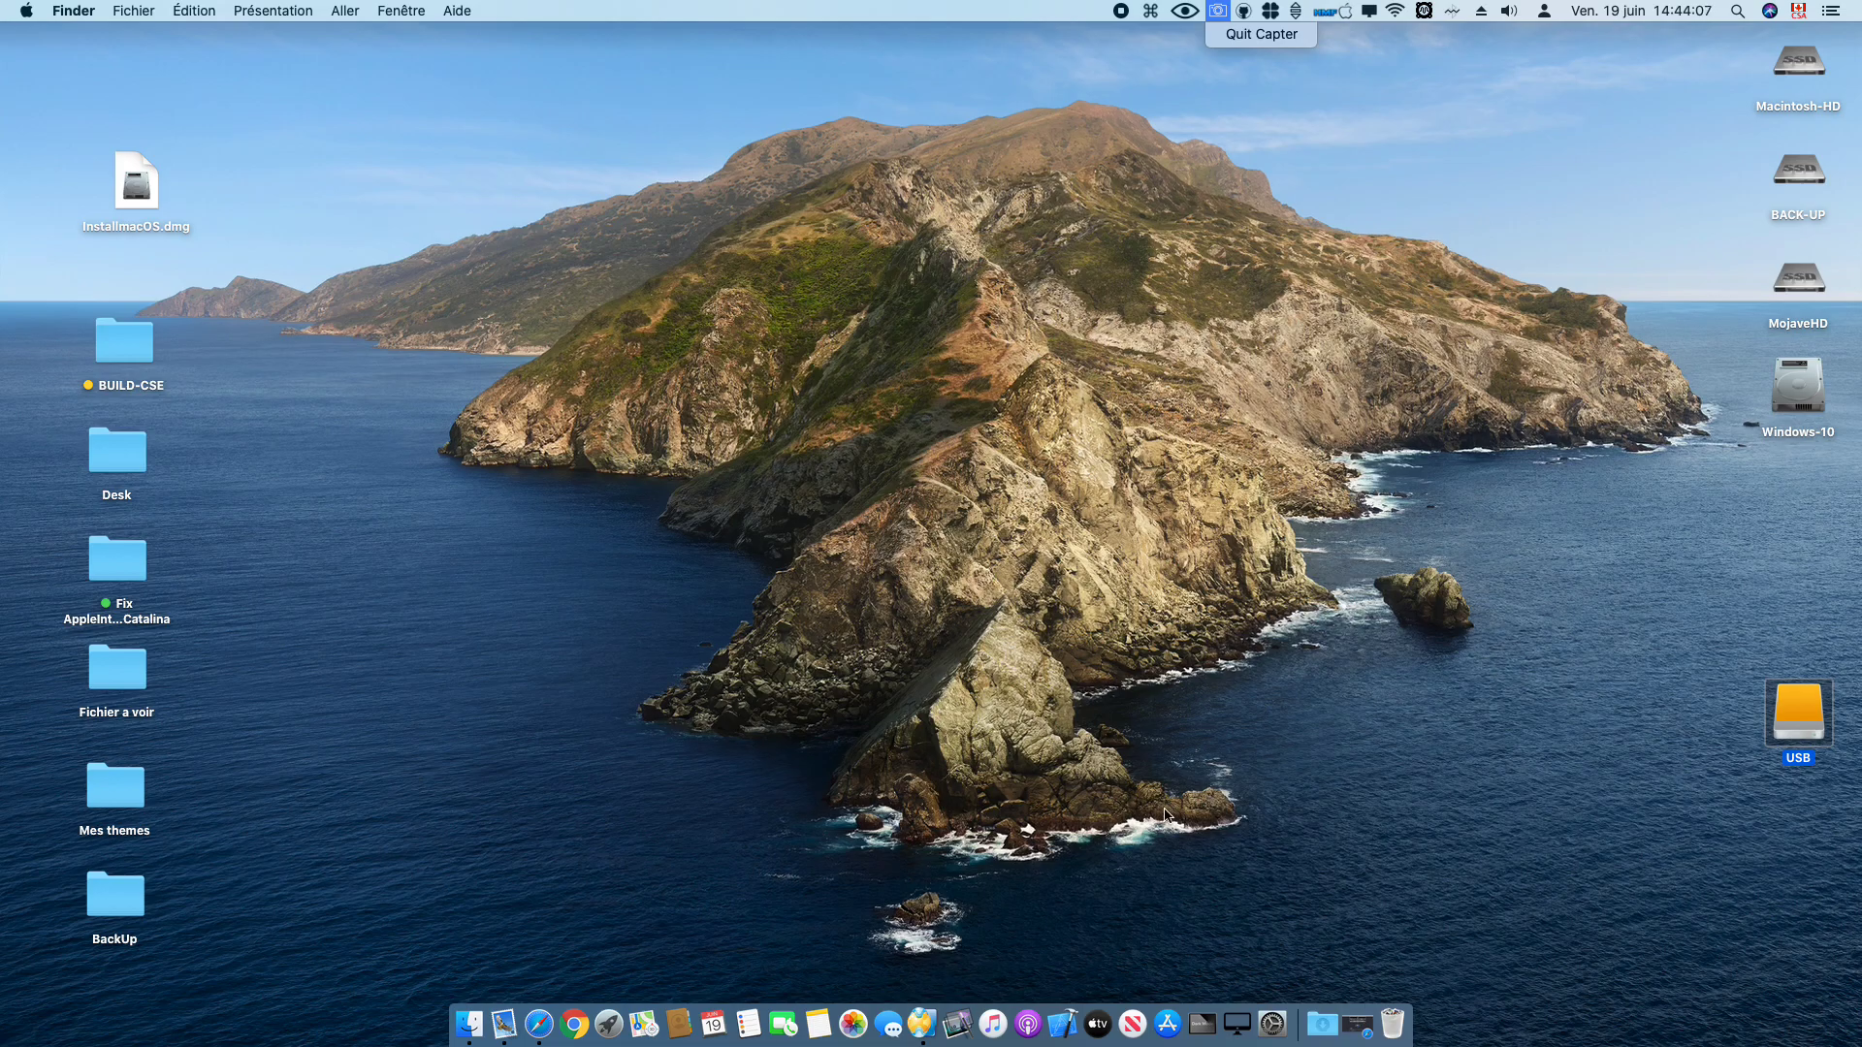
Step: Restore the forum browser window and open the VIP ➣ InstallmacOS topic under the Hackintosh & Mac tips section
{"action": "left_click", "coordinate": [1361, 1025]}
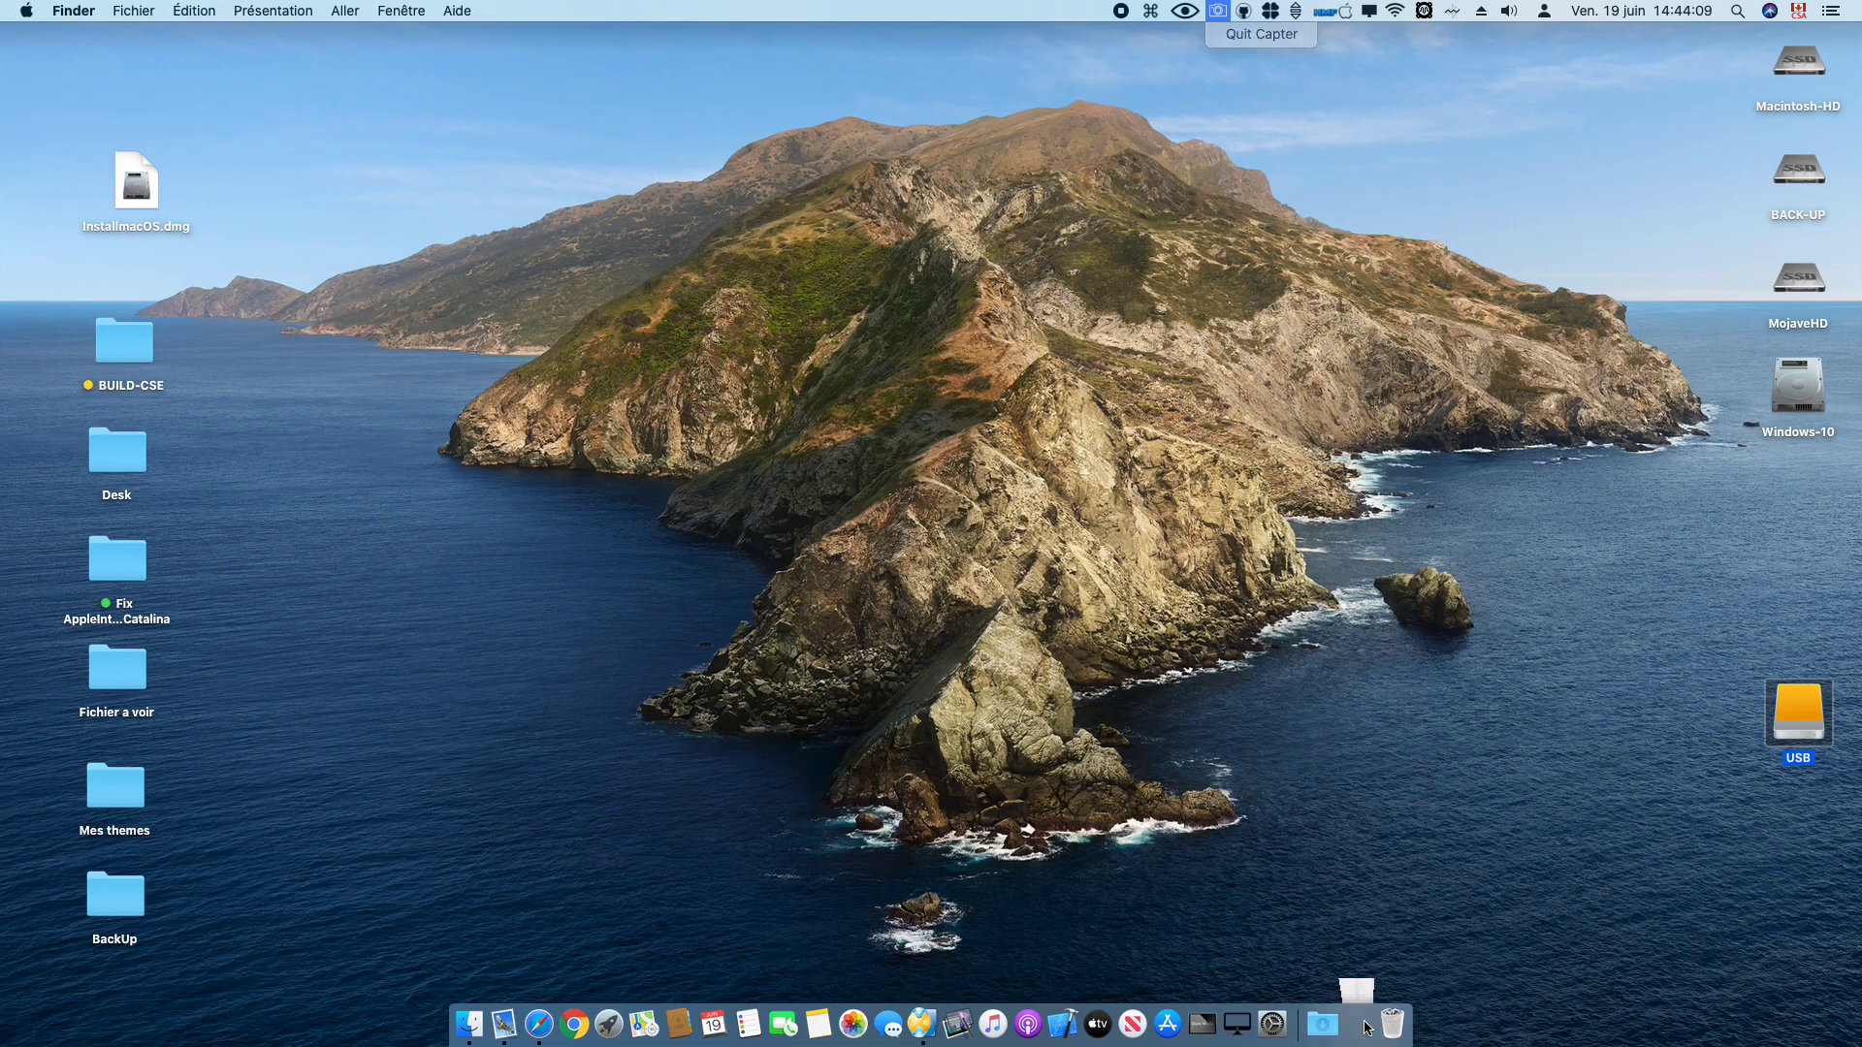
{"action": "scroll", "coordinate": [286, 385], "scroll_direction": "down", "scroll_amount": 7}
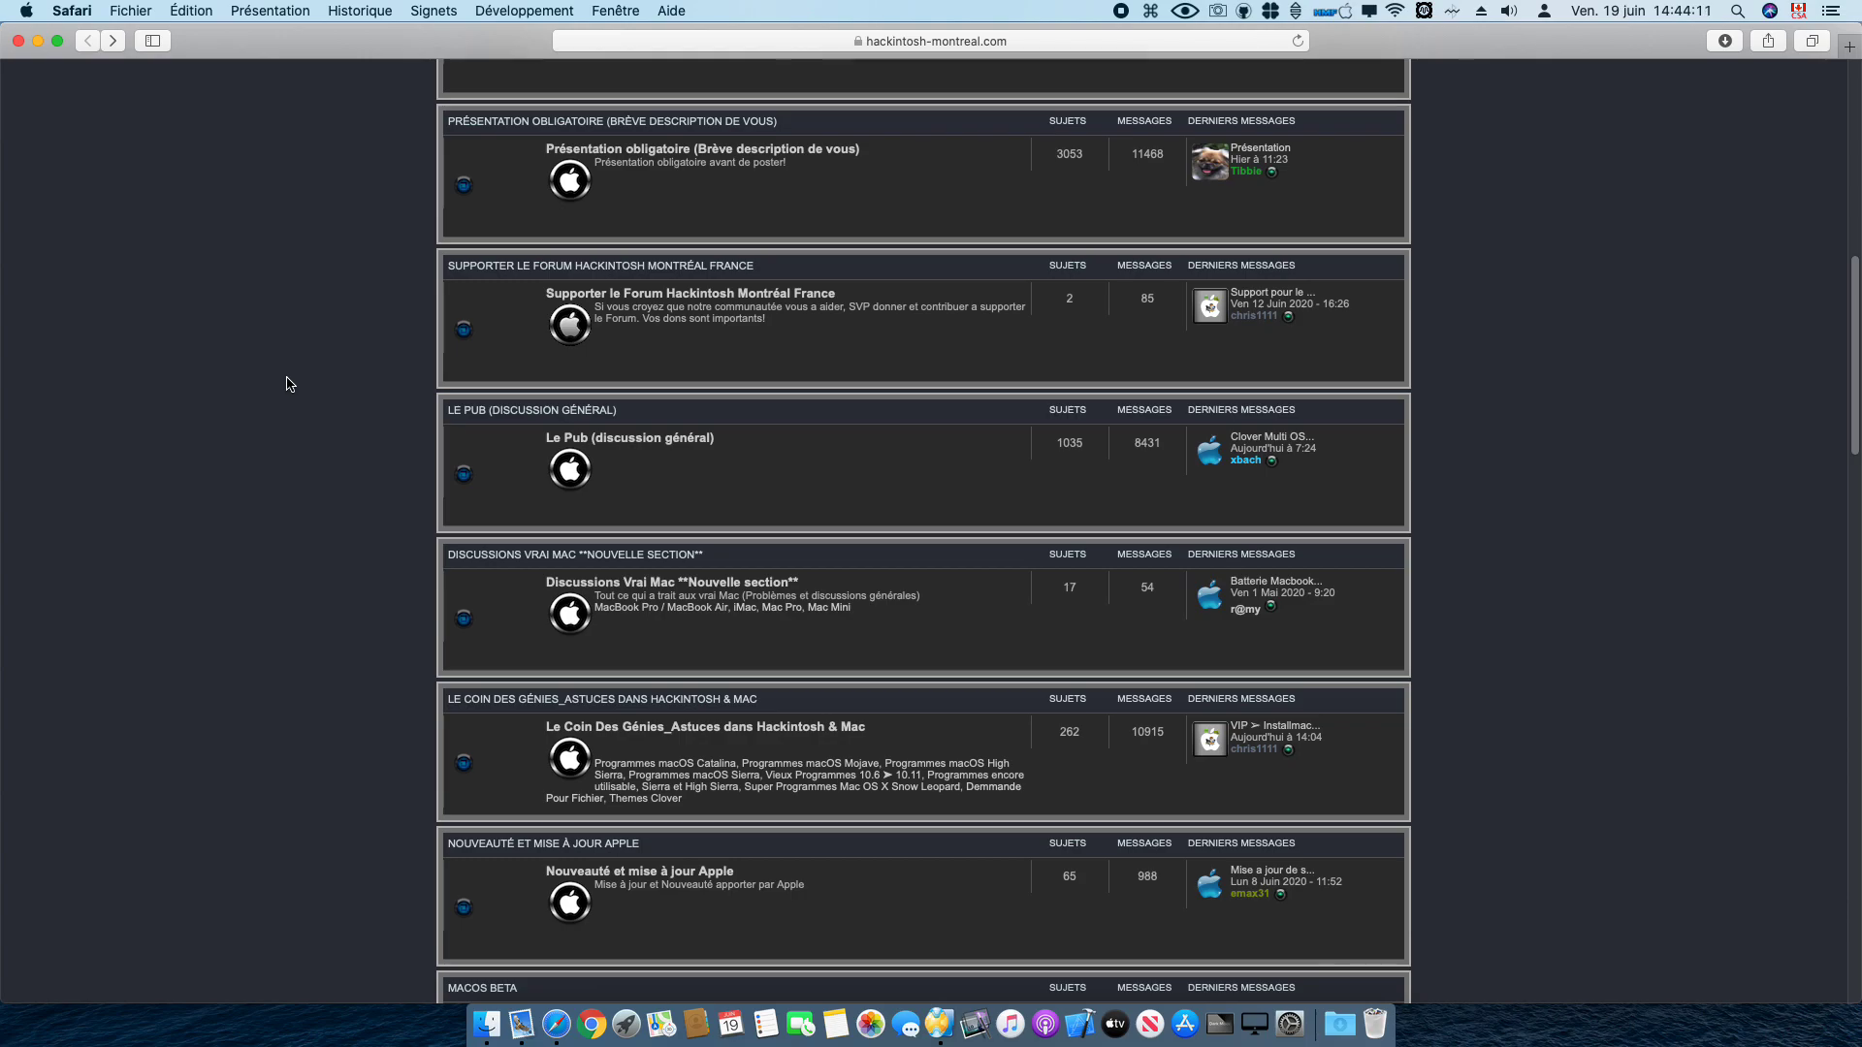
{"action": "left_click", "coordinate": [796, 730]}
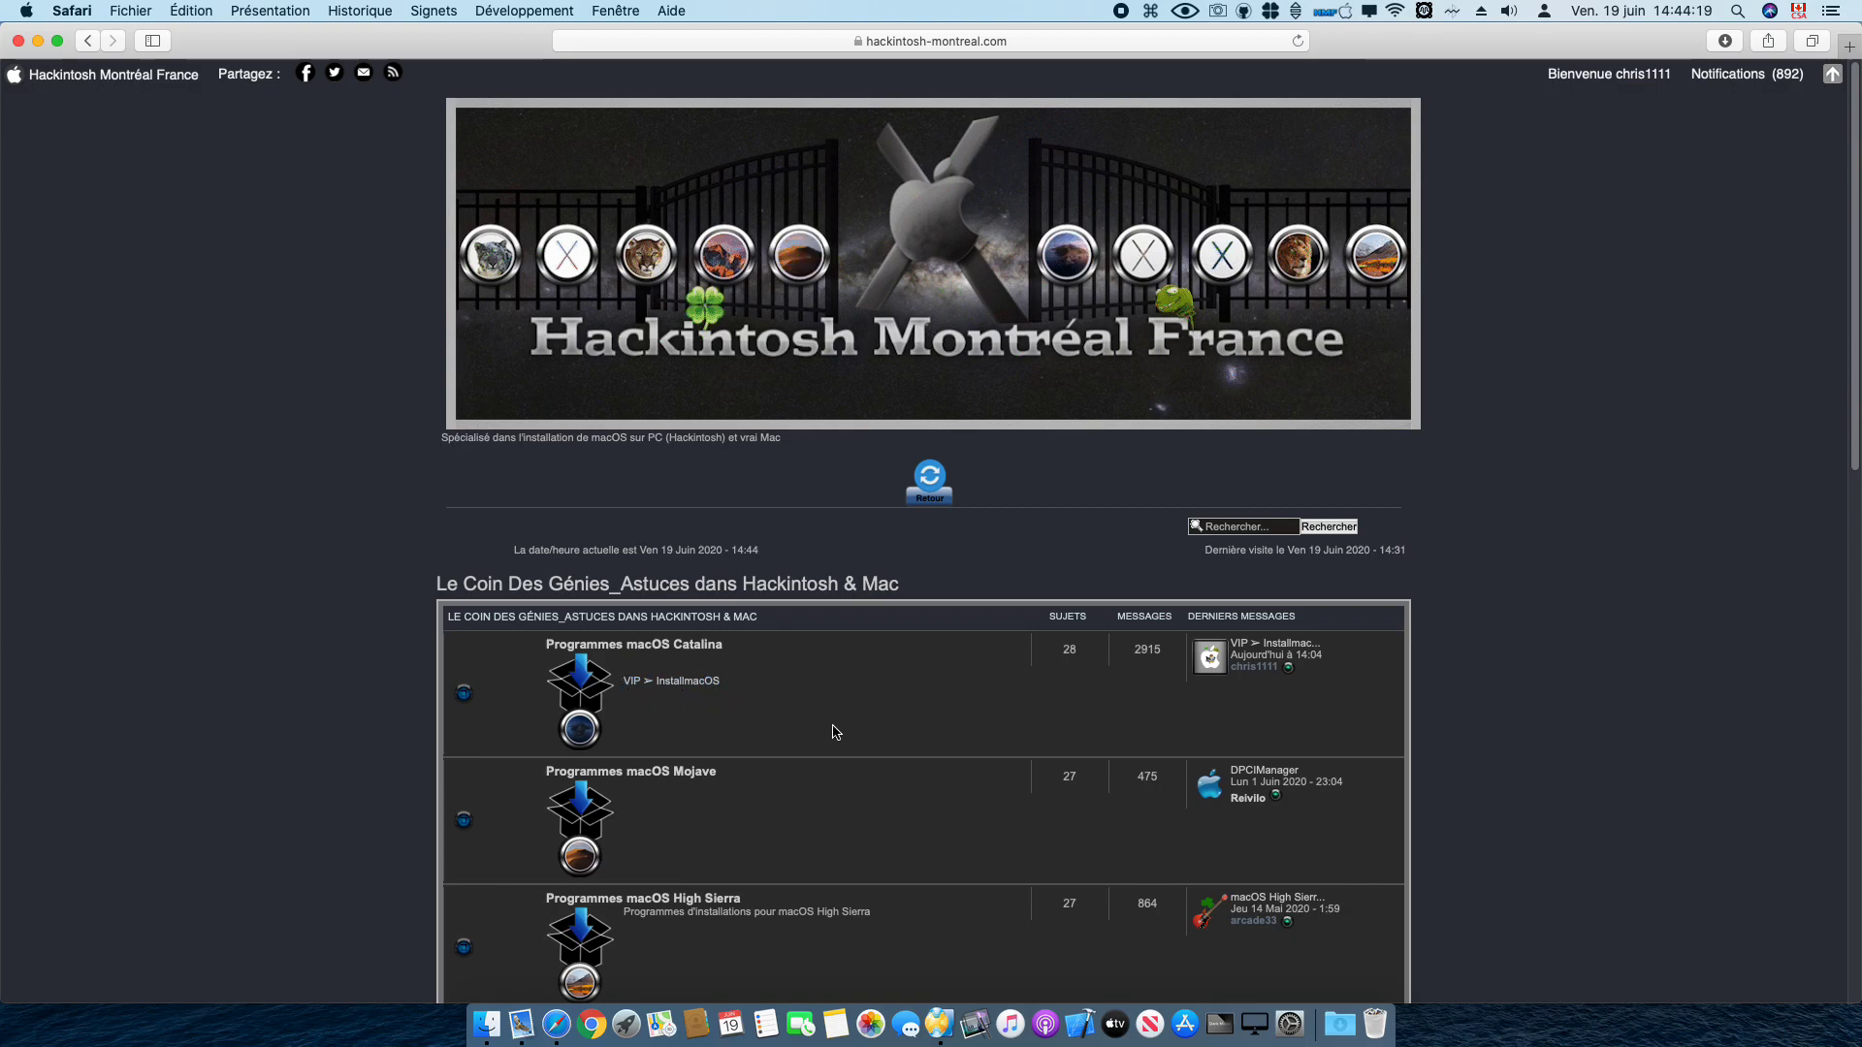
{"action": "left_click", "coordinate": [704, 648]}
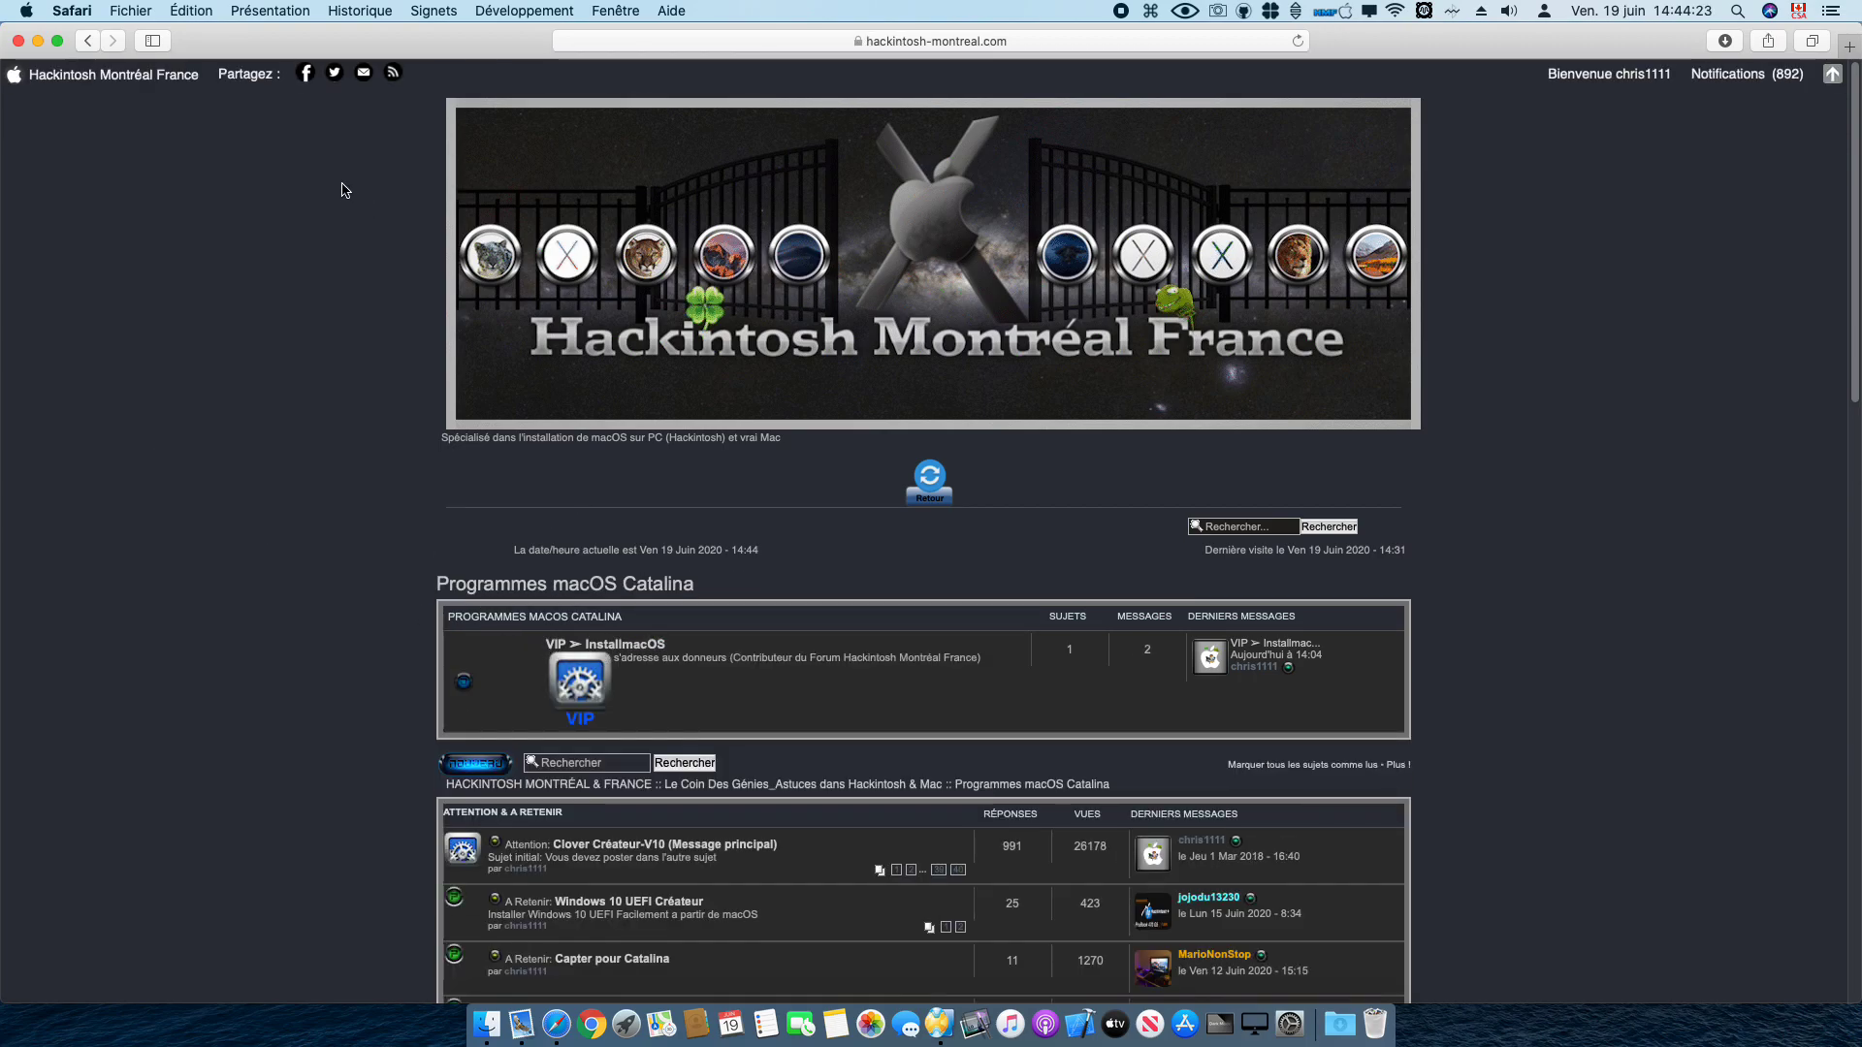
{"action": "left_click", "coordinate": [89, 42]}
{"action": "left_click", "coordinate": [684, 682]}
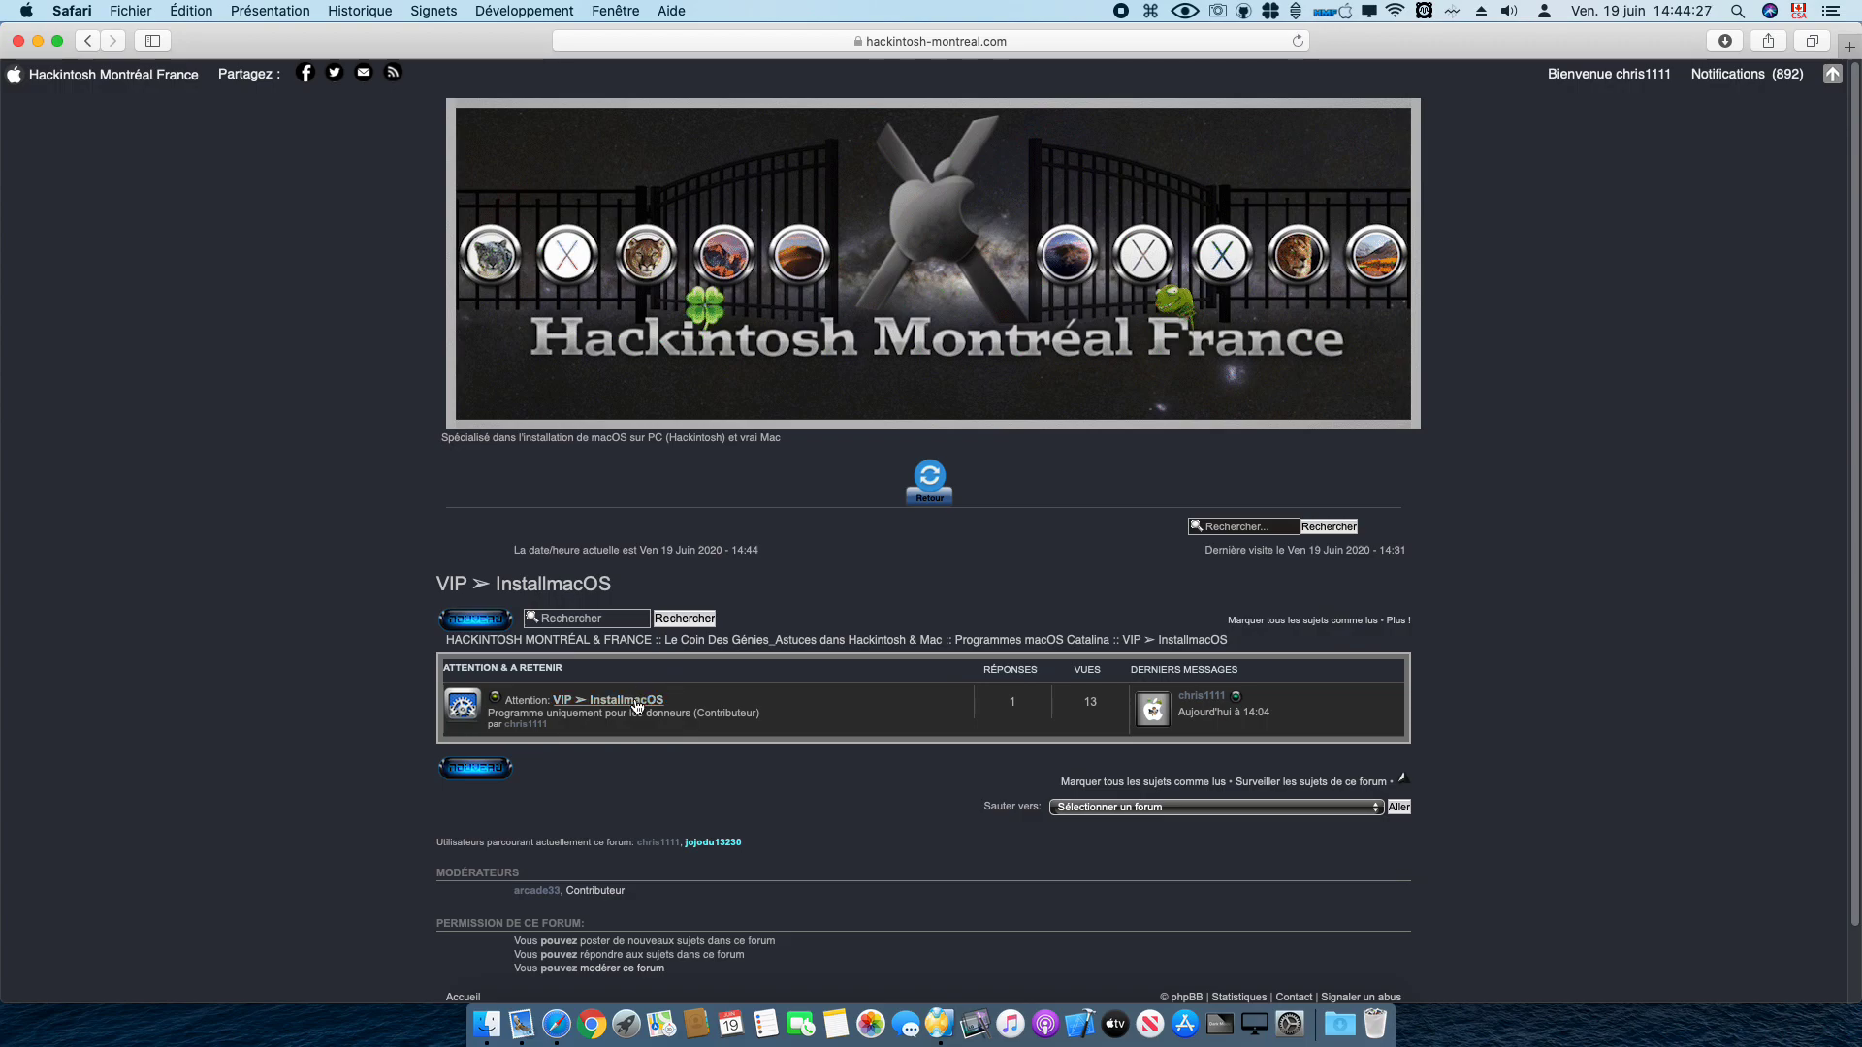
{"action": "left_click", "coordinate": [637, 706]}
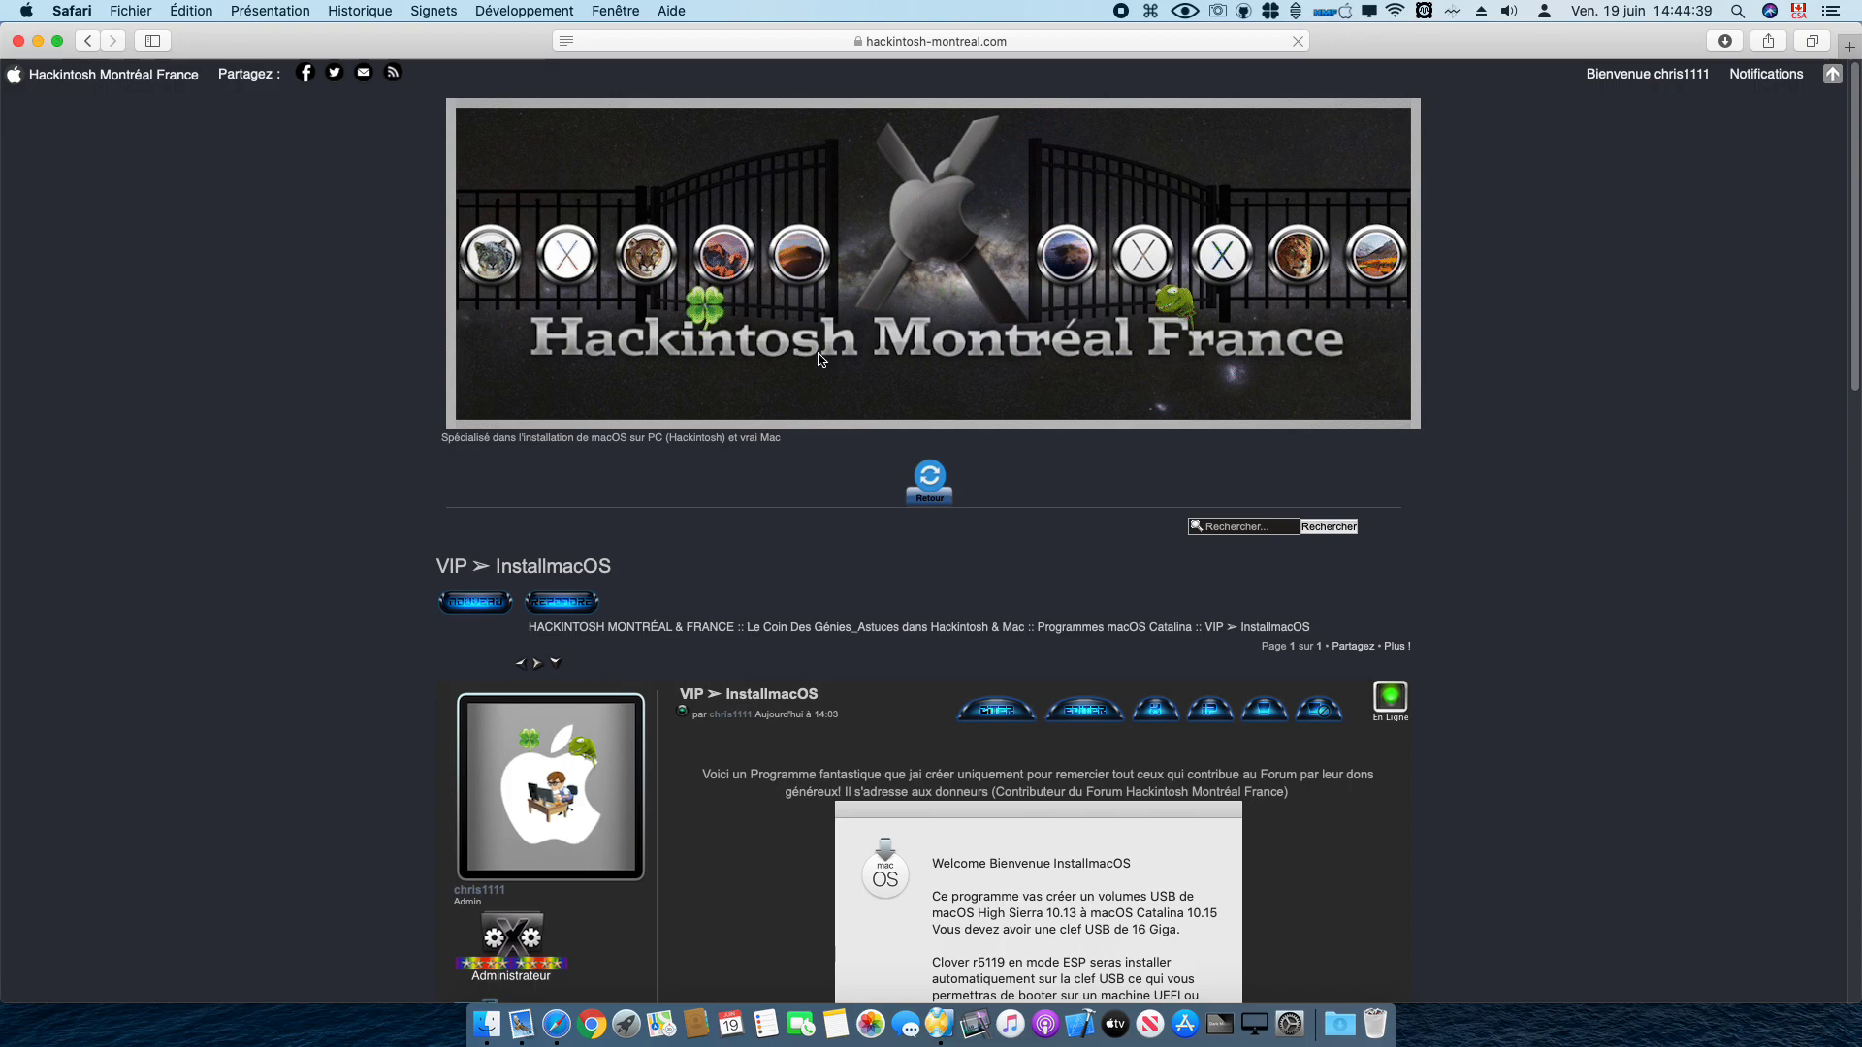
Step: Look through the member list of the forum's Contributeur group and close the browser window
{"action": "scroll", "coordinate": [223, 392], "scroll_direction": "down", "scroll_amount": 15}
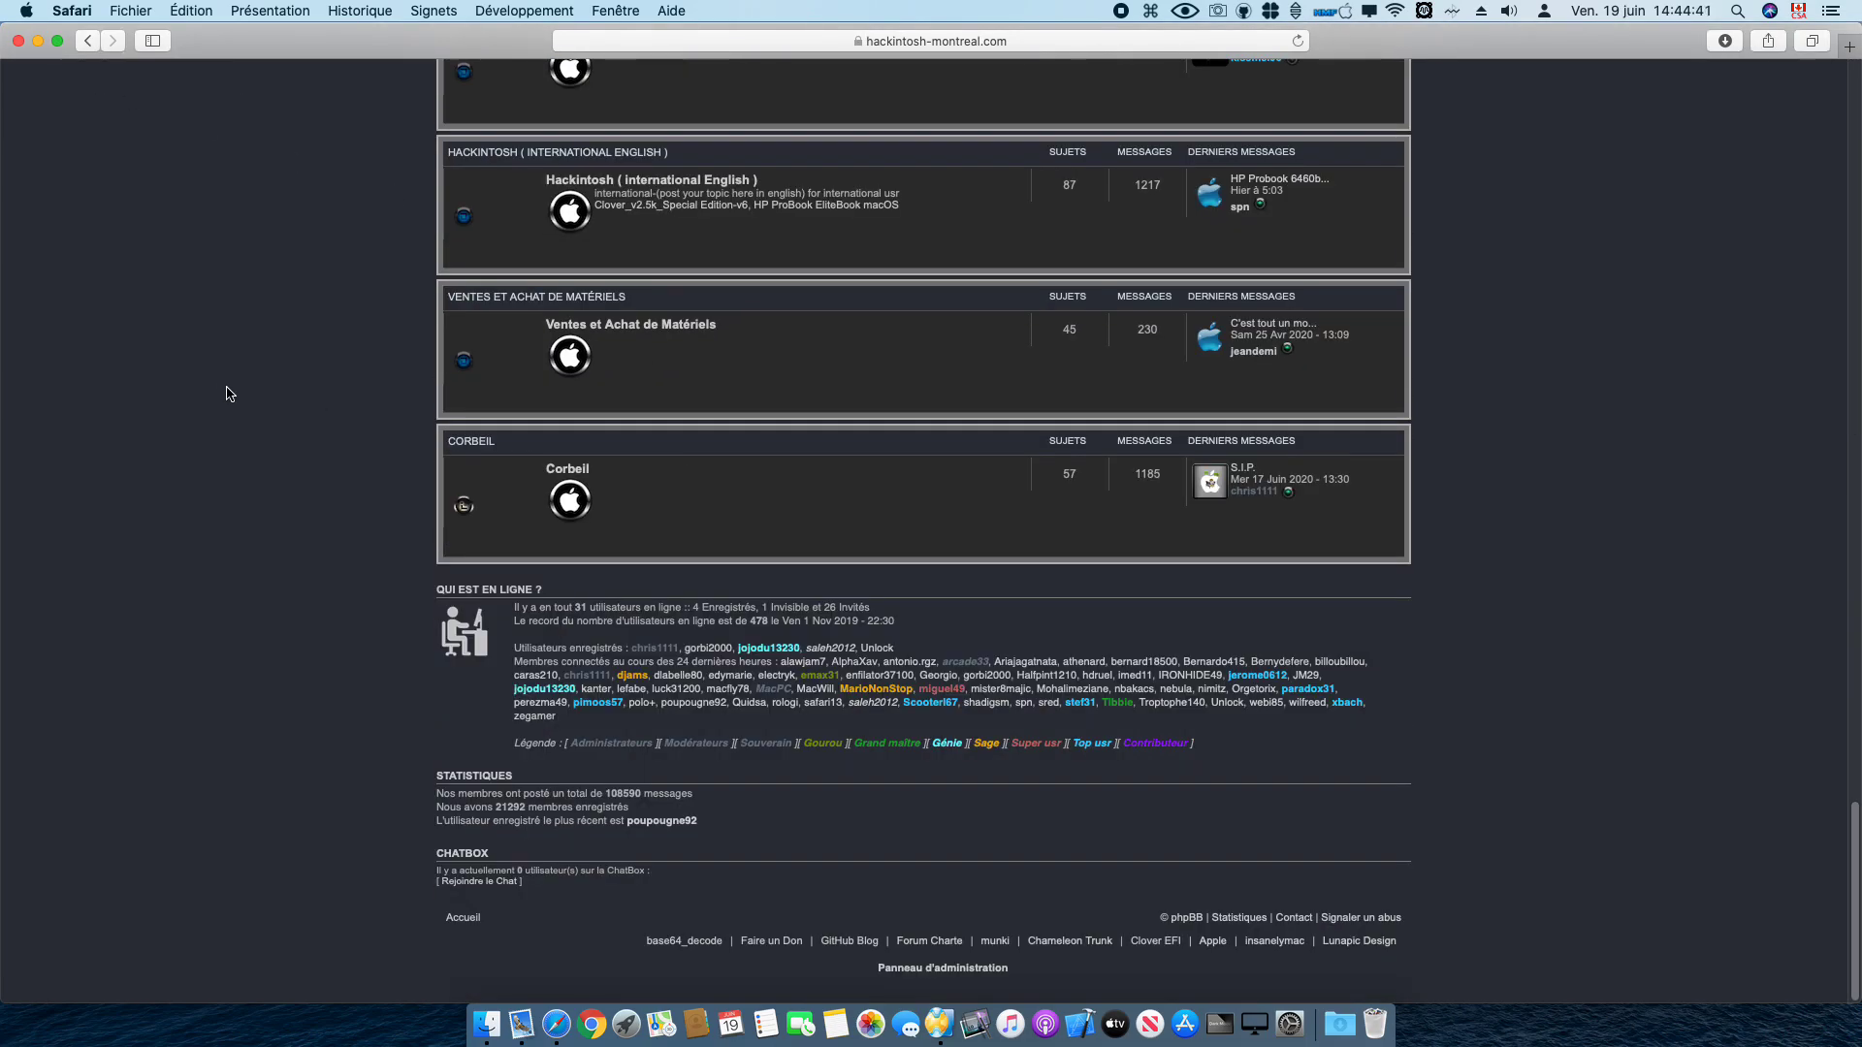
{"action": "left_click", "coordinate": [1155, 745]}
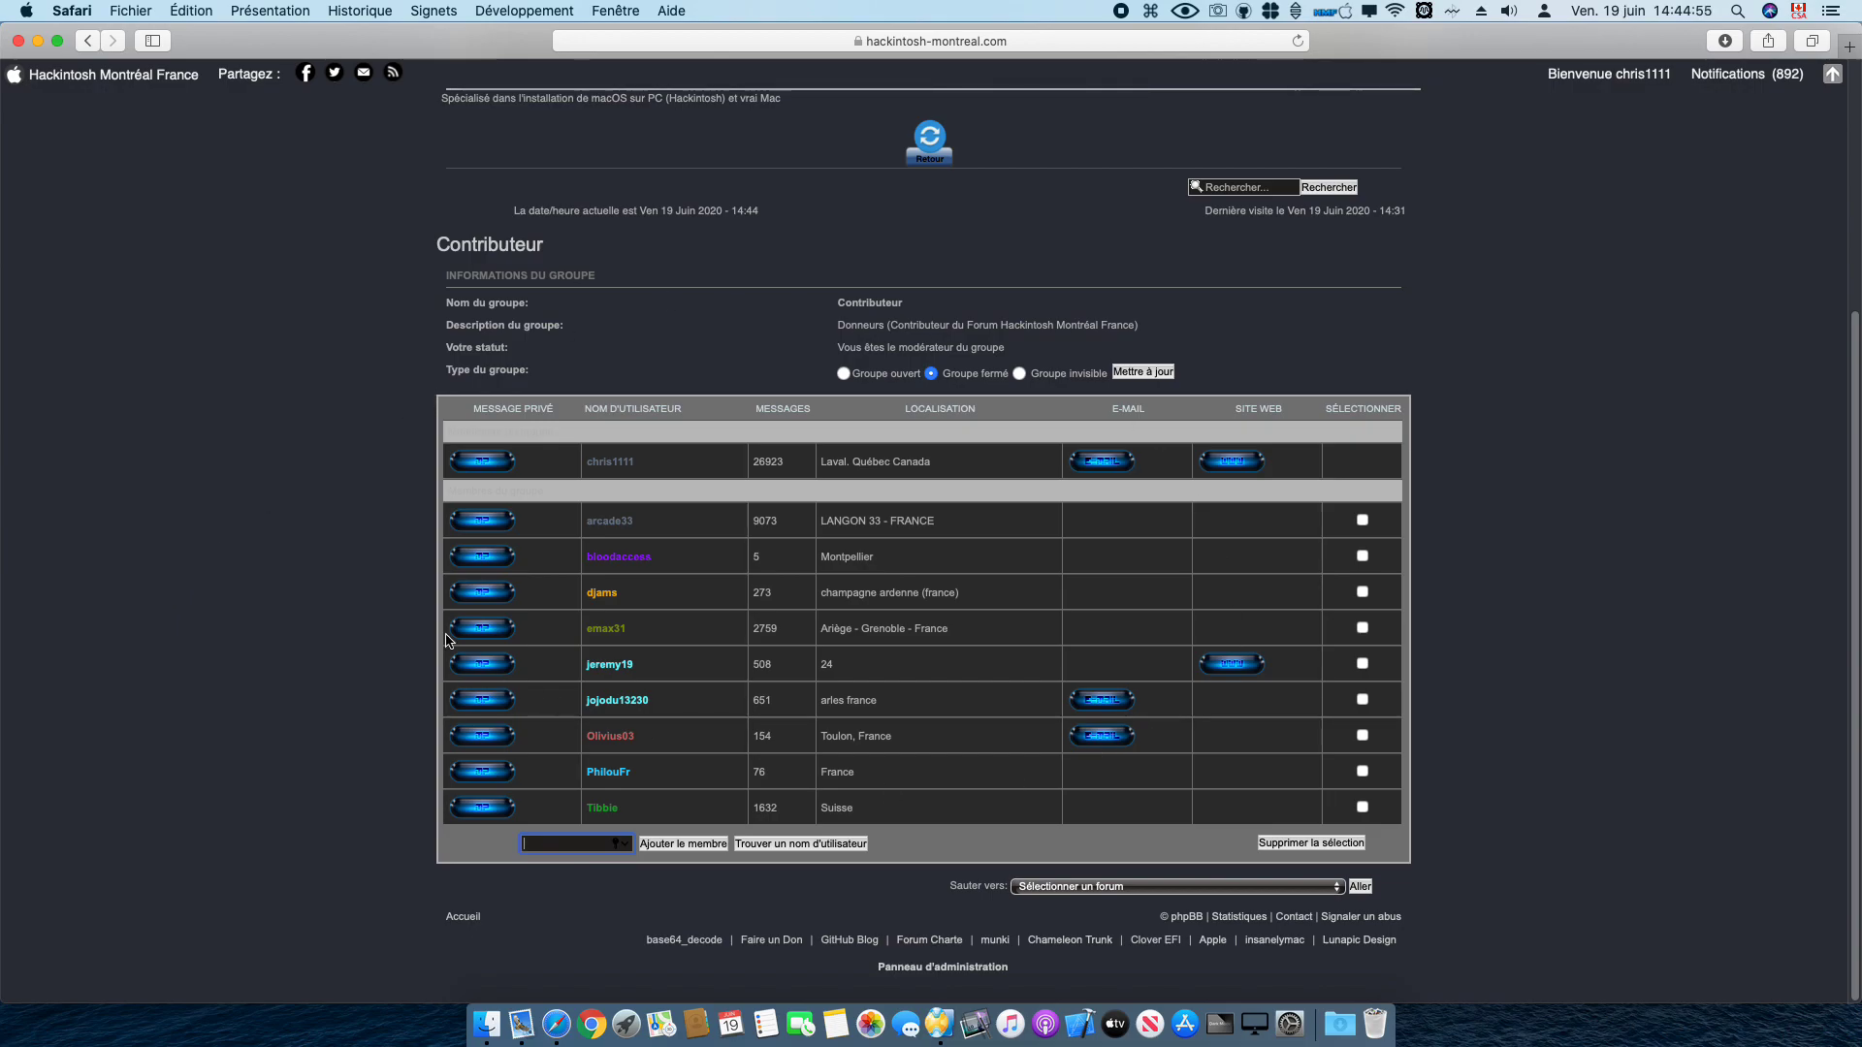
{"action": "left_click", "coordinate": [17, 42]}
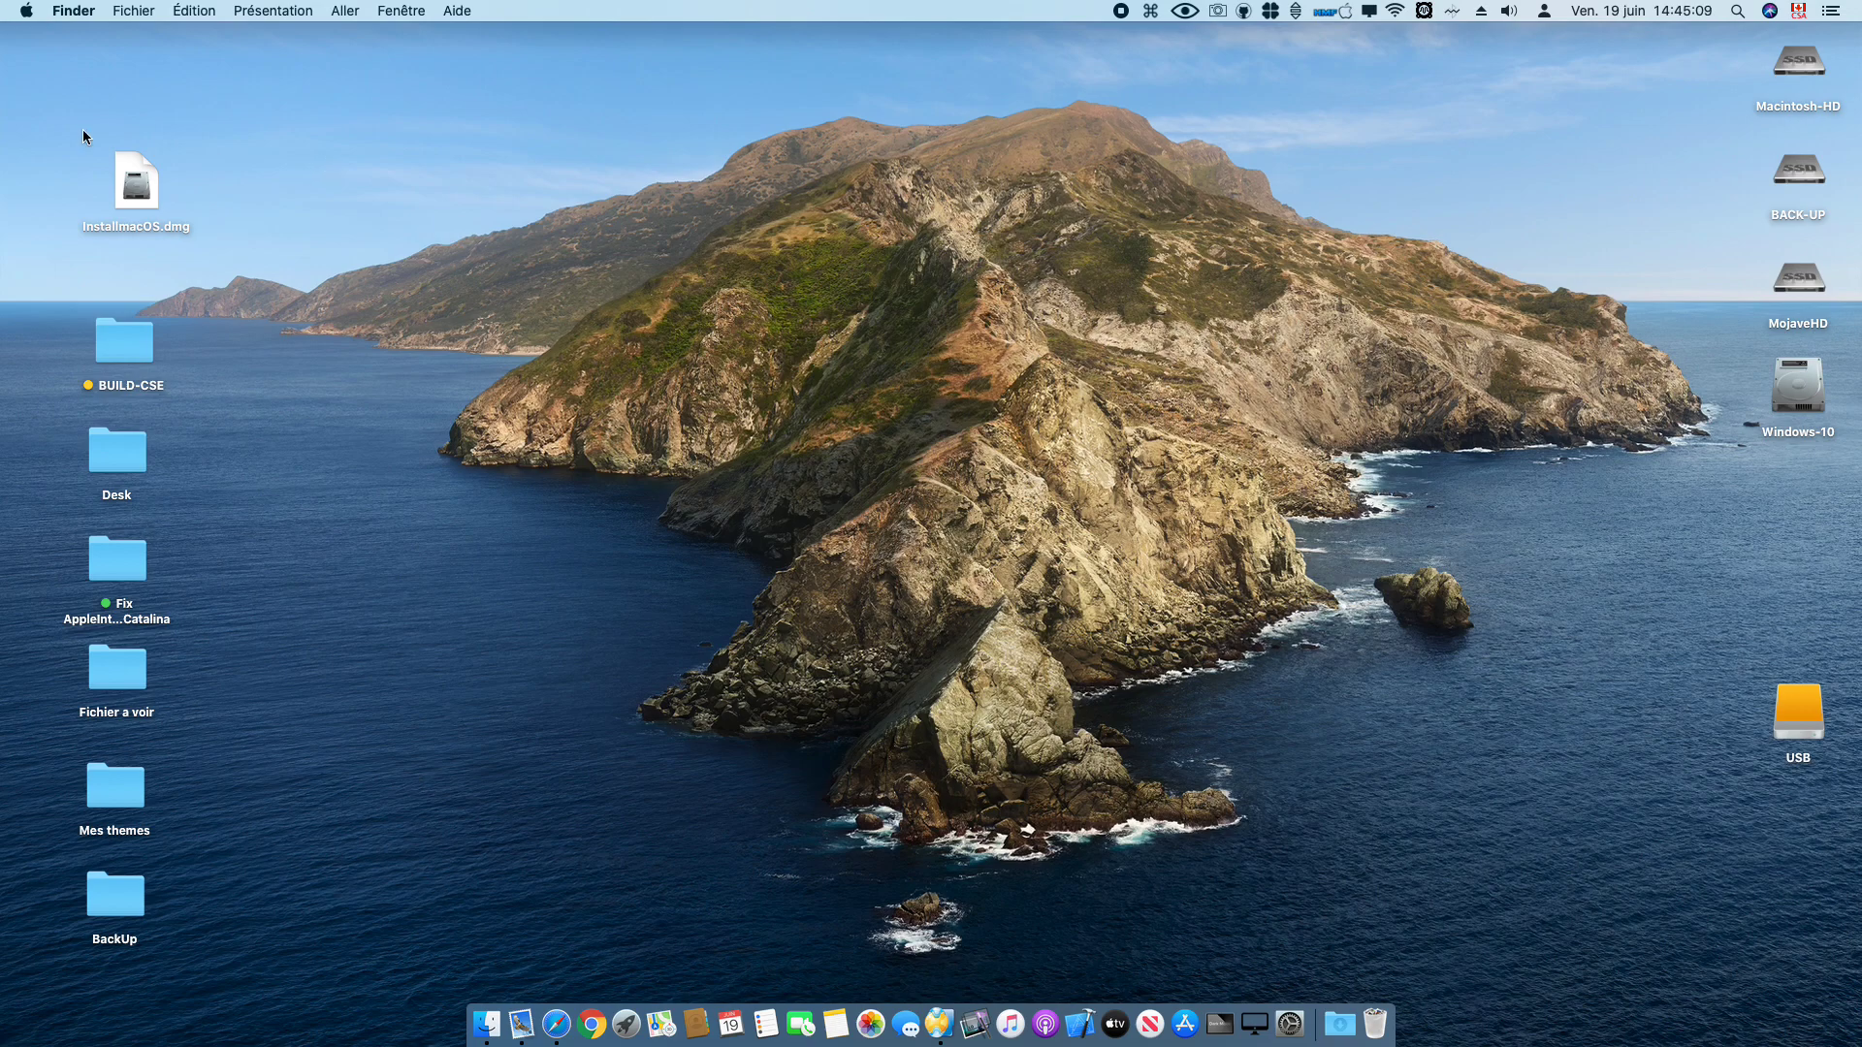
Step: Open the InstallmacOS.dmg disk image and copy the InstallmacOS app into its Bureau folder shortcut
{"action": "left_click", "coordinate": [133, 188]}
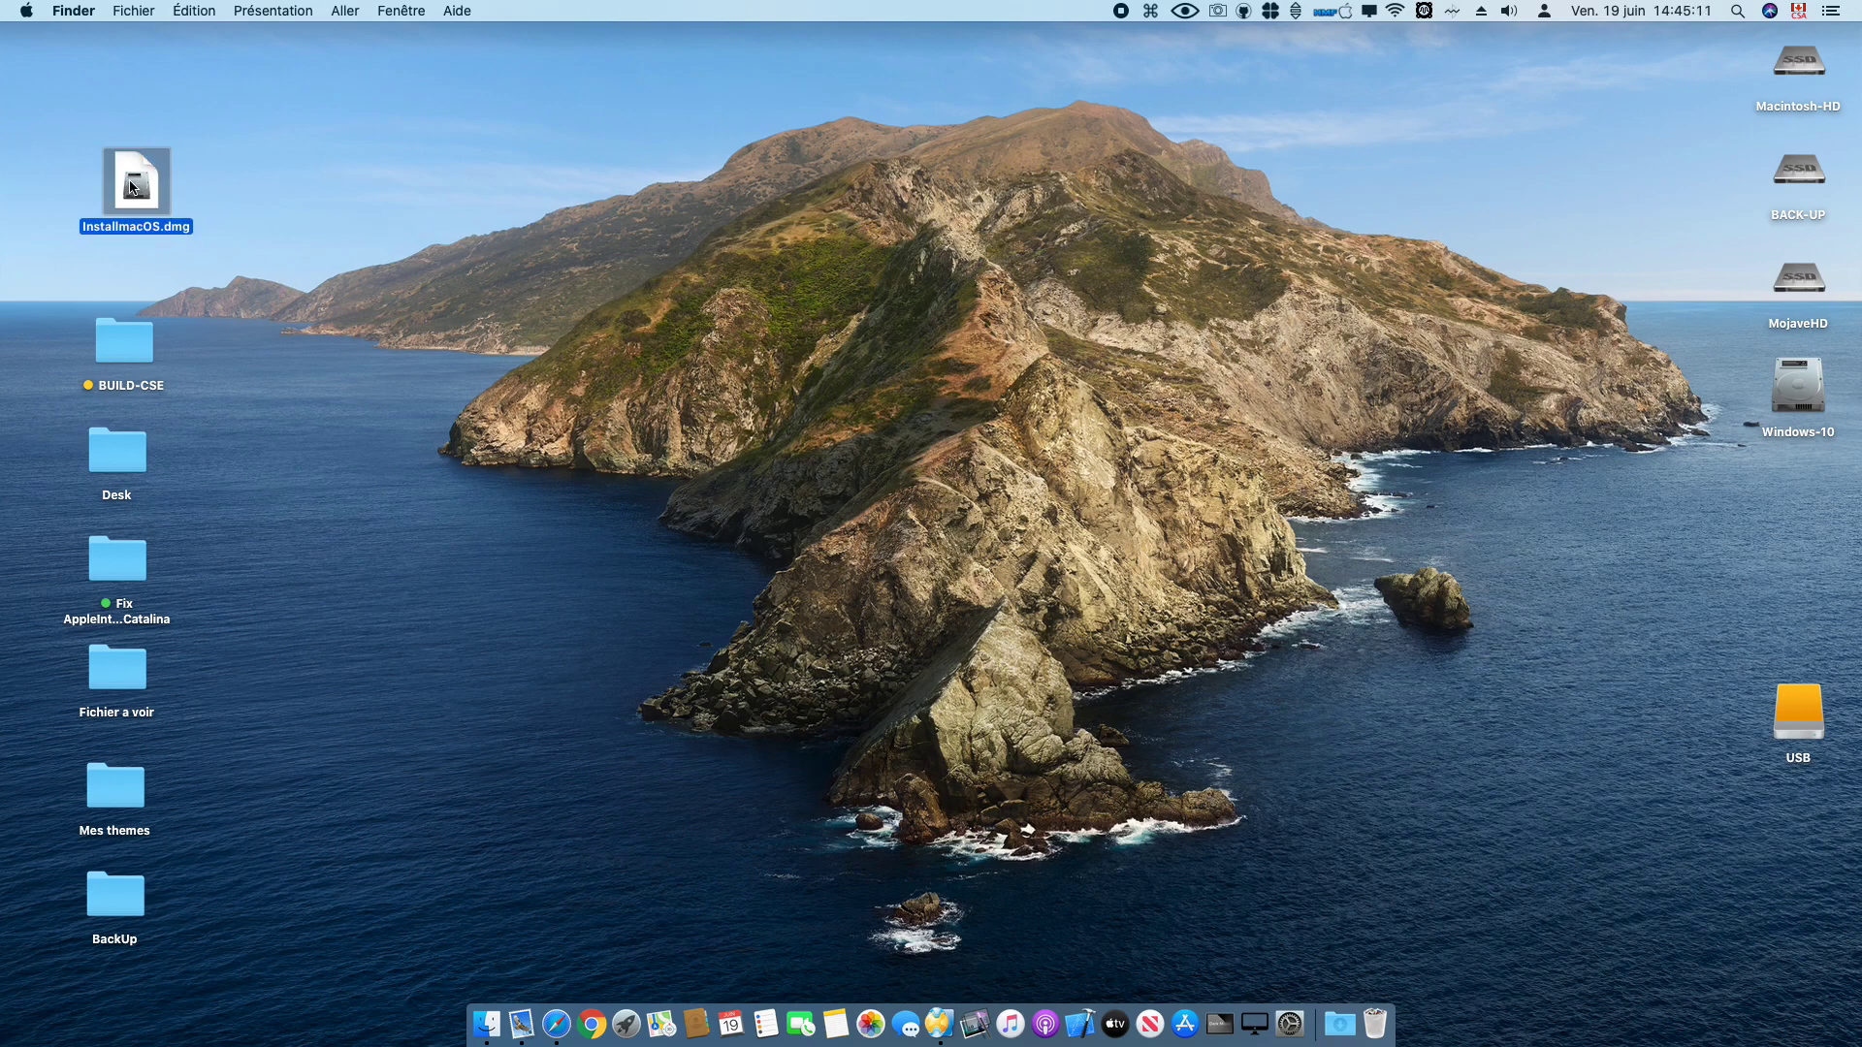
{"action": "double_click", "coordinate": [134, 188]}
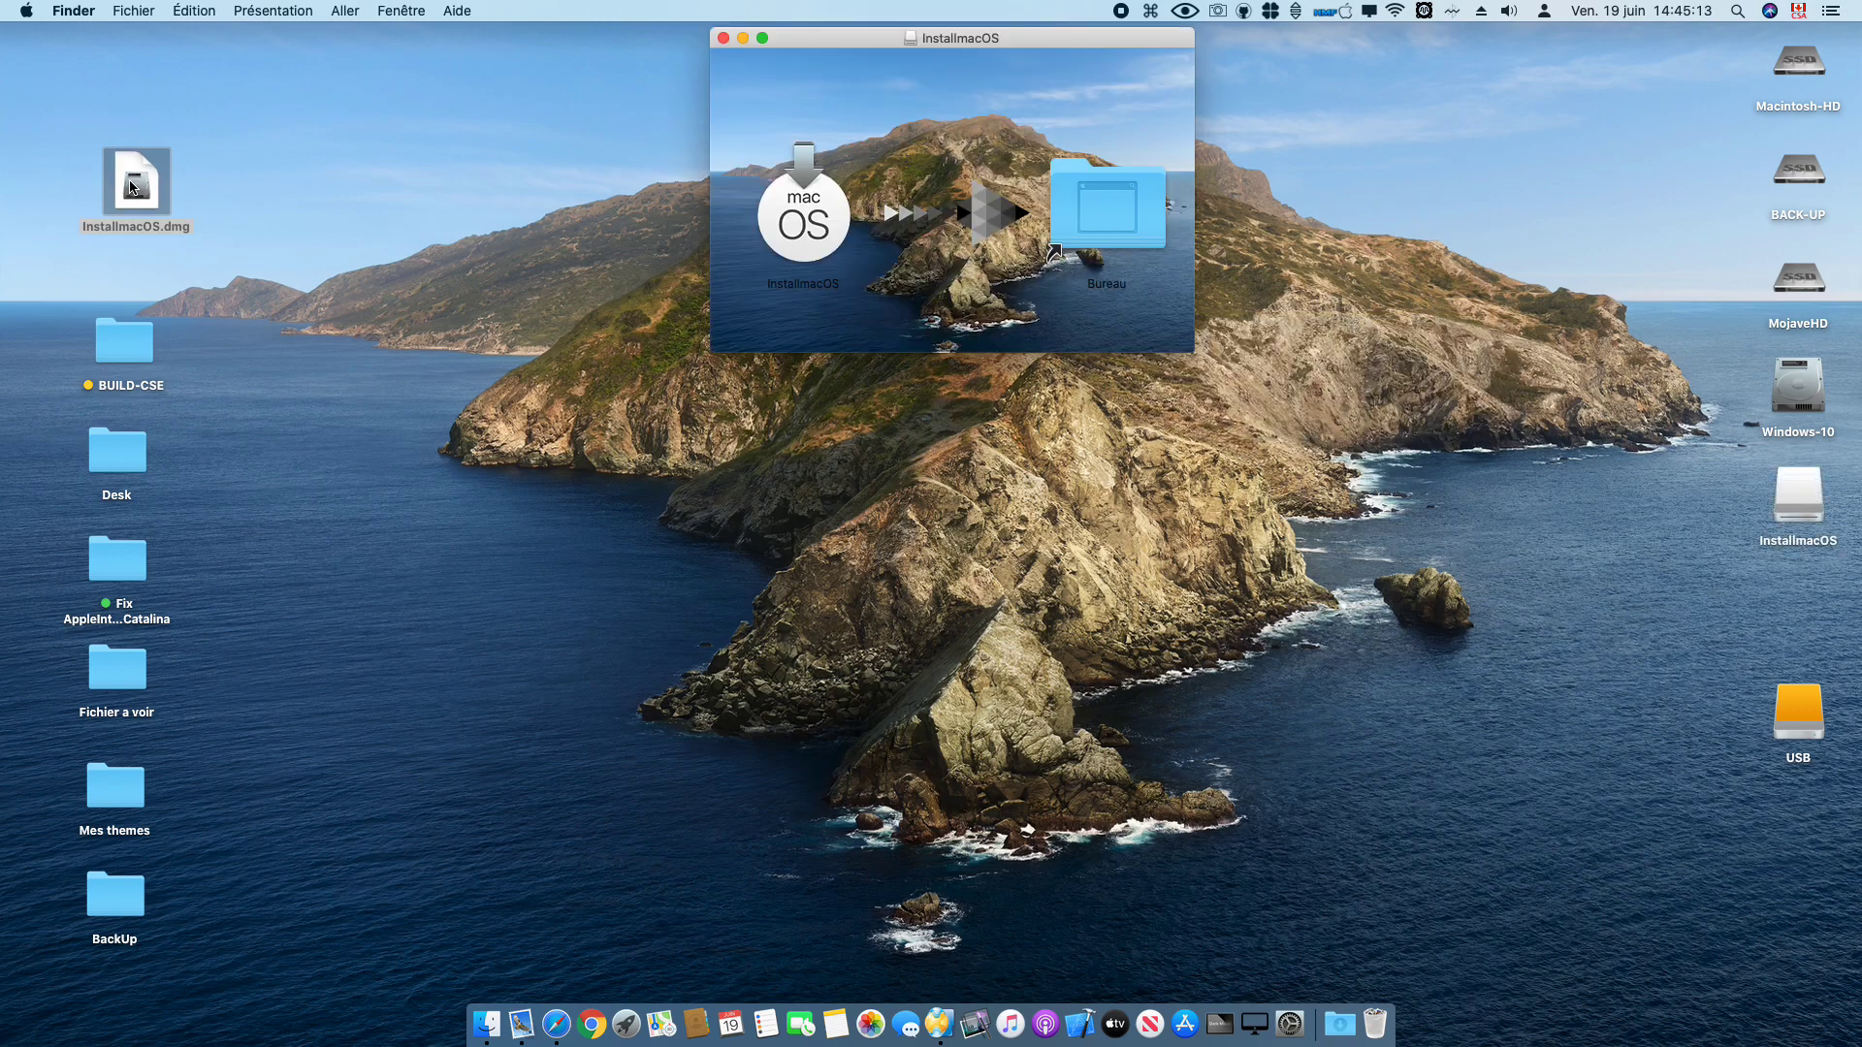
{"action": "left_click_drag", "start_coordinate": [863, 36], "coordinate": [872, 171]}
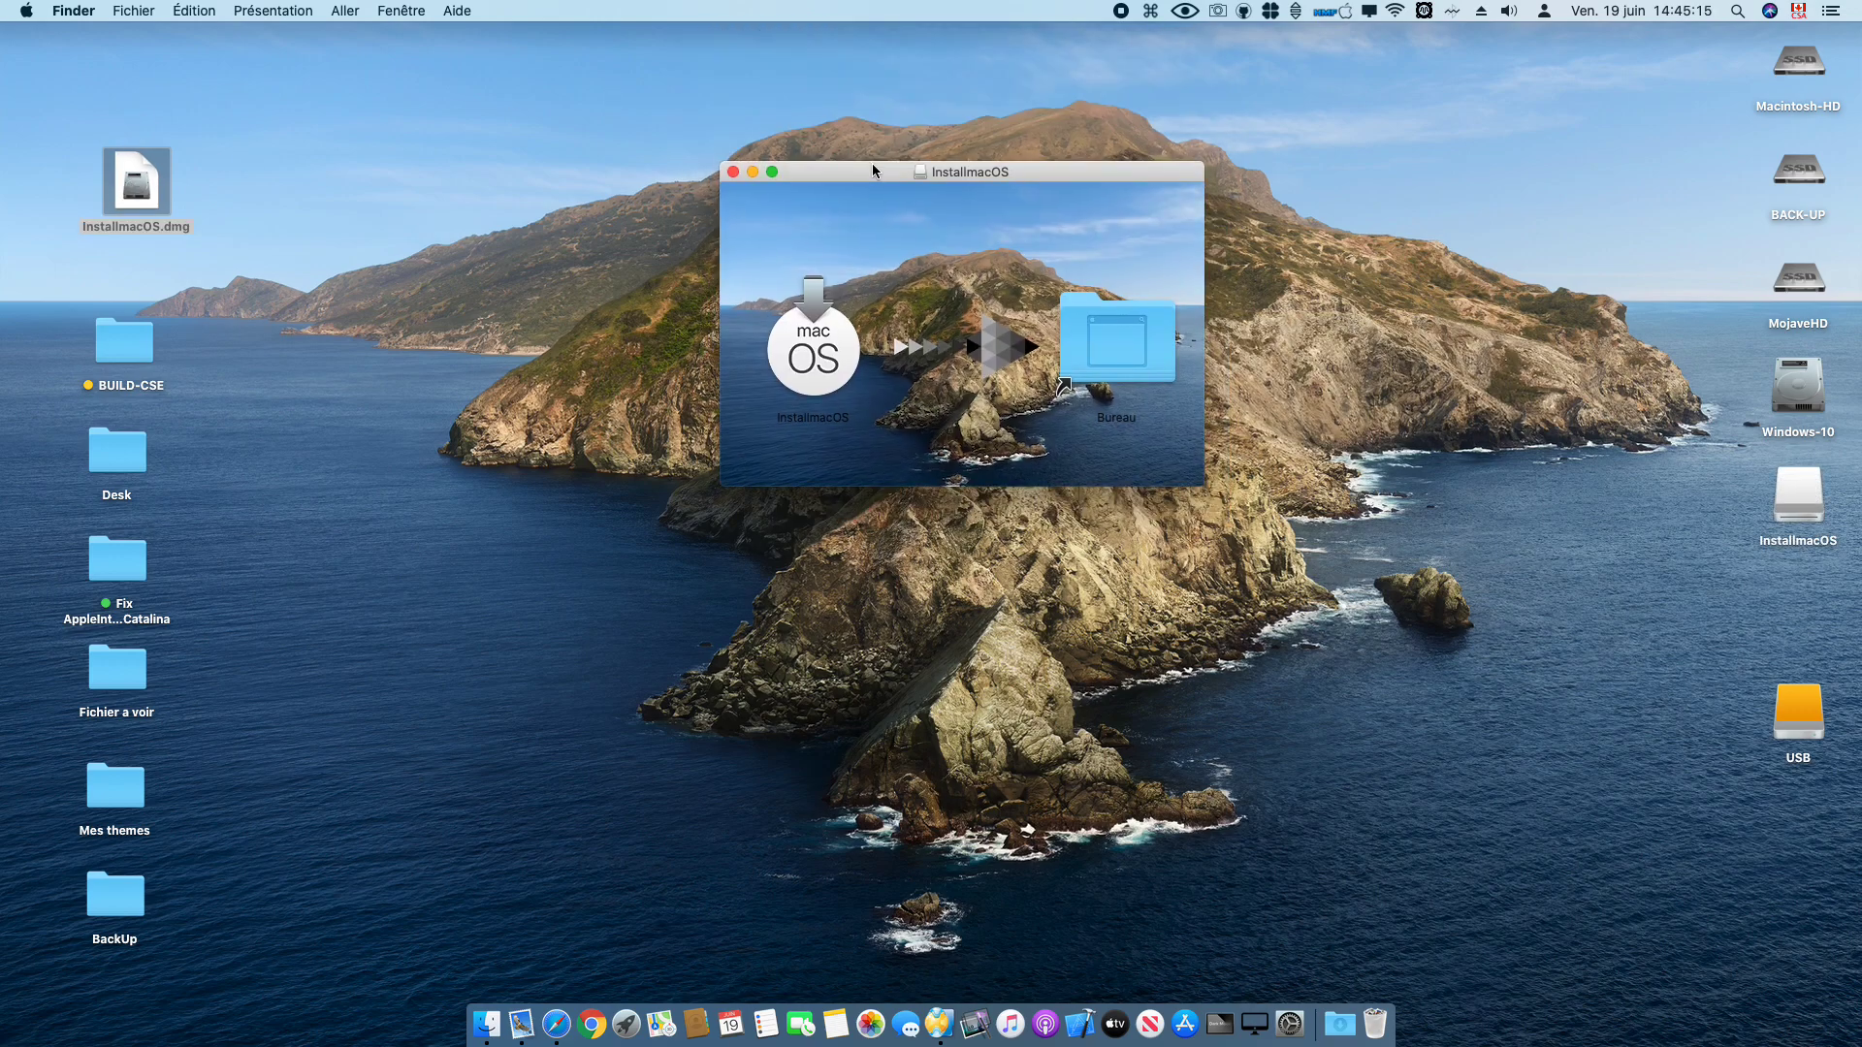
{"action": "left_click_drag", "start_coordinate": [817, 354], "coordinate": [1096, 342]}
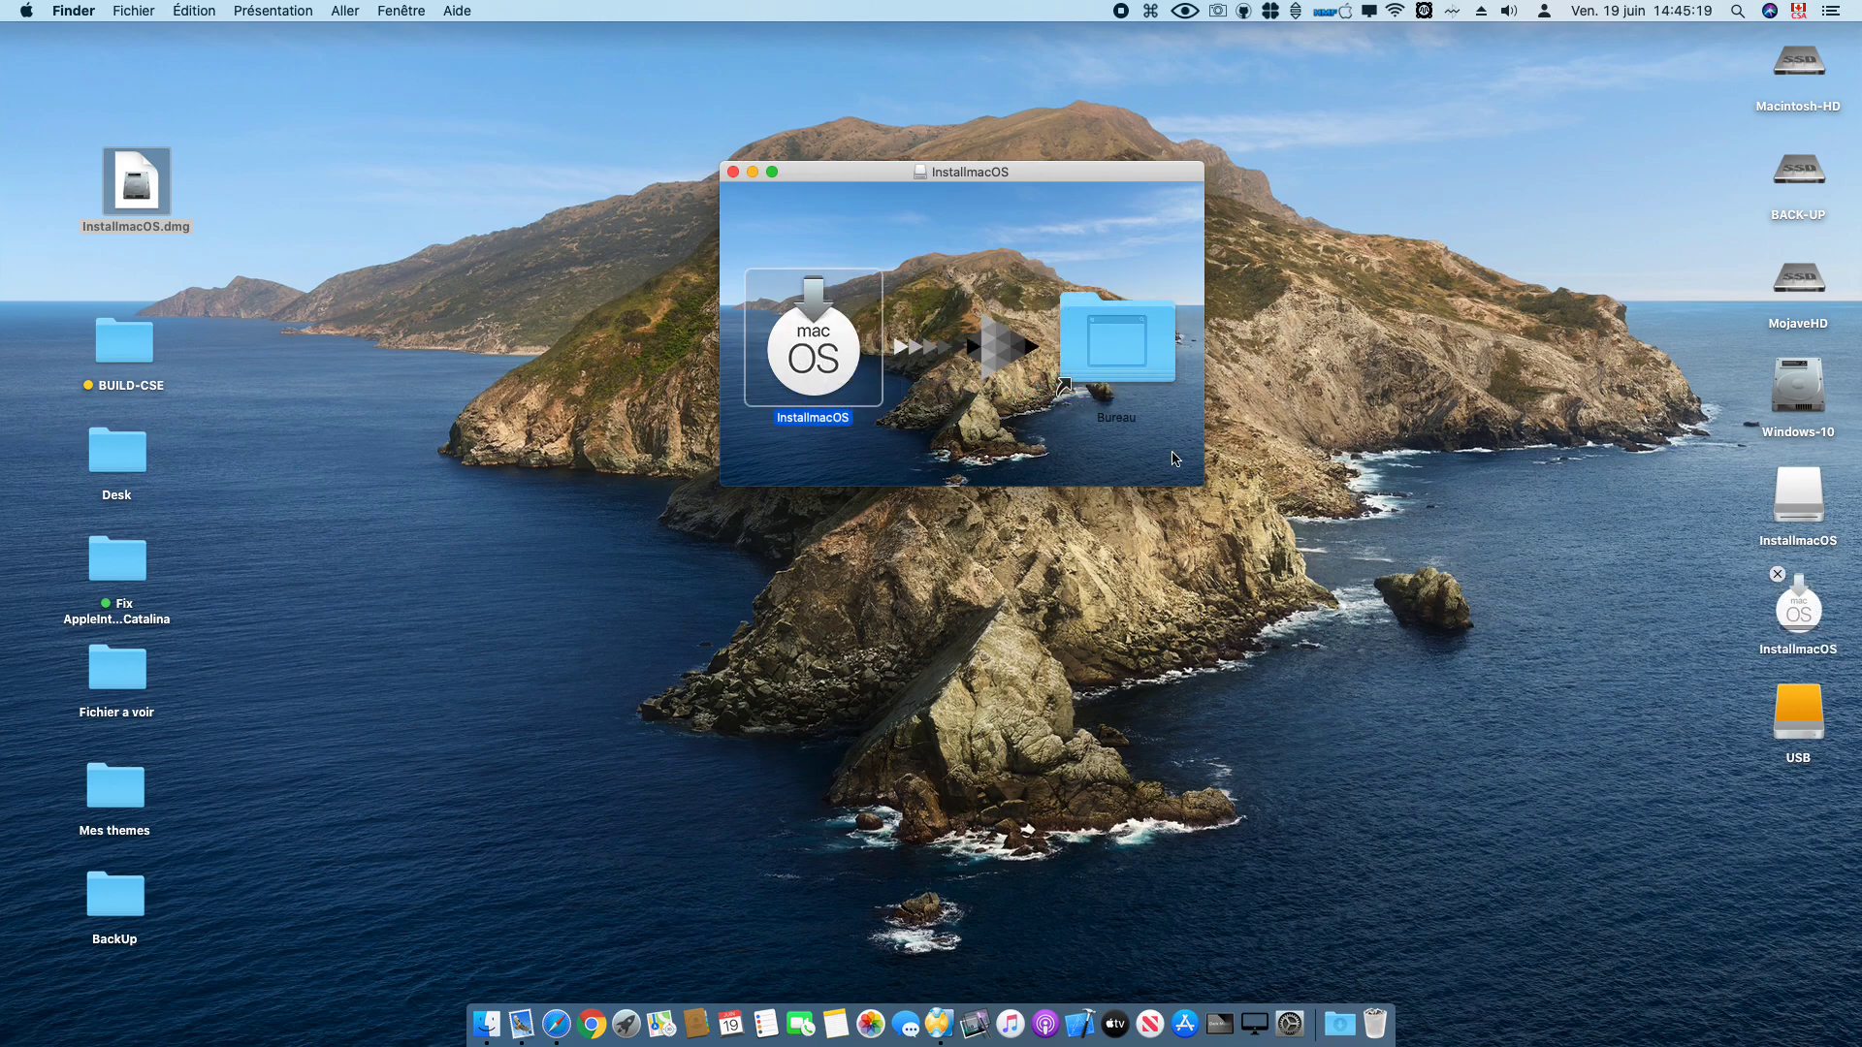
Step: Place the copied InstallmacOS app beside InstallmacOS.dmg on the desktop and eject the InstallmacOS volume
{"action": "left_click_drag", "start_coordinate": [1796, 613], "coordinate": [332, 166]}
{"action": "left_click", "coordinate": [733, 172]}
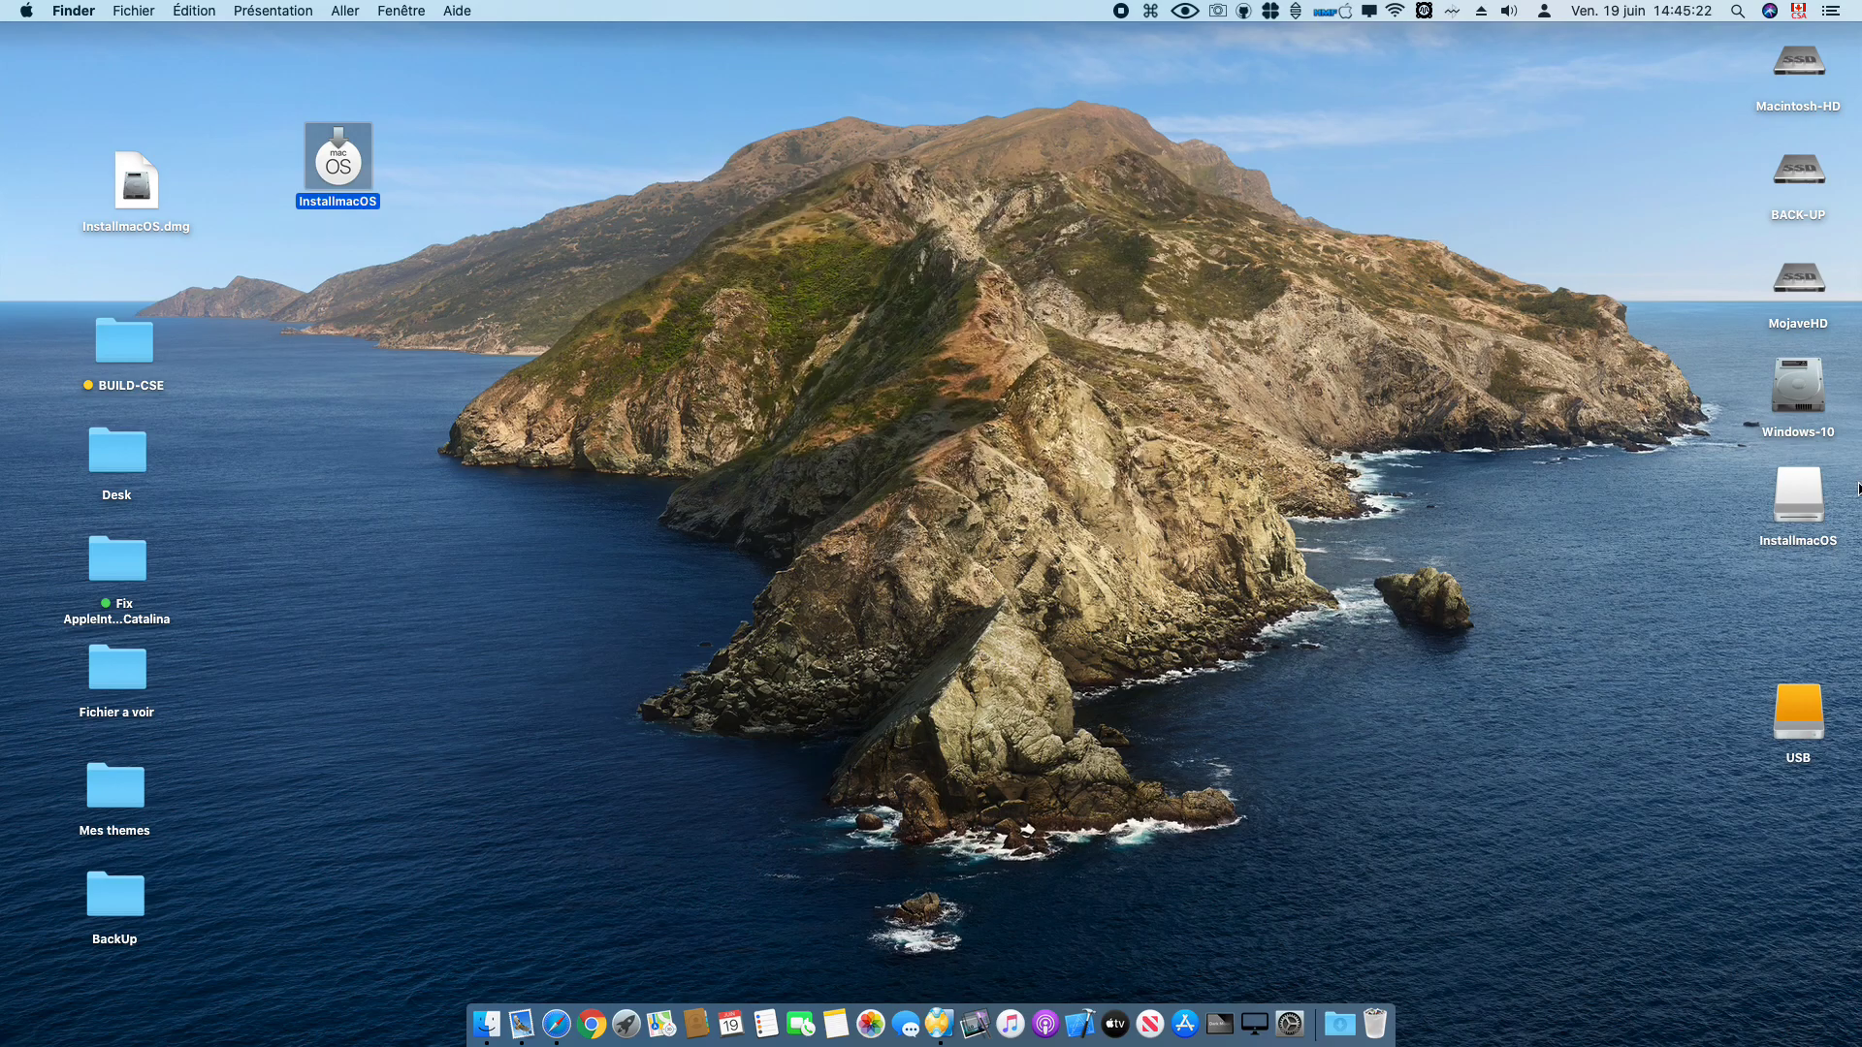
{"action": "right_click", "coordinate": [1799, 490]}
{"action": "left_click", "coordinate": [1642, 532]}
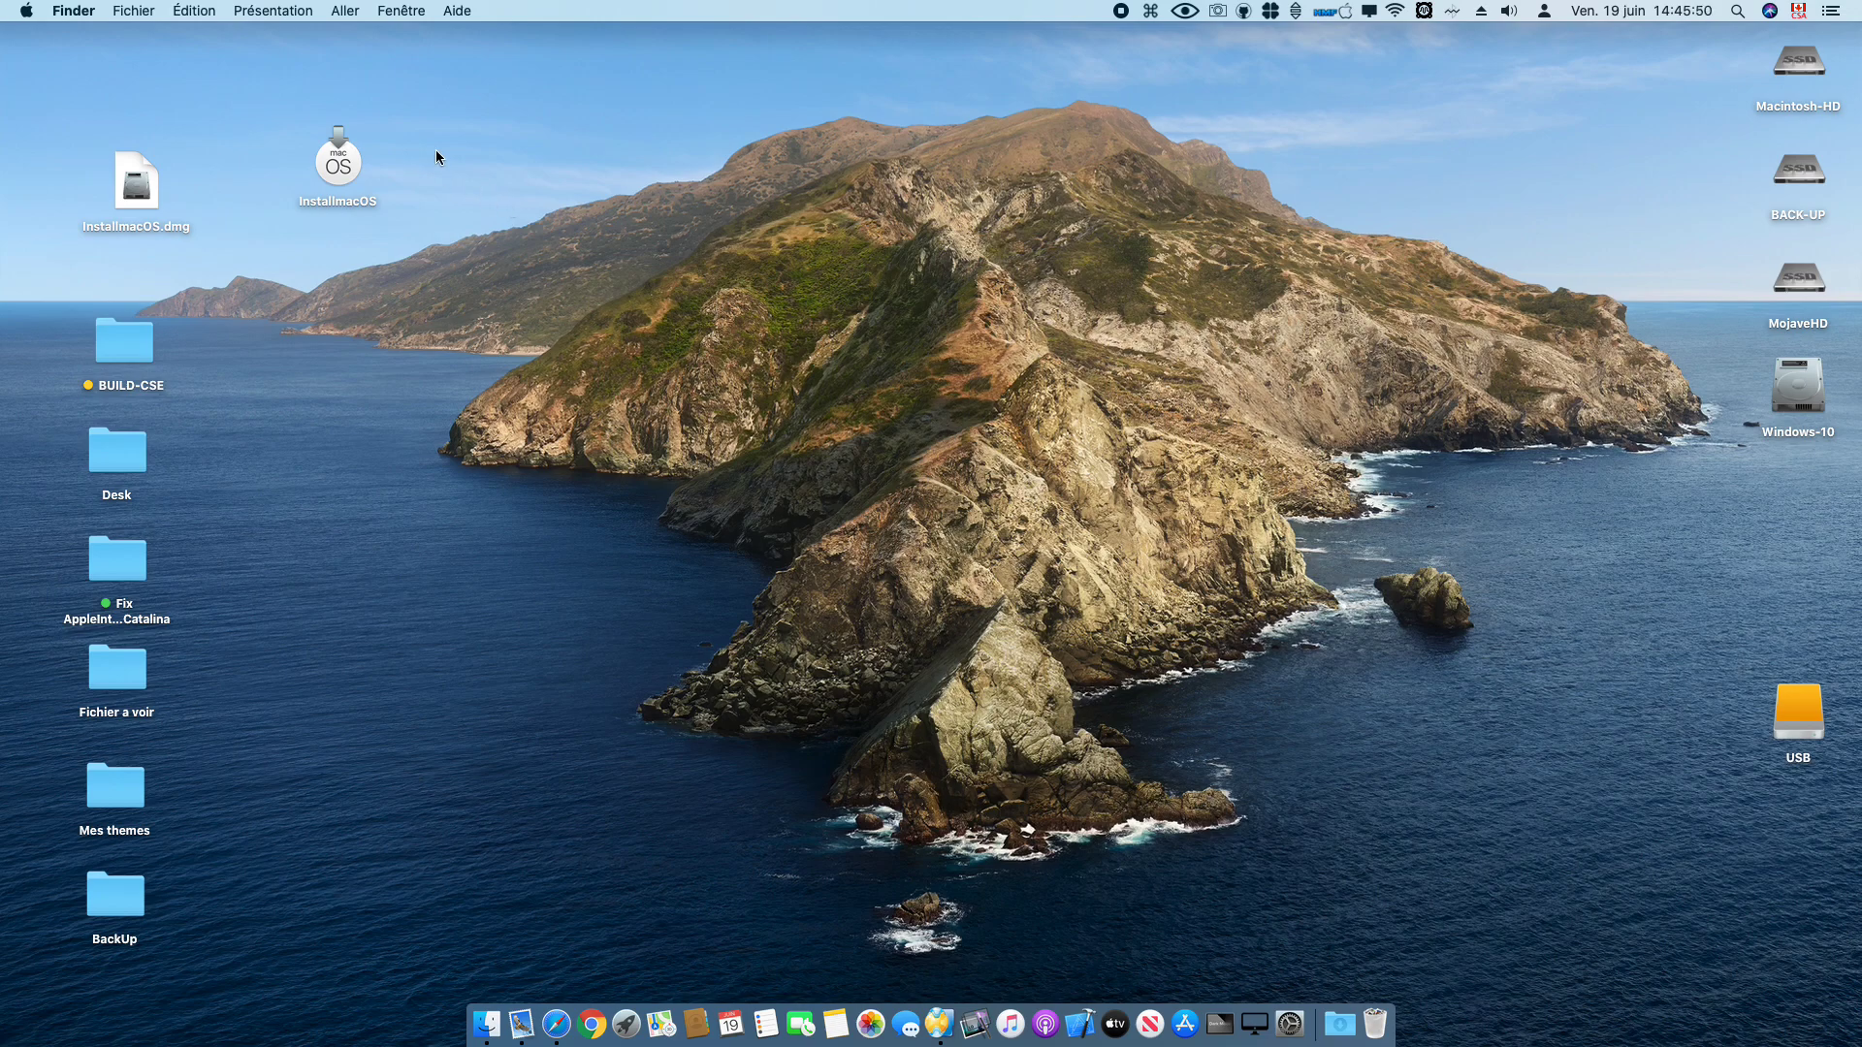
{"action": "left_click_drag", "start_coordinate": [333, 154], "coordinate": [326, 179]}
{"action": "left_click", "coordinate": [438, 188]}
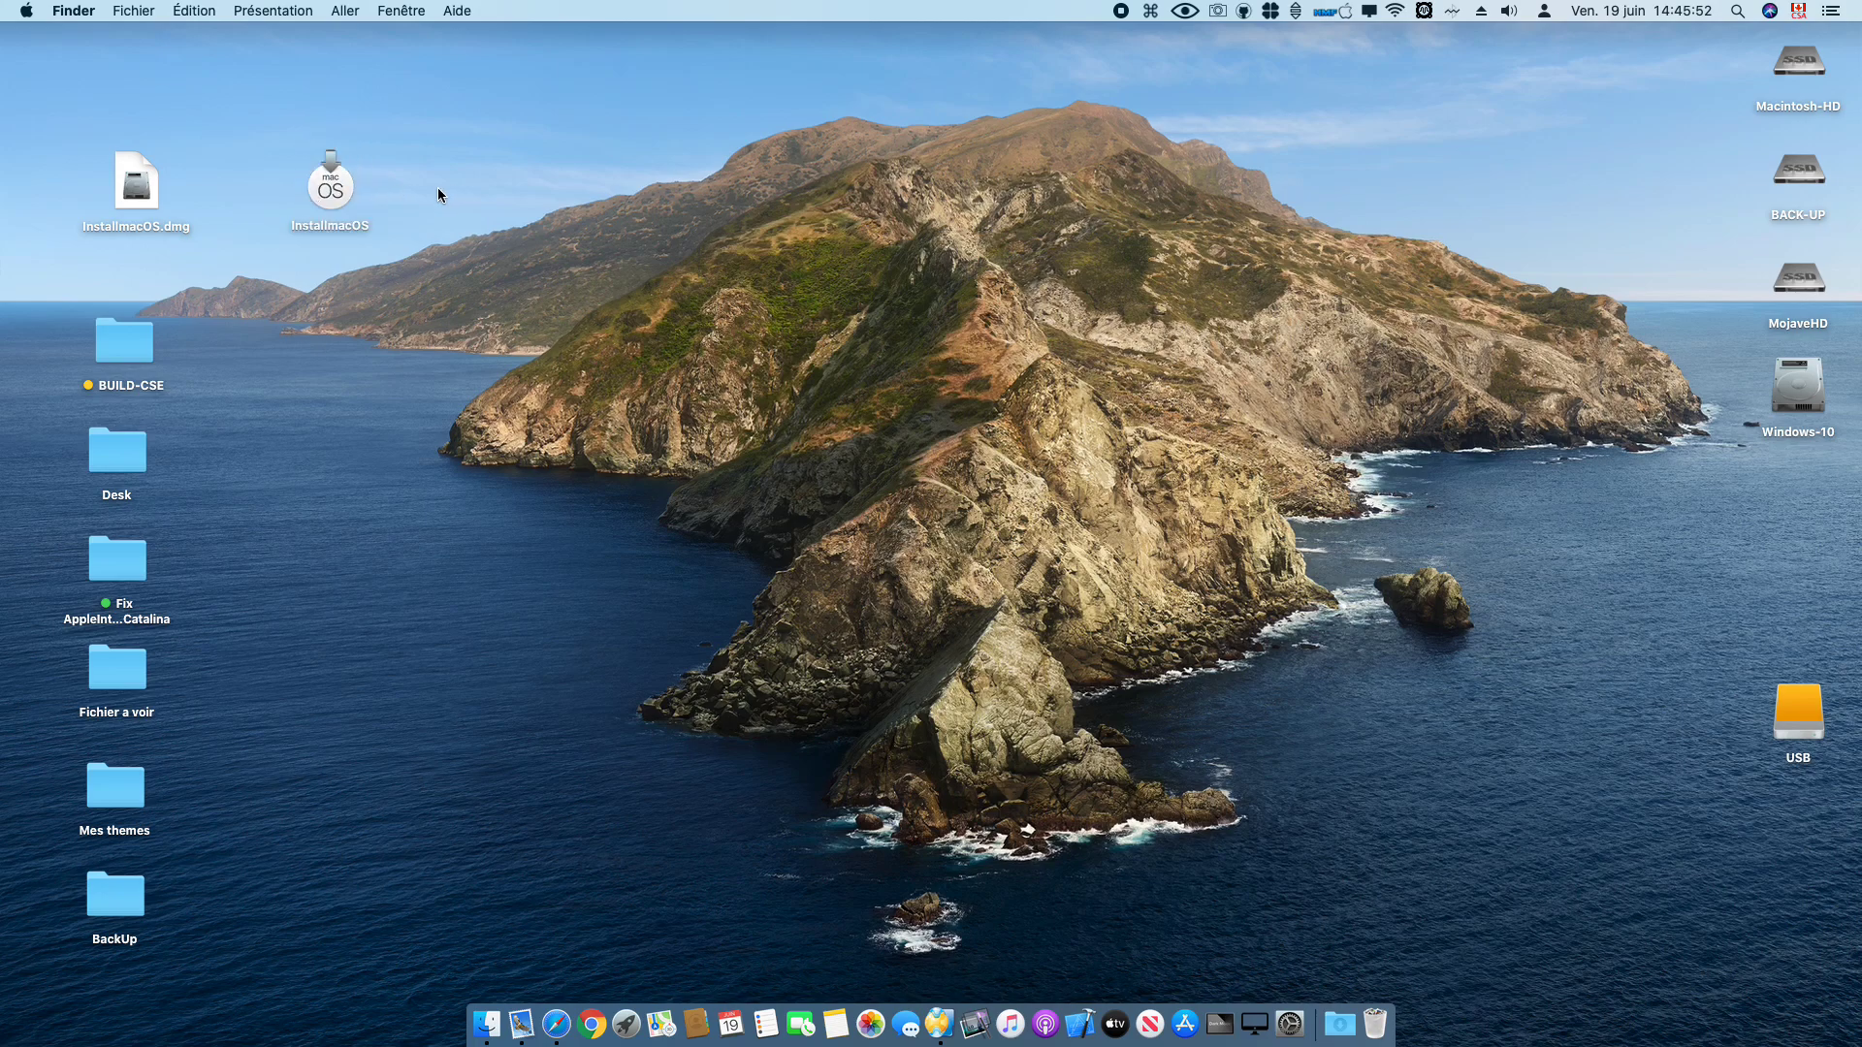
Step: Launch the InstallmacOS app from the desktop and allow the downloaded app to open
{"action": "double_click", "coordinate": [335, 203]}
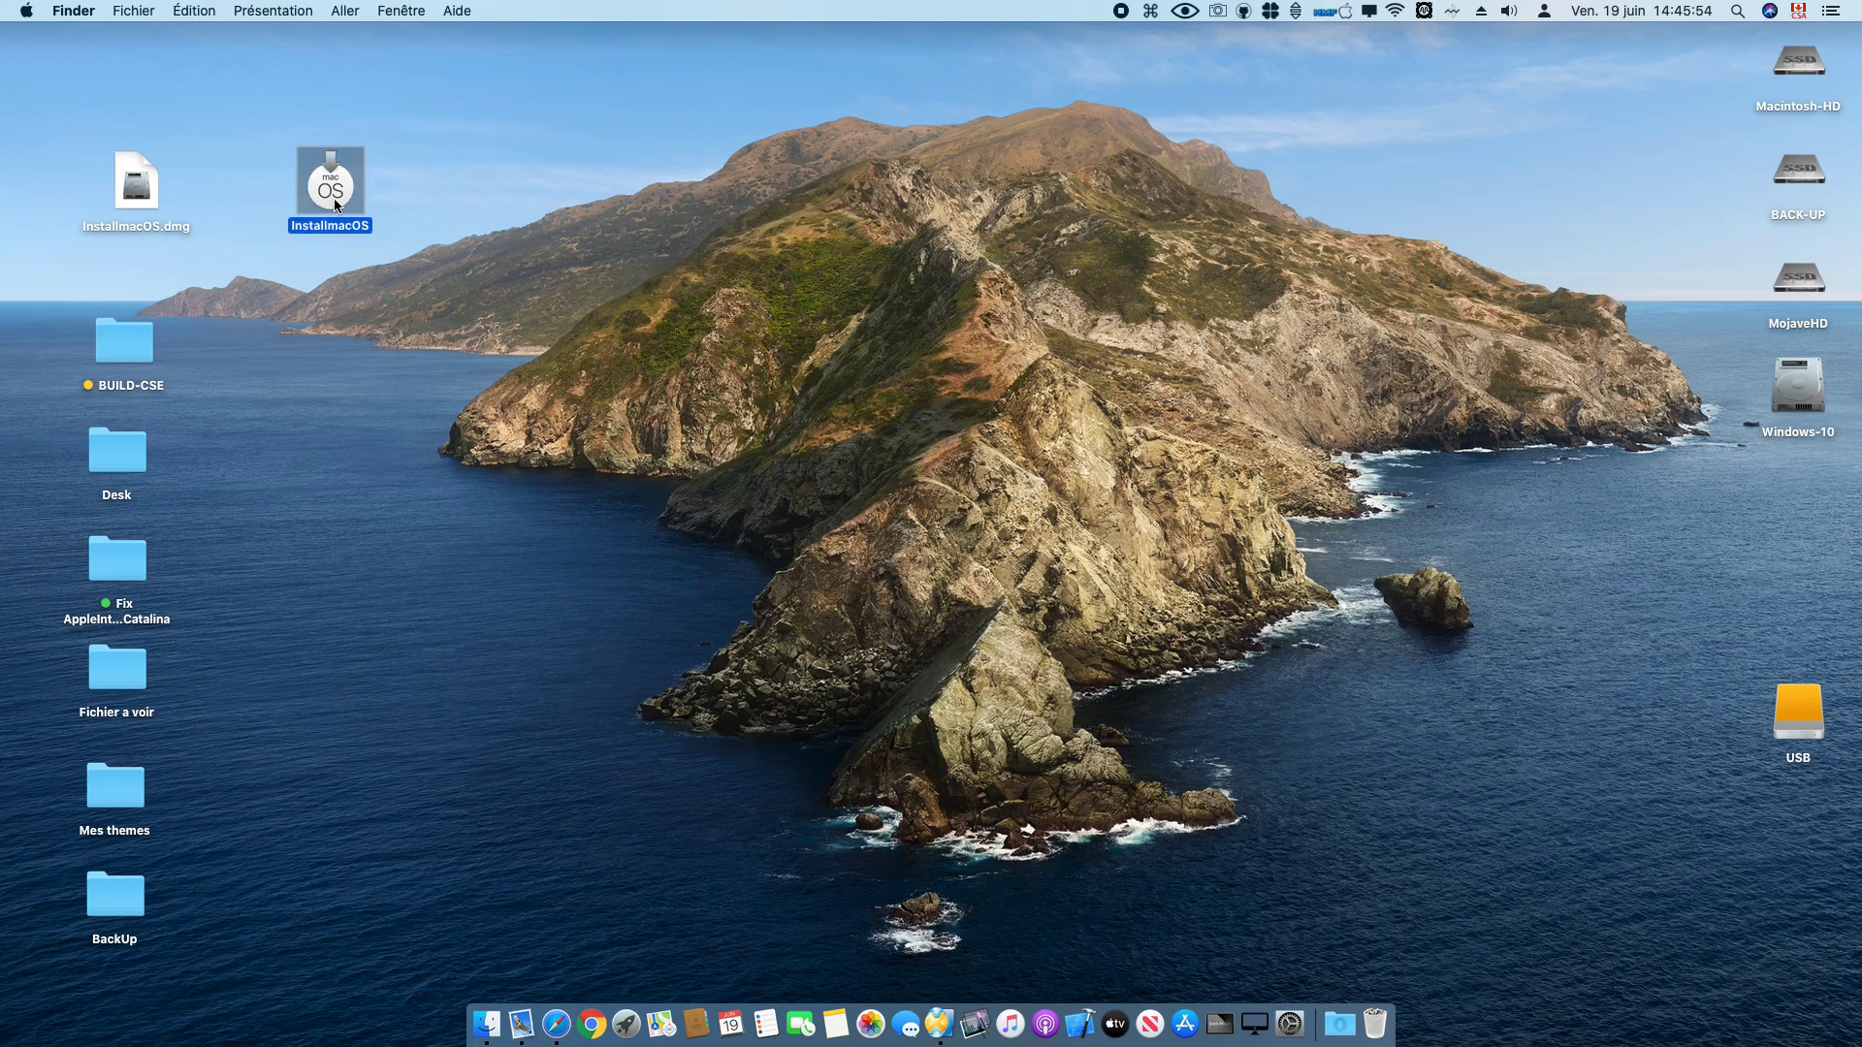
{"action": "left_click_drag", "start_coordinate": [947, 248], "coordinate": [992, 223]}
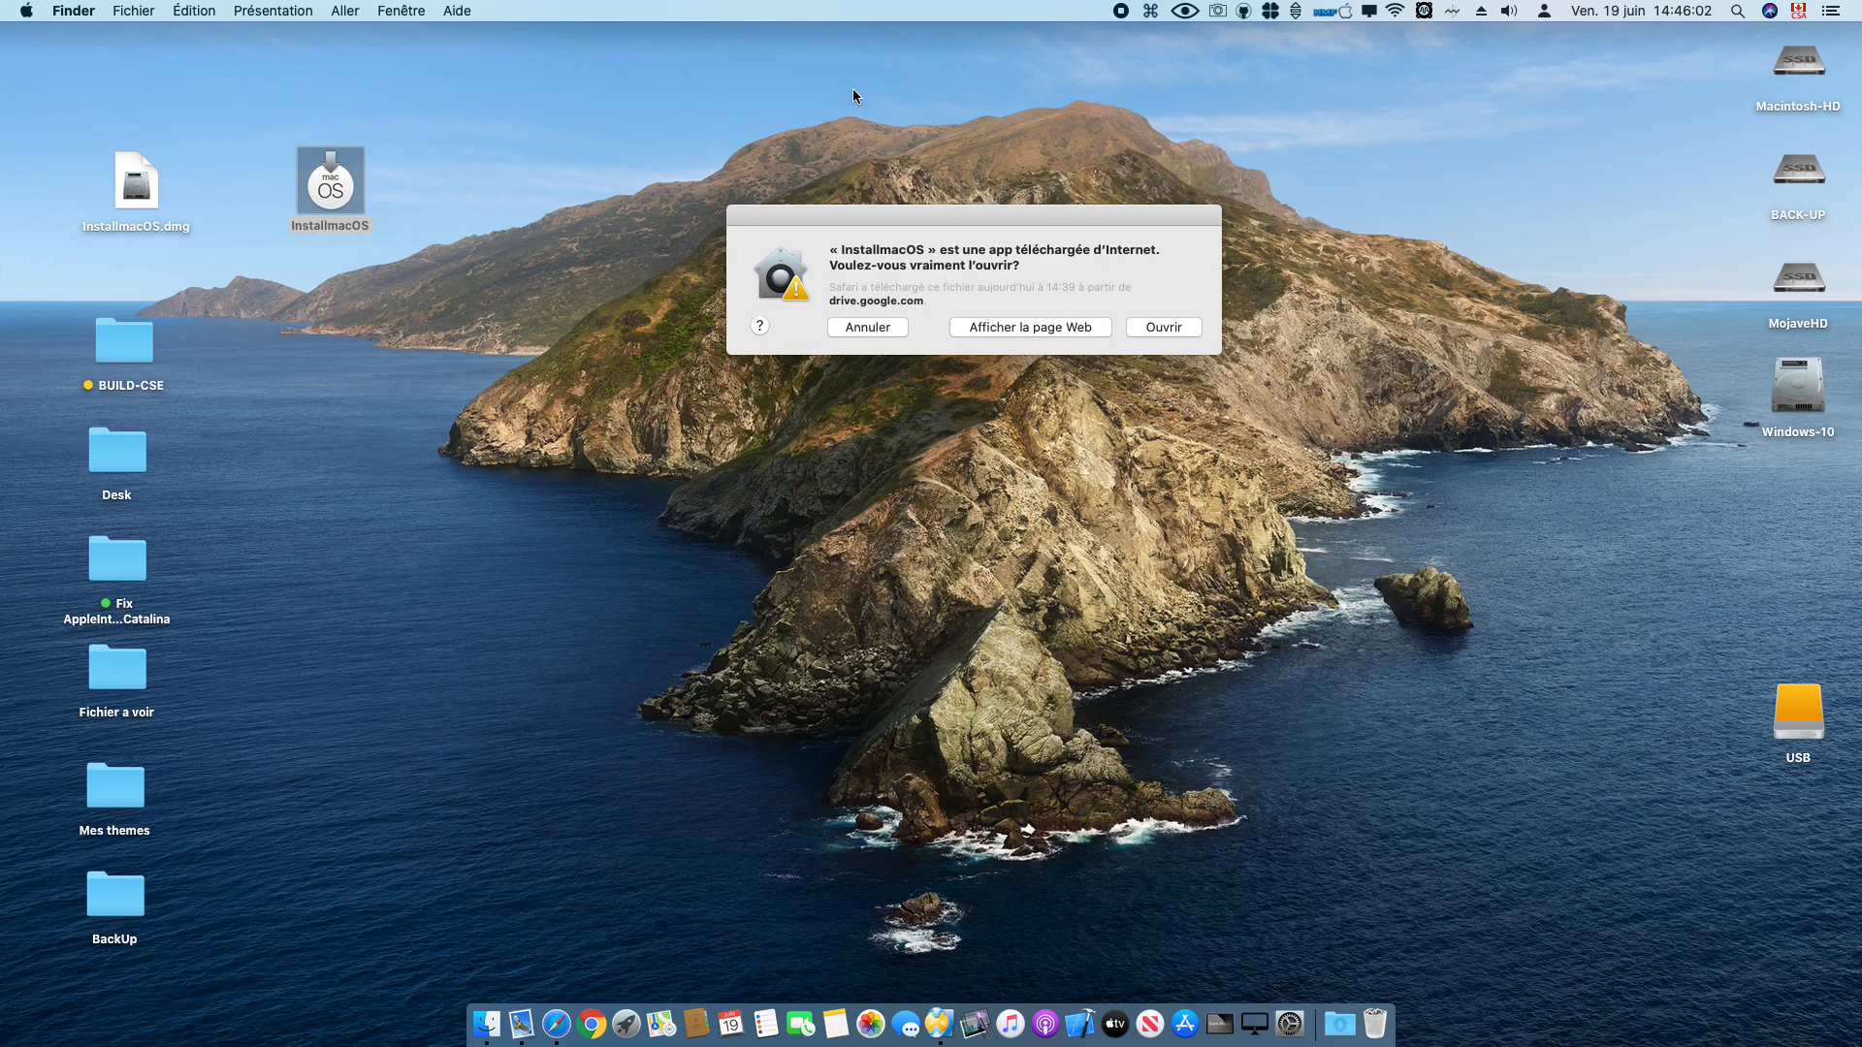
{"action": "left_click", "coordinate": [1162, 329]}
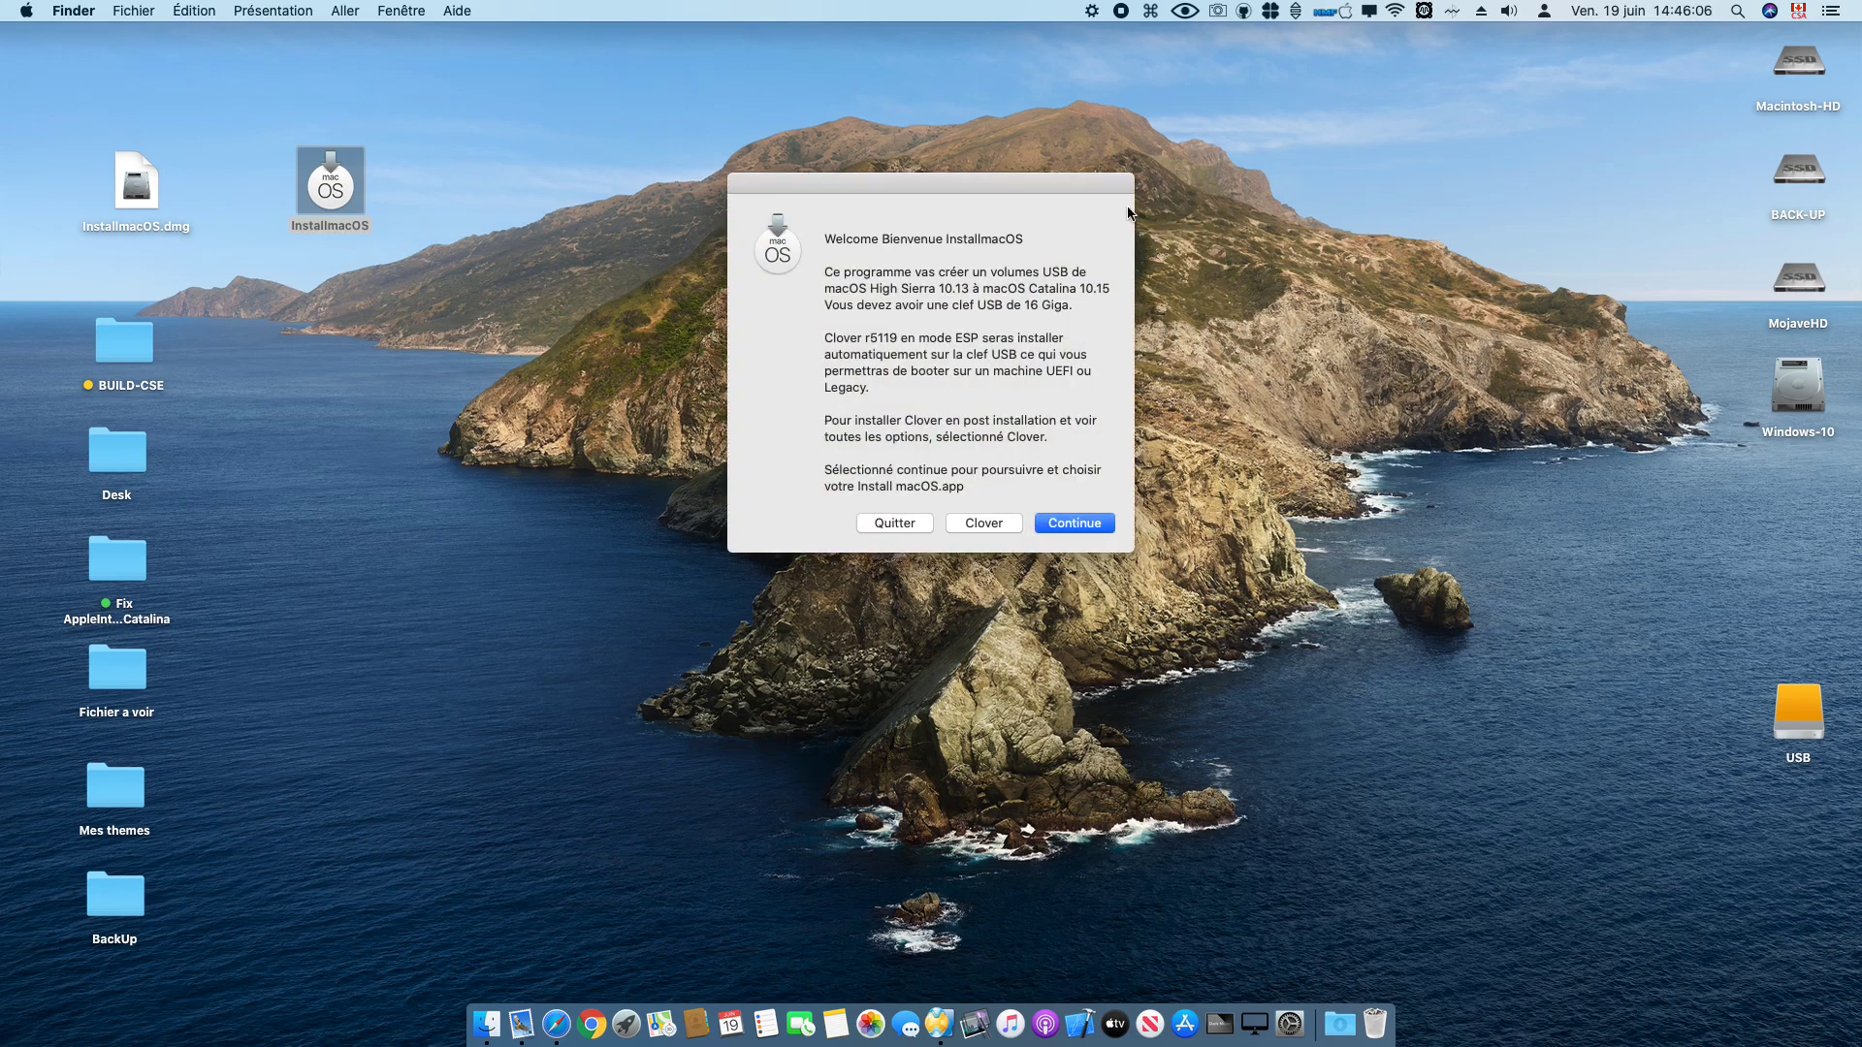
Step: Read the InstallmacOS welcome text, including the paragraph on Clover r5119 in ESP mode
{"action": "left_click_drag", "start_coordinate": [1090, 177], "coordinate": [1109, 121]}
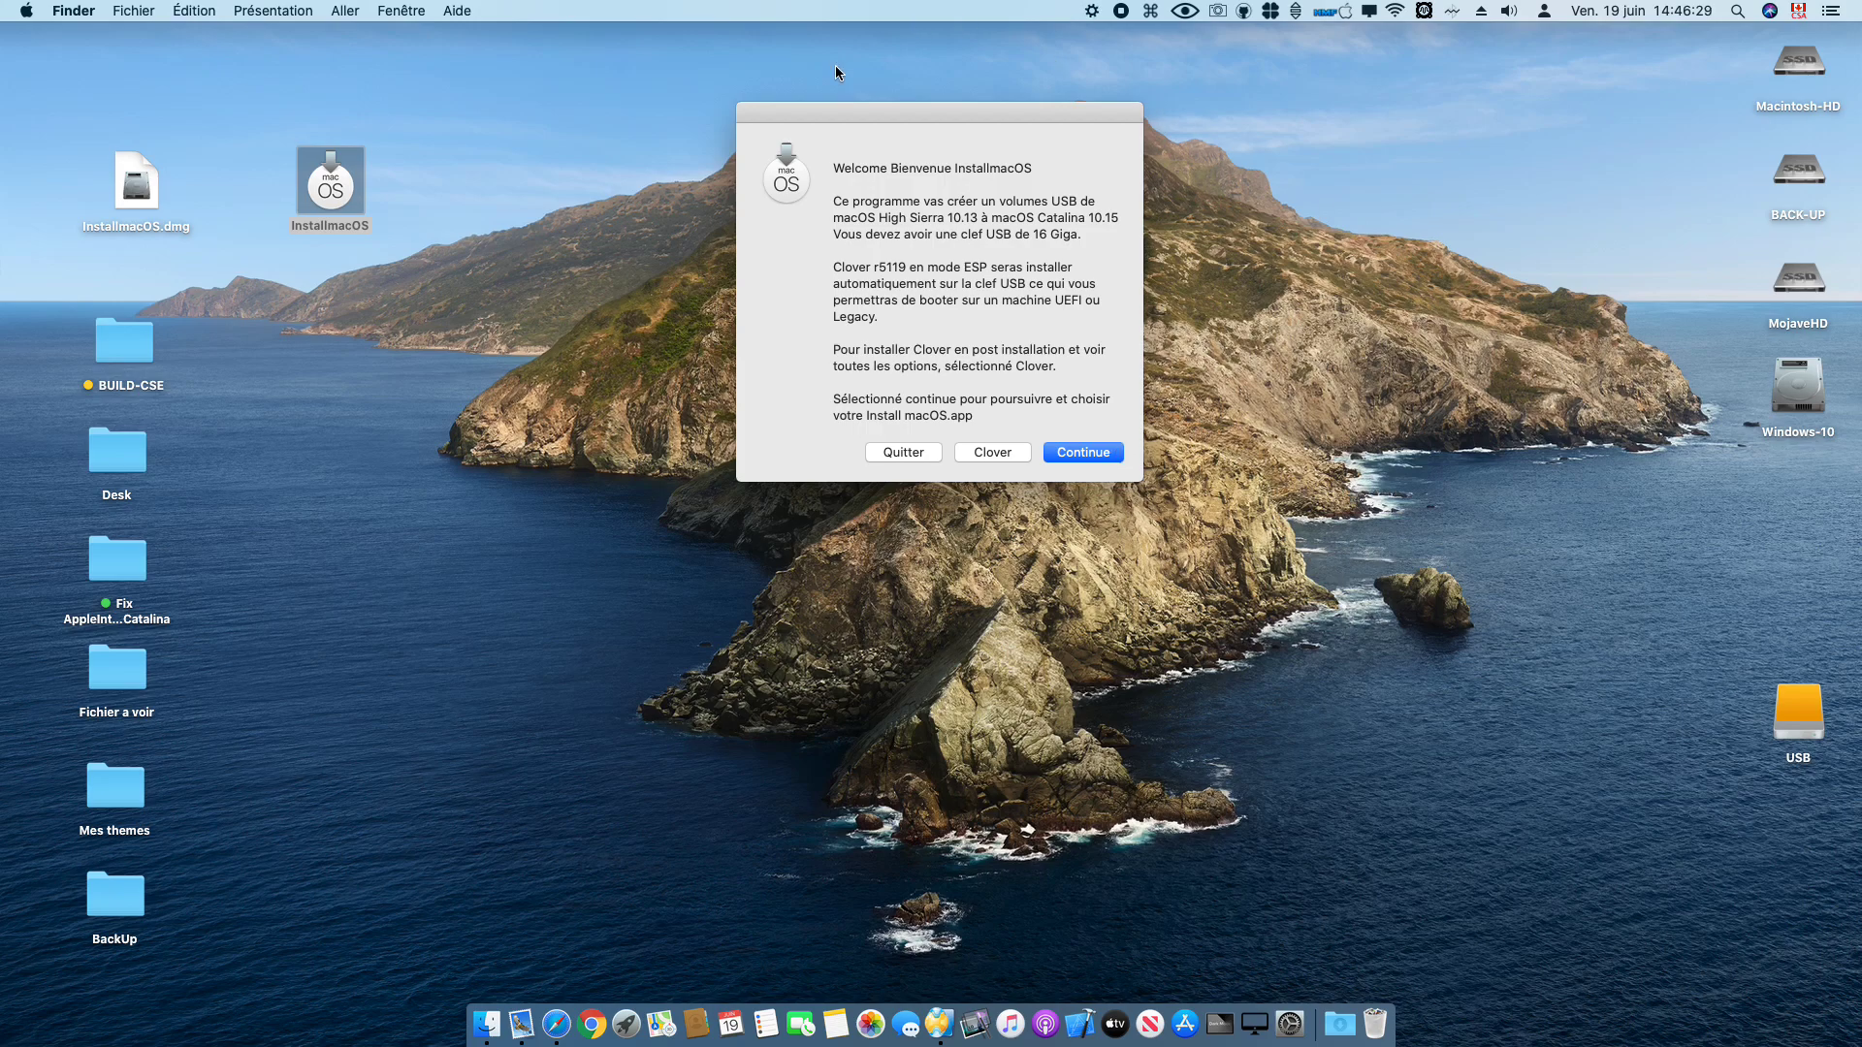
{"action": "left_click_drag", "start_coordinate": [1053, 116], "coordinate": [1021, 121]}
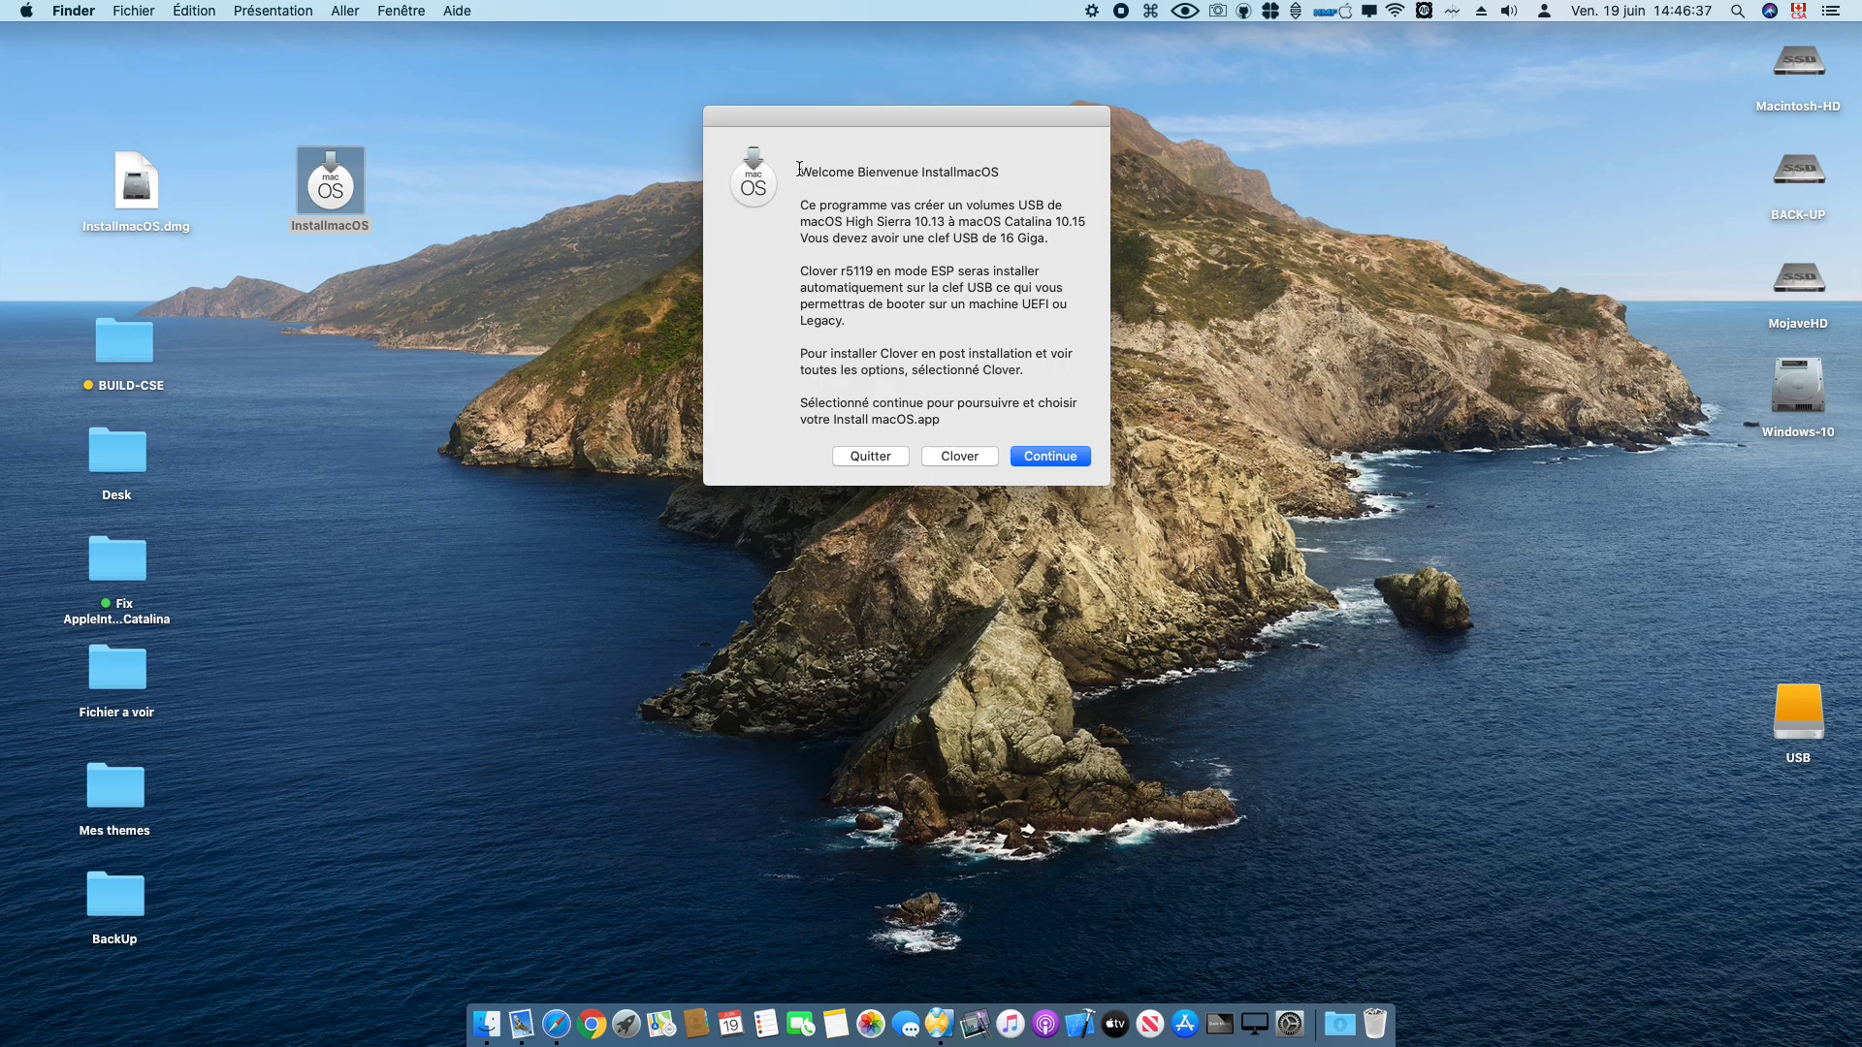
{"action": "left_click_drag", "start_coordinate": [798, 166], "coordinate": [1112, 430]}
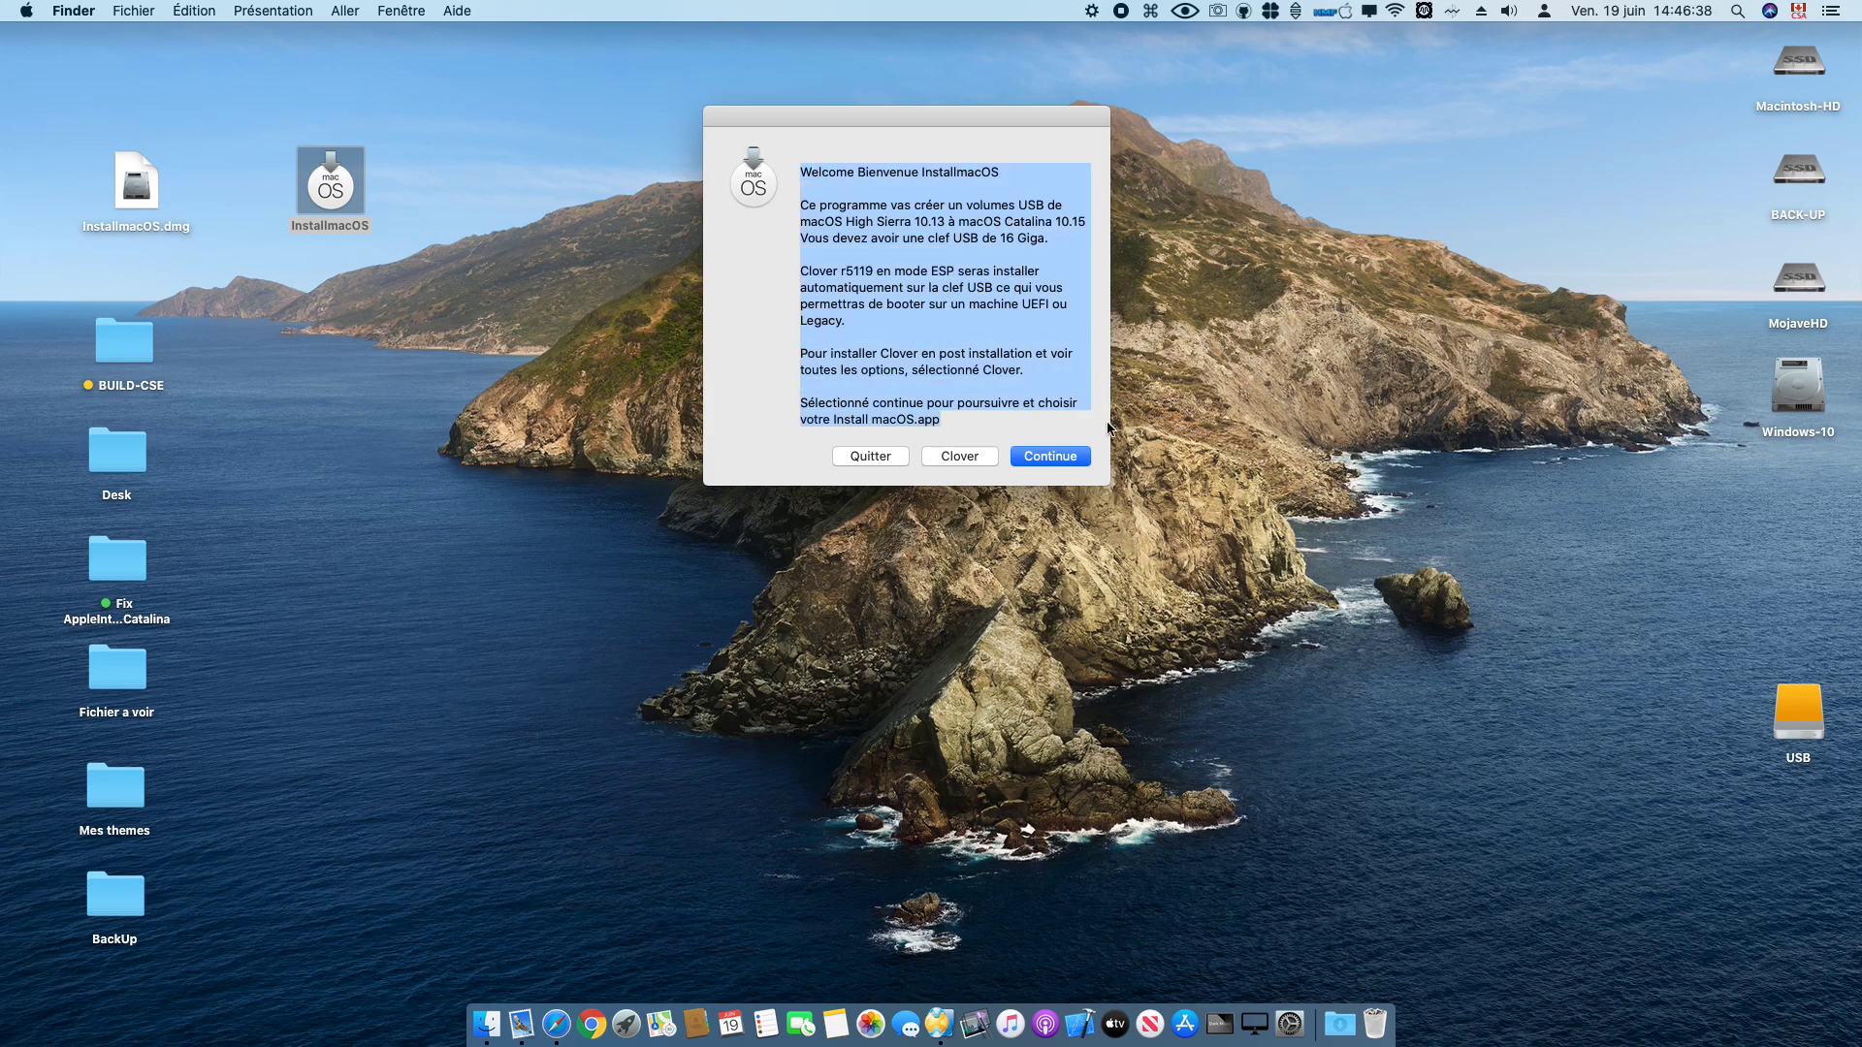
{"action": "left_click", "coordinate": [1050, 350]}
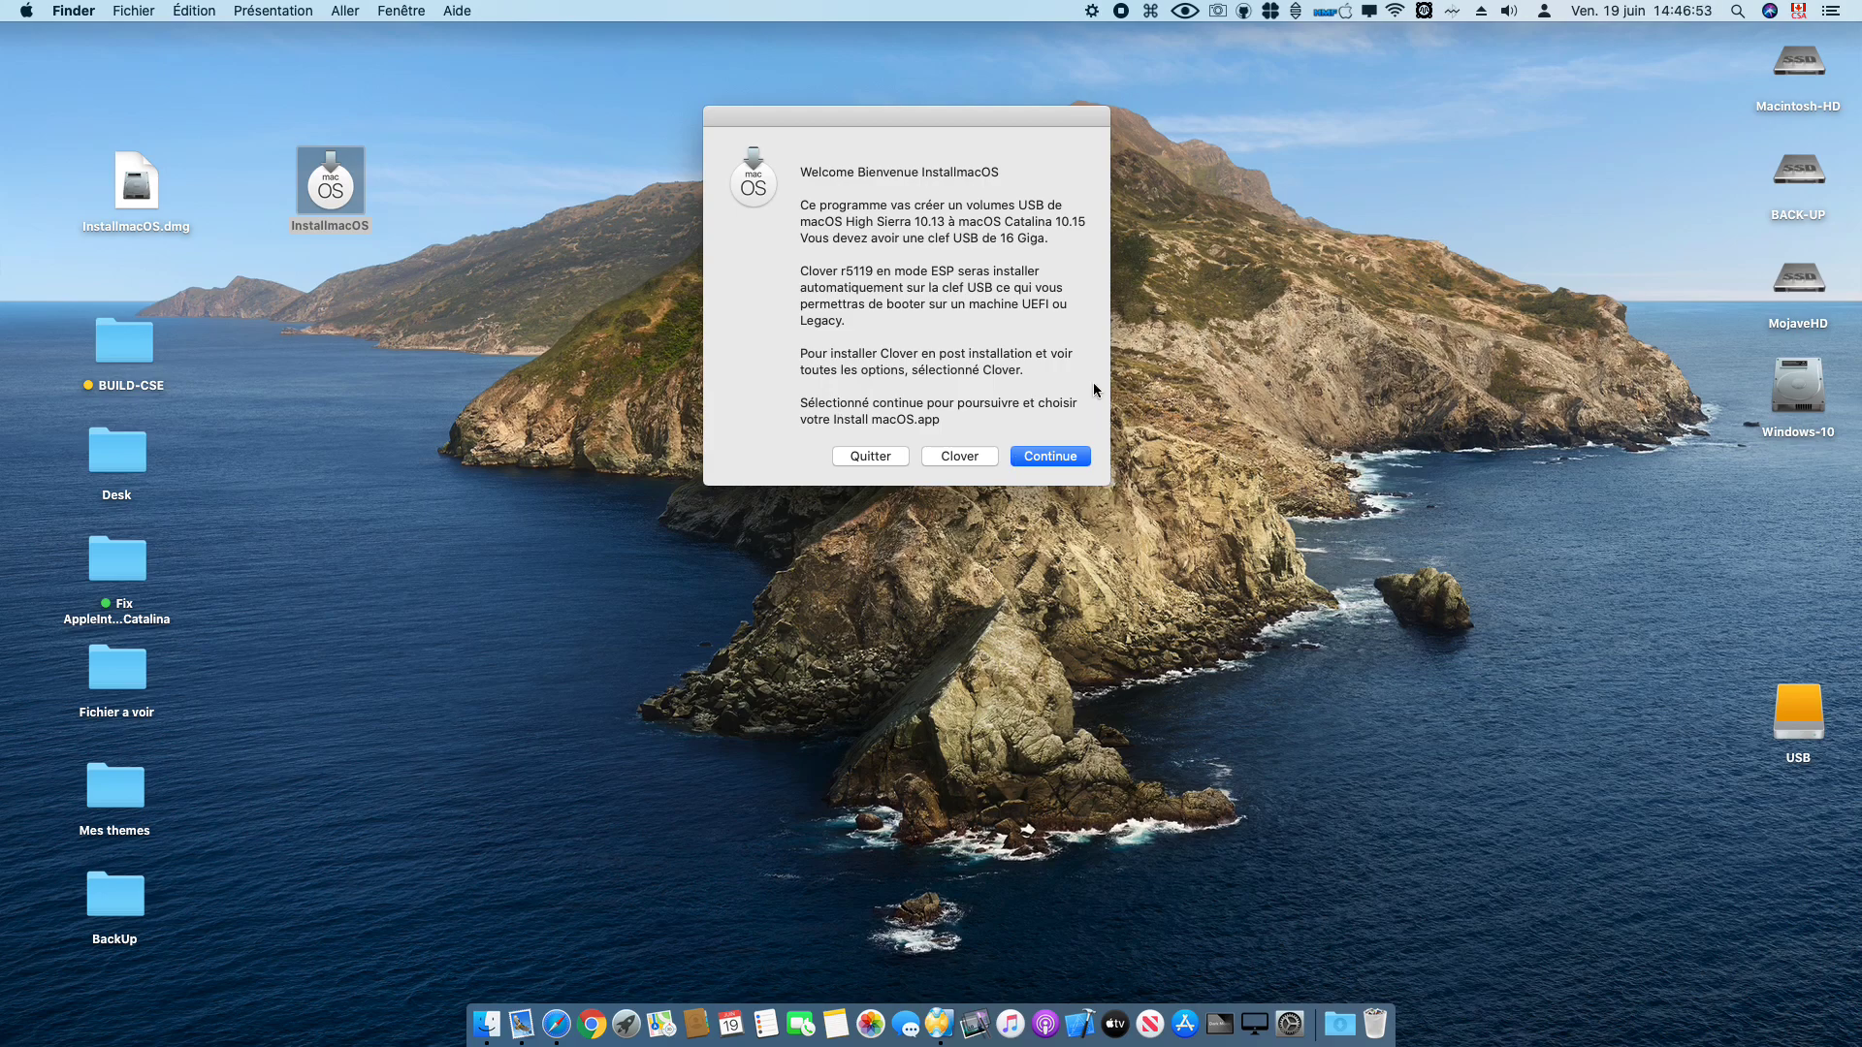
{"action": "left_click_drag", "start_coordinate": [853, 322], "coordinate": [778, 268]}
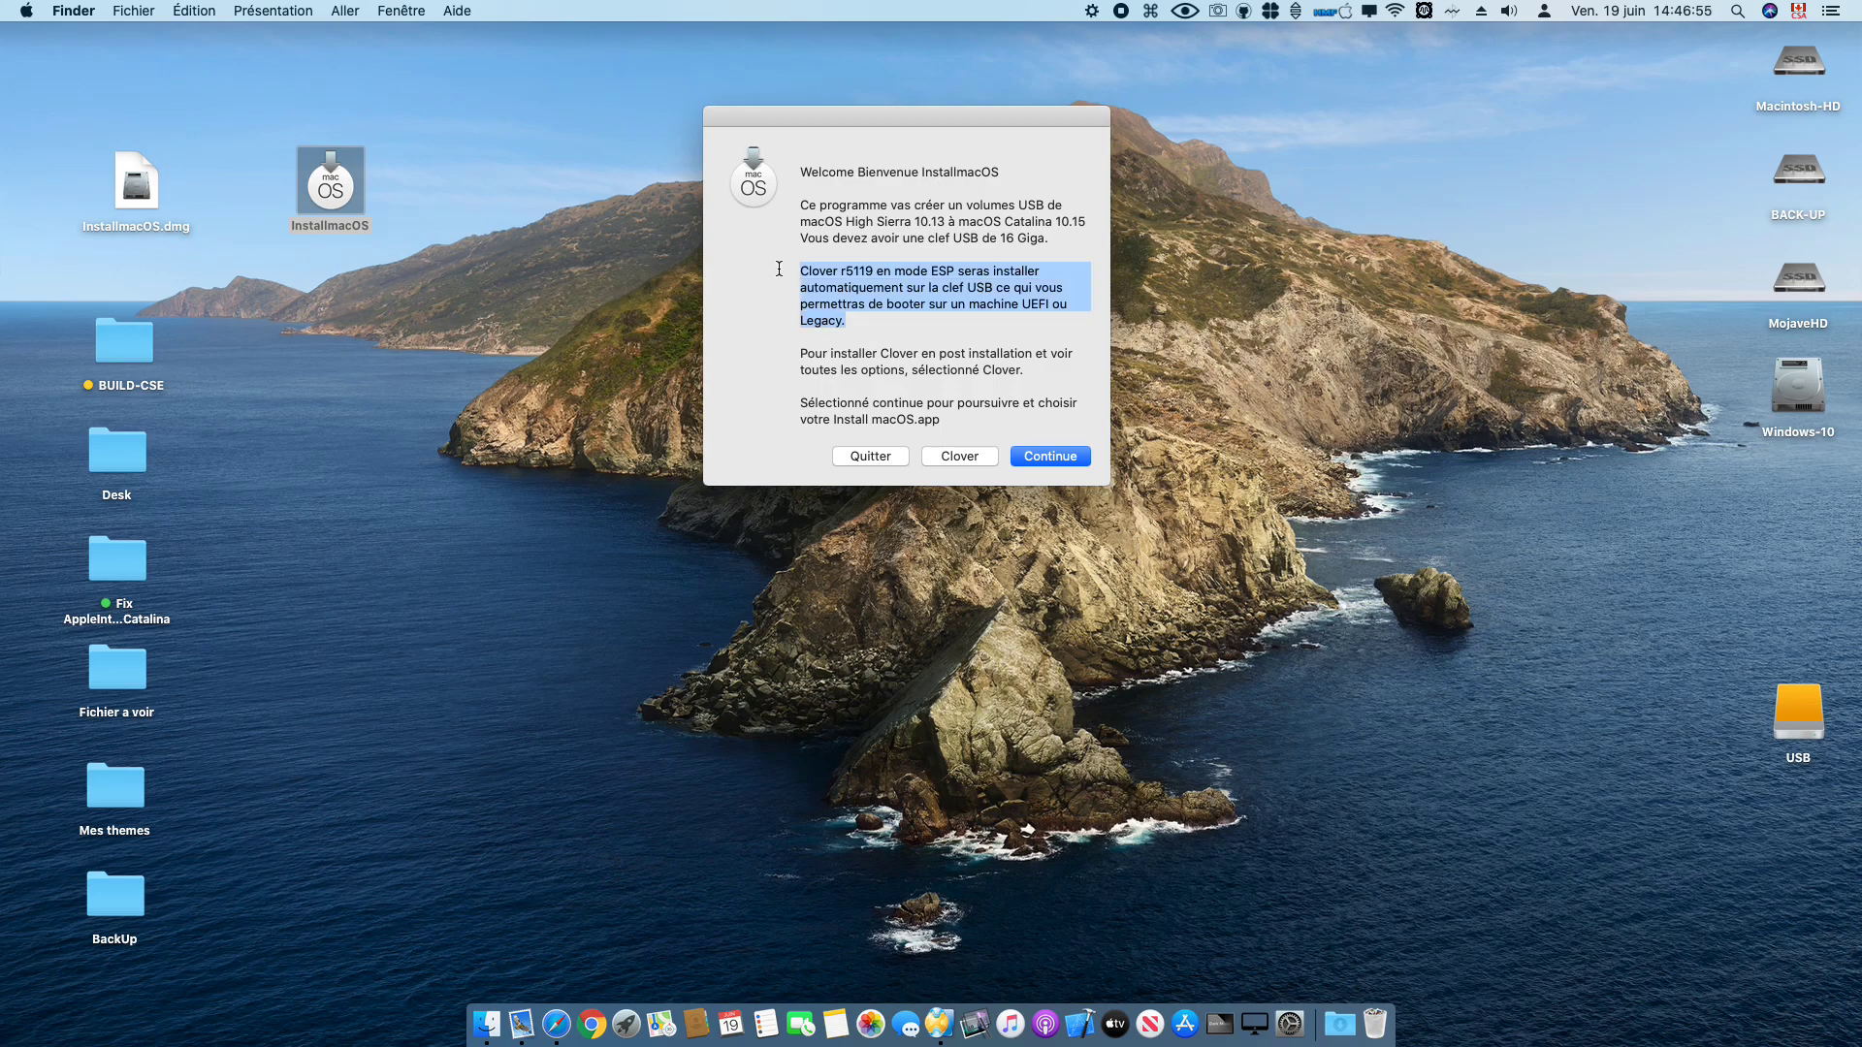
{"action": "left_click", "coordinate": [868, 298]}
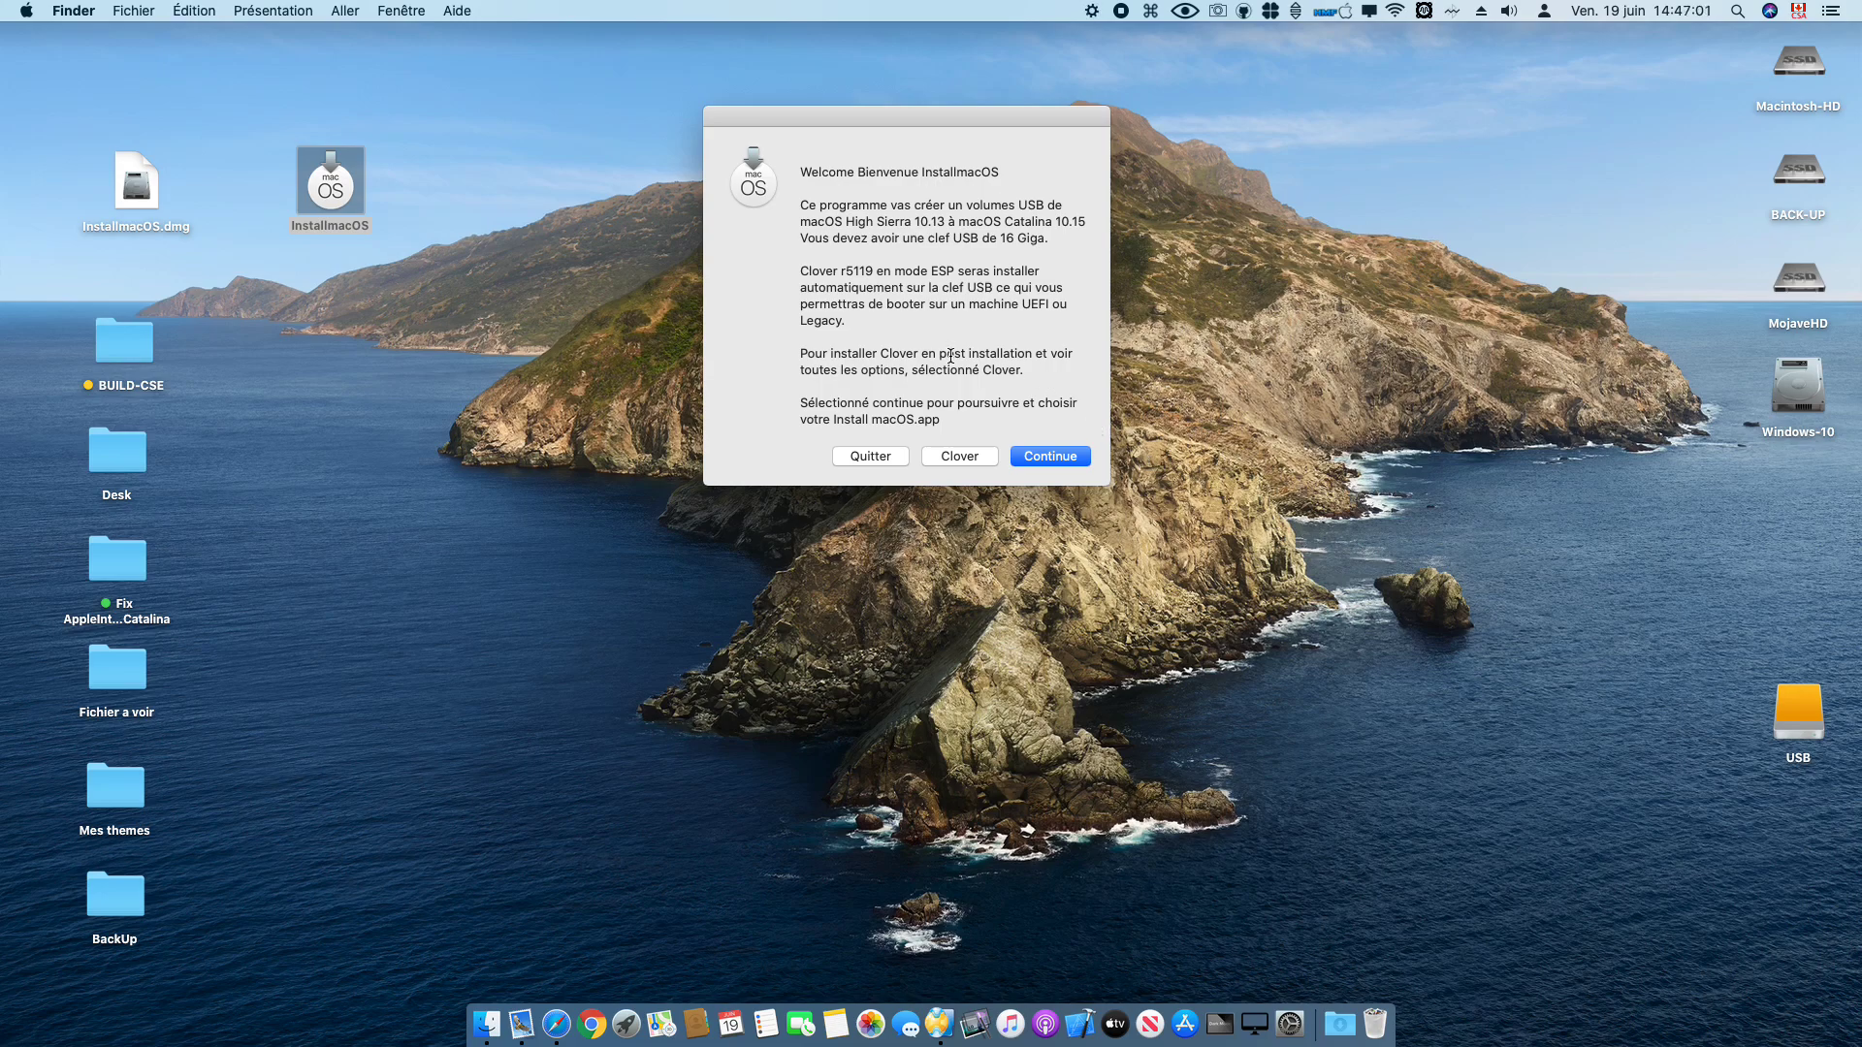
Step: Continue past the welcome message, select the macOS Catalina, High Sierra and Mojave installers in Applications in turn, and confirm the choice
{"action": "left_click", "coordinate": [1064, 455]}
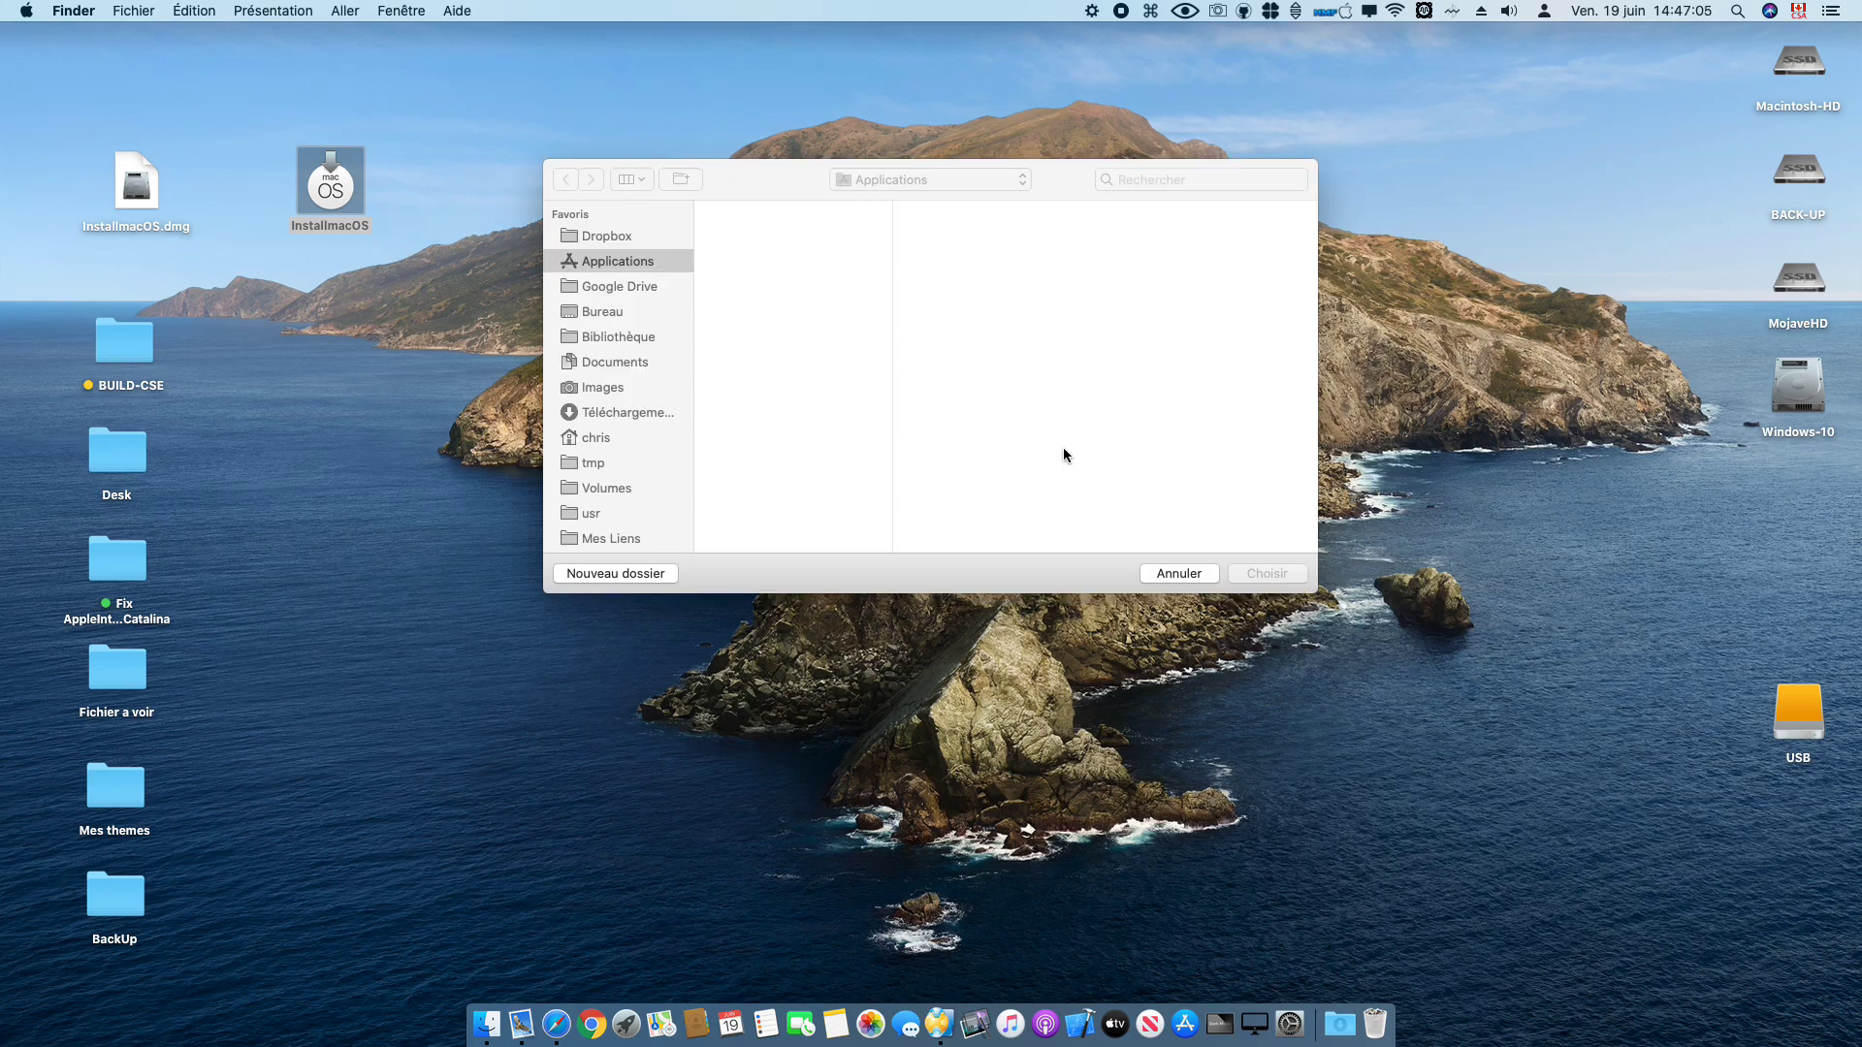
{"action": "scroll", "coordinate": [758, 379], "scroll_direction": "down", "scroll_amount": 8}
{"action": "scroll", "coordinate": [758, 378], "scroll_direction": "down", "scroll_amount": 5}
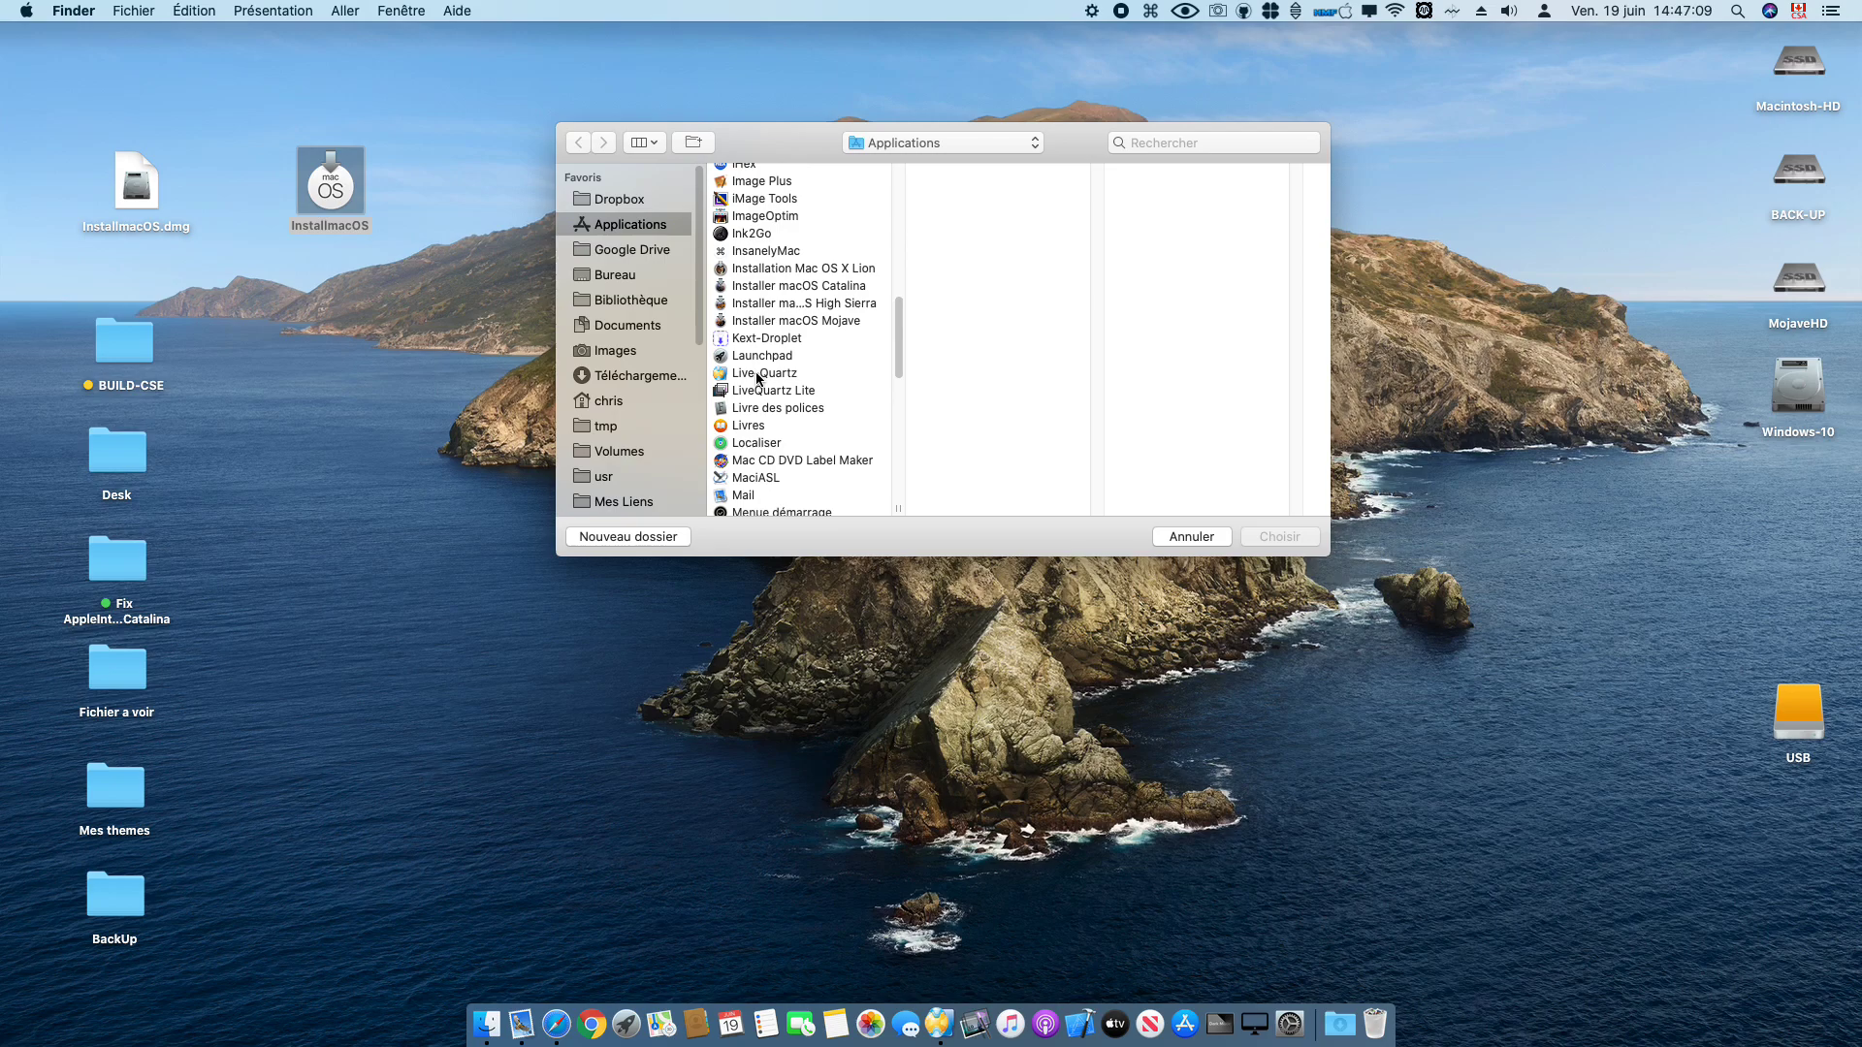
{"action": "left_click", "coordinate": [852, 286]}
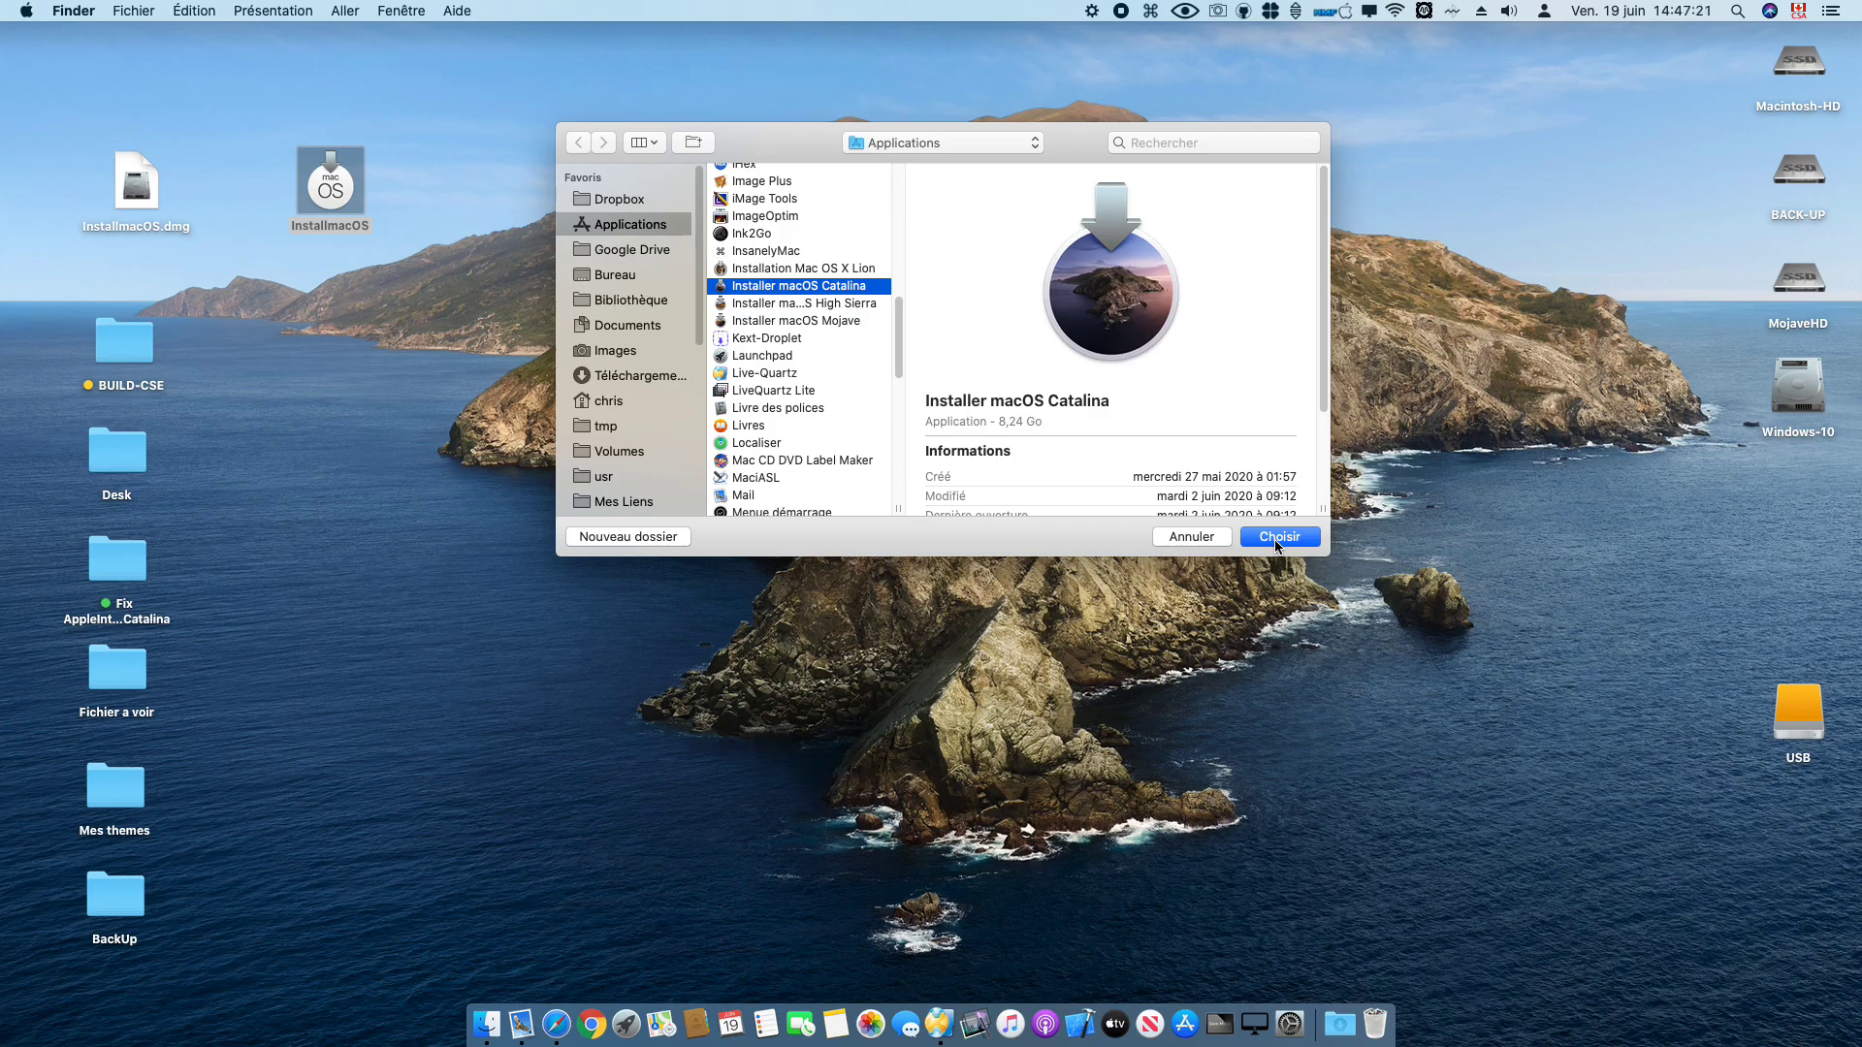
{"action": "left_click", "coordinate": [841, 304]}
{"action": "left_click", "coordinate": [836, 321]}
{"action": "left_click", "coordinate": [1282, 536]}
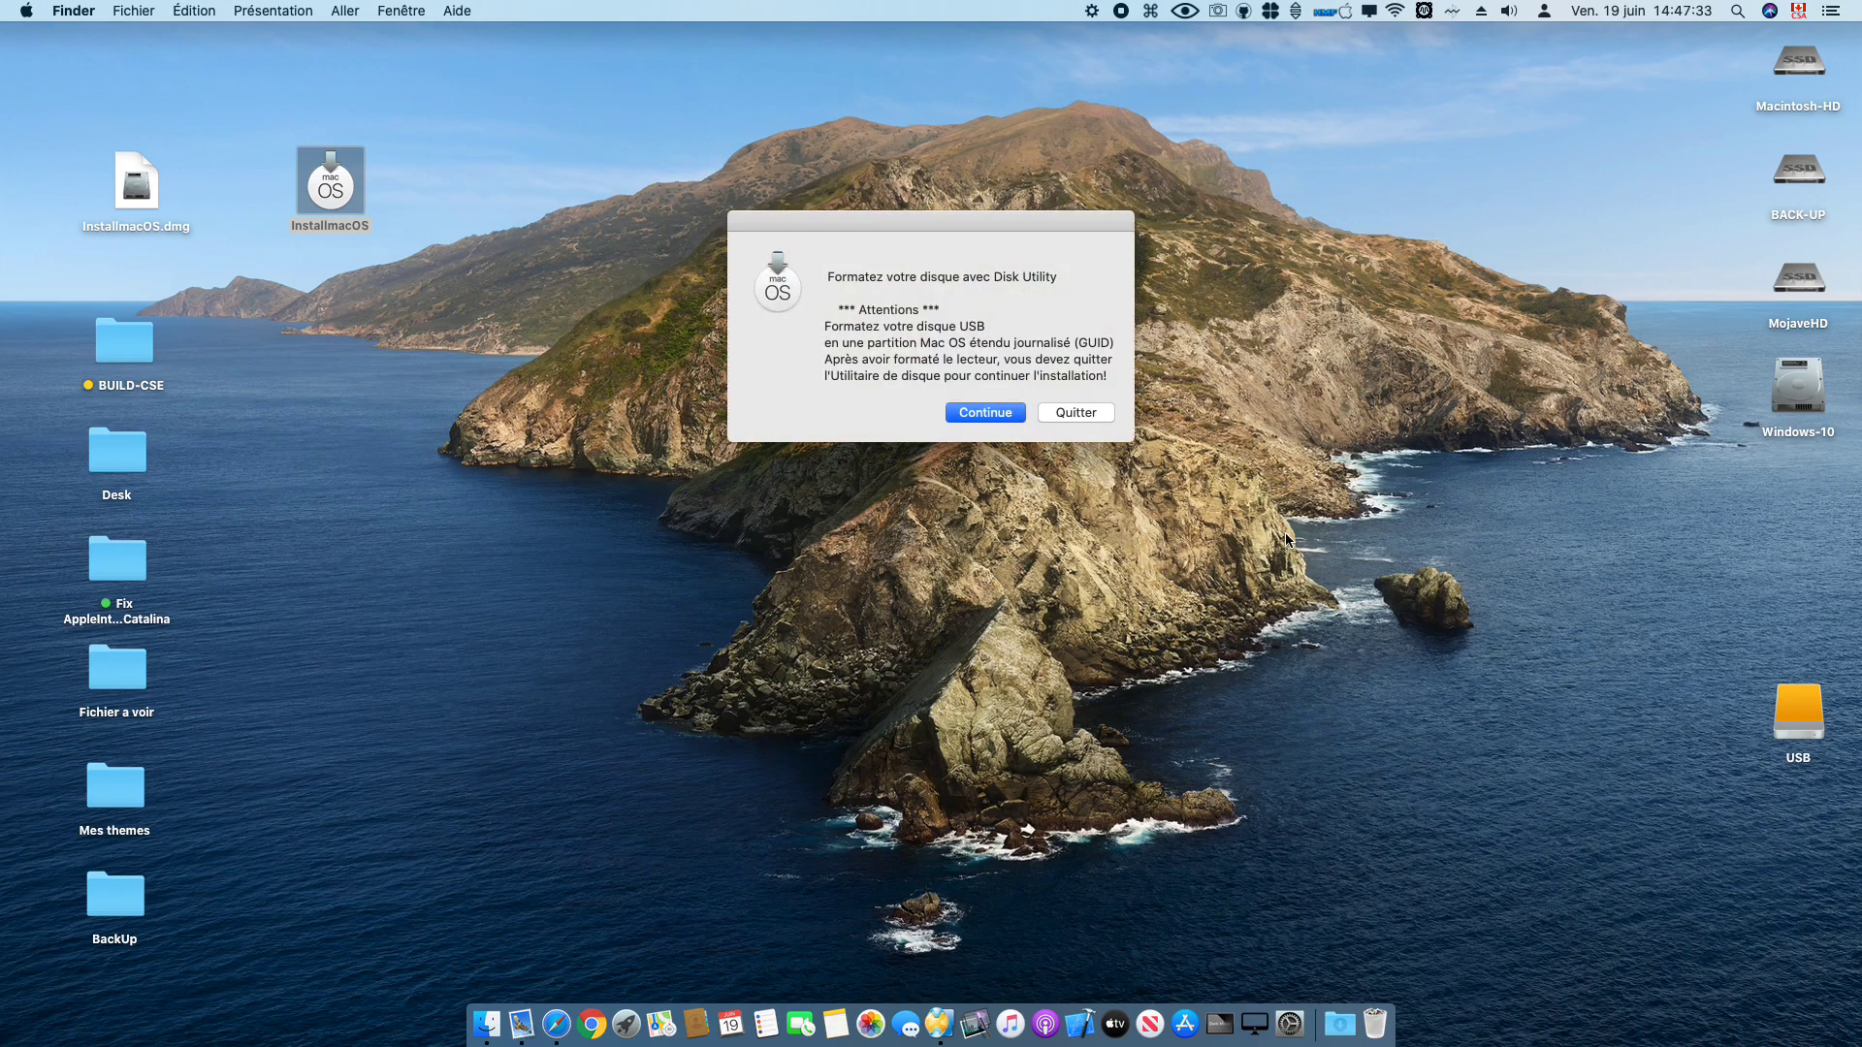
Step: Review the USB disk formatting instructions and continue to Disk Utility
{"action": "left_click_drag", "start_coordinate": [828, 272], "coordinate": [967, 344]}
{"action": "left_click", "coordinate": [967, 344]}
{"action": "left_click", "coordinate": [1016, 415]}
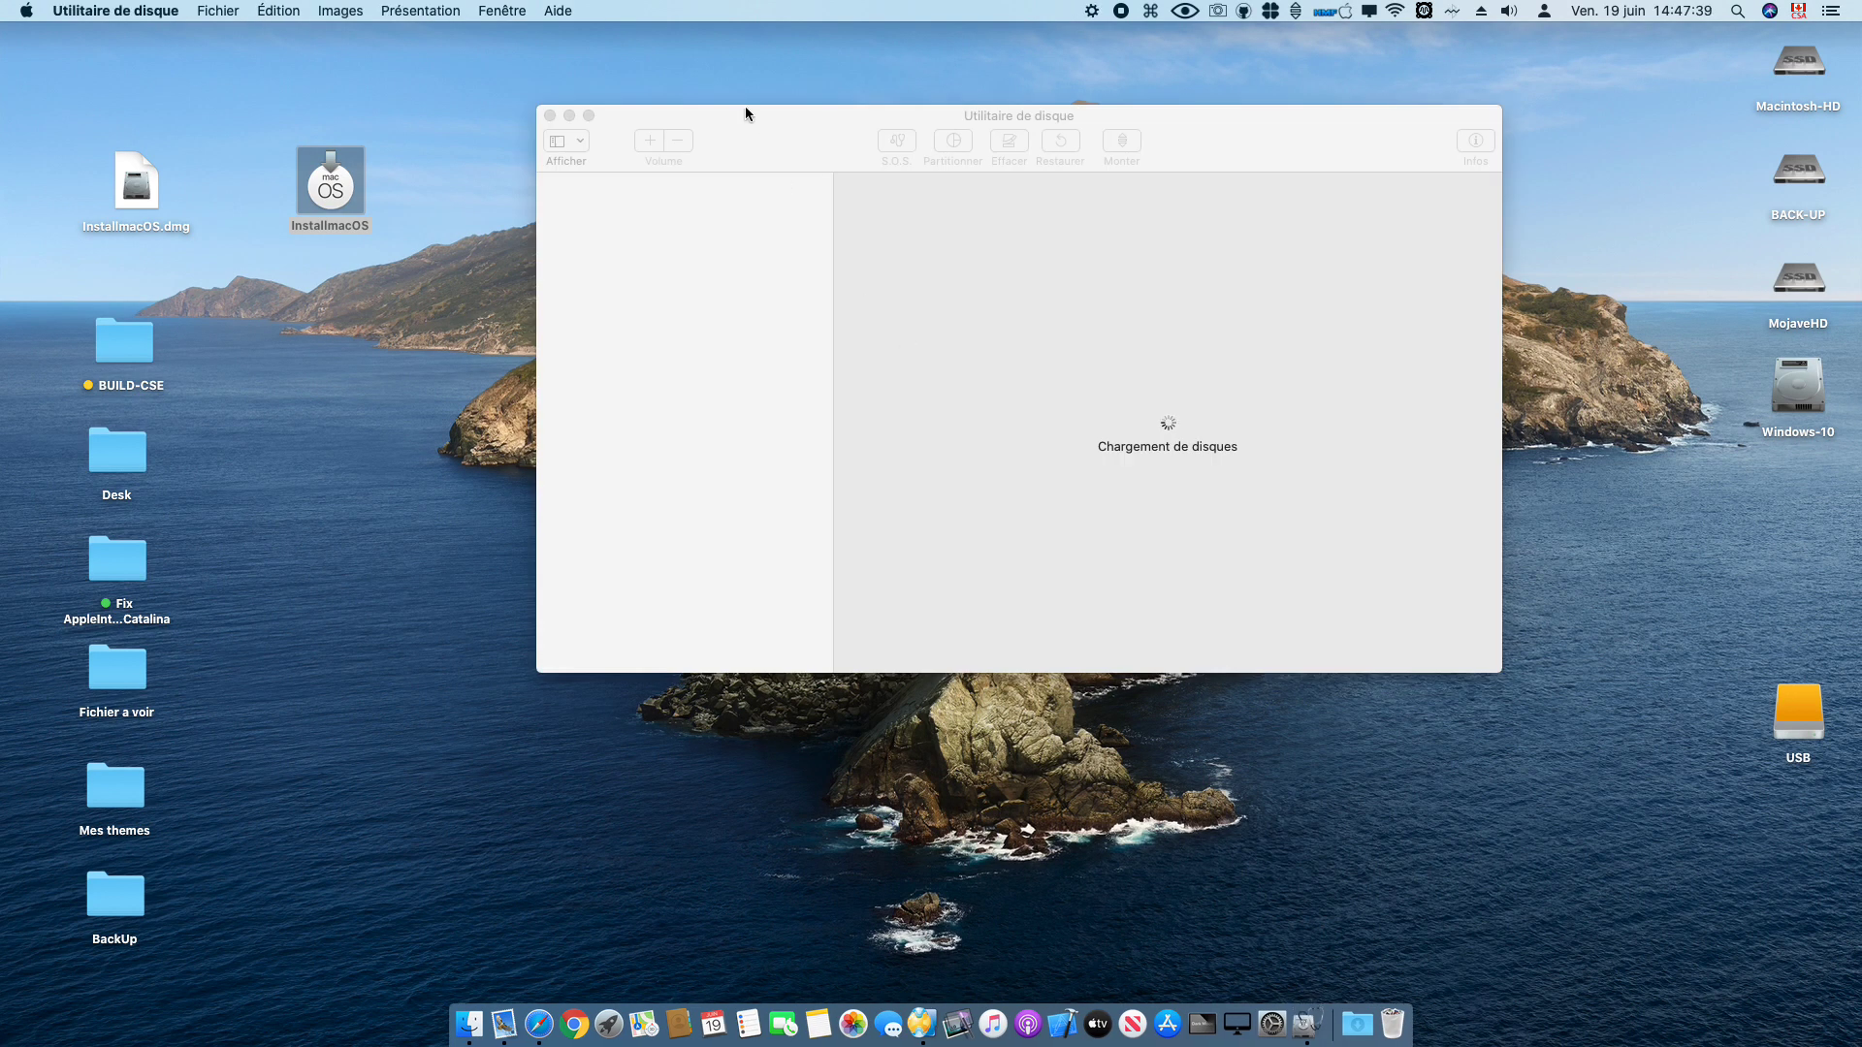
{"action": "left_click_drag", "start_coordinate": [743, 130], "coordinate": [765, 103]}
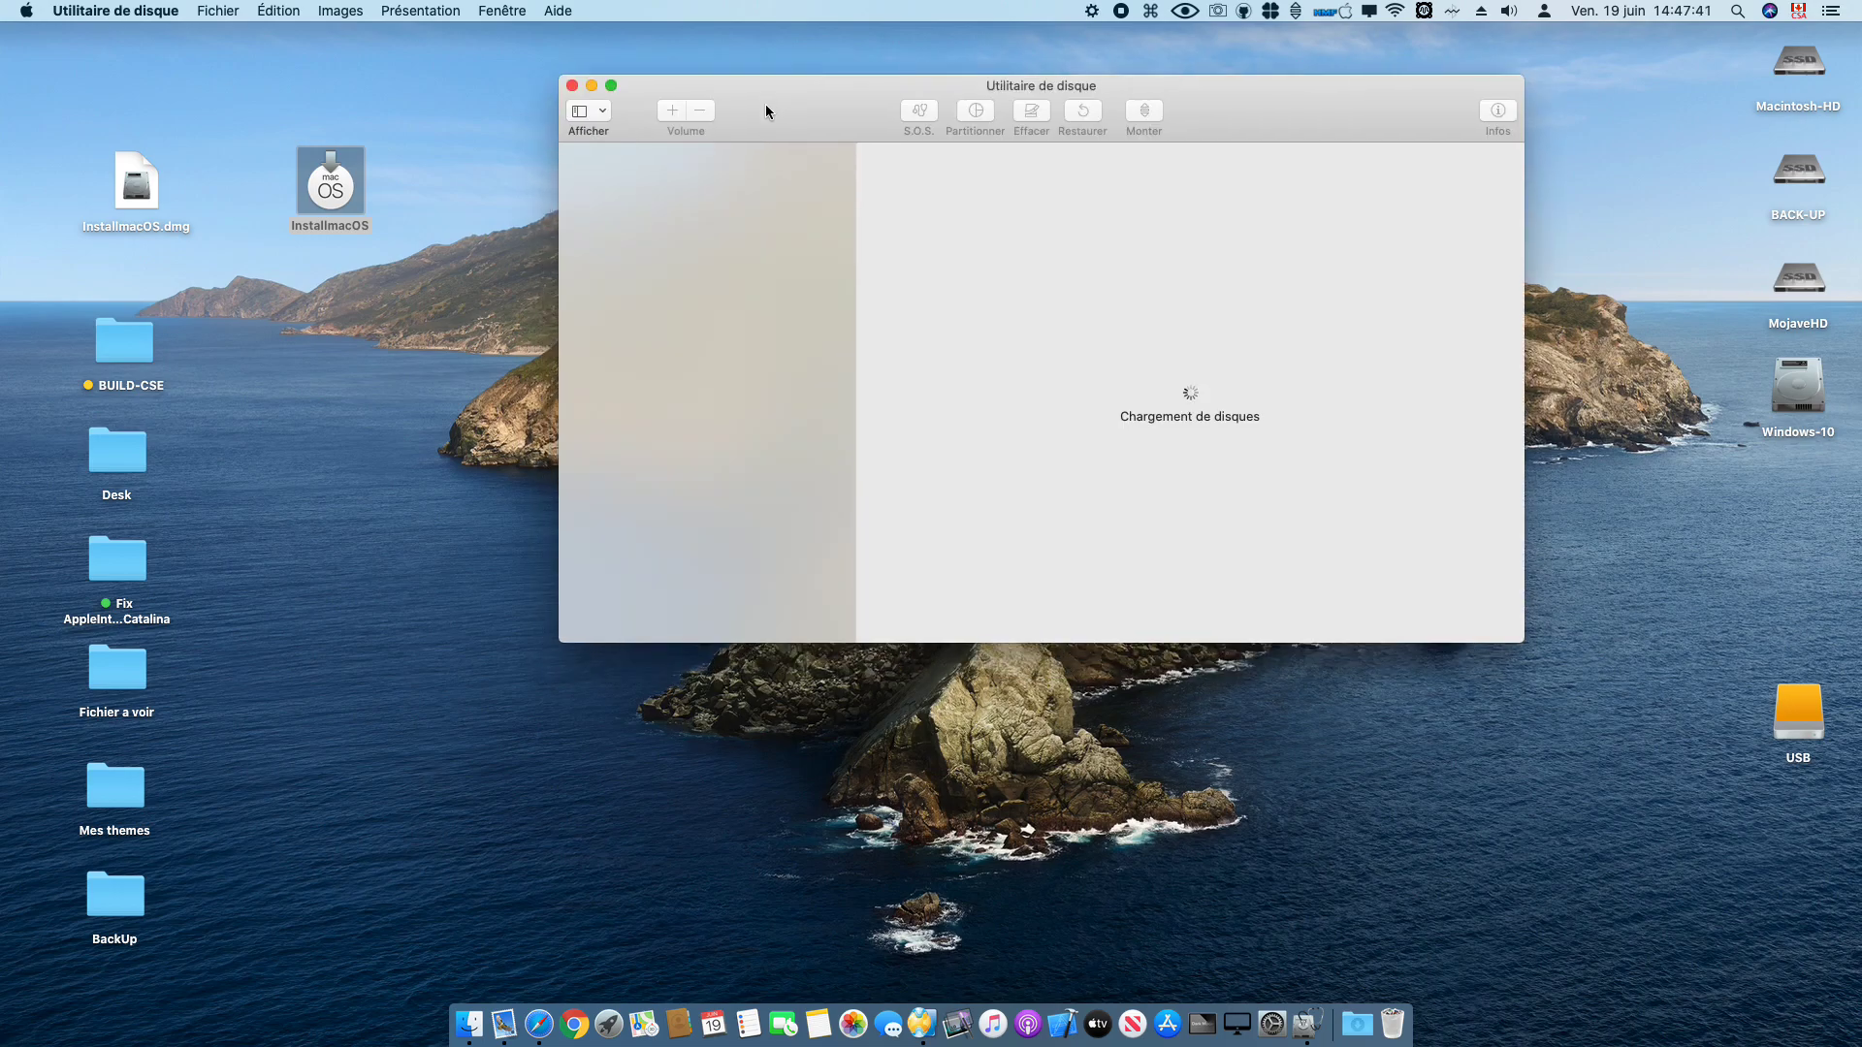
Step: Erase the TO Exter nal USB 3.0 Media disk as USB, with Mac OS étendu (journalisé) format and the Table de partition GUID scheme
{"action": "left_click", "coordinate": [686, 484]}
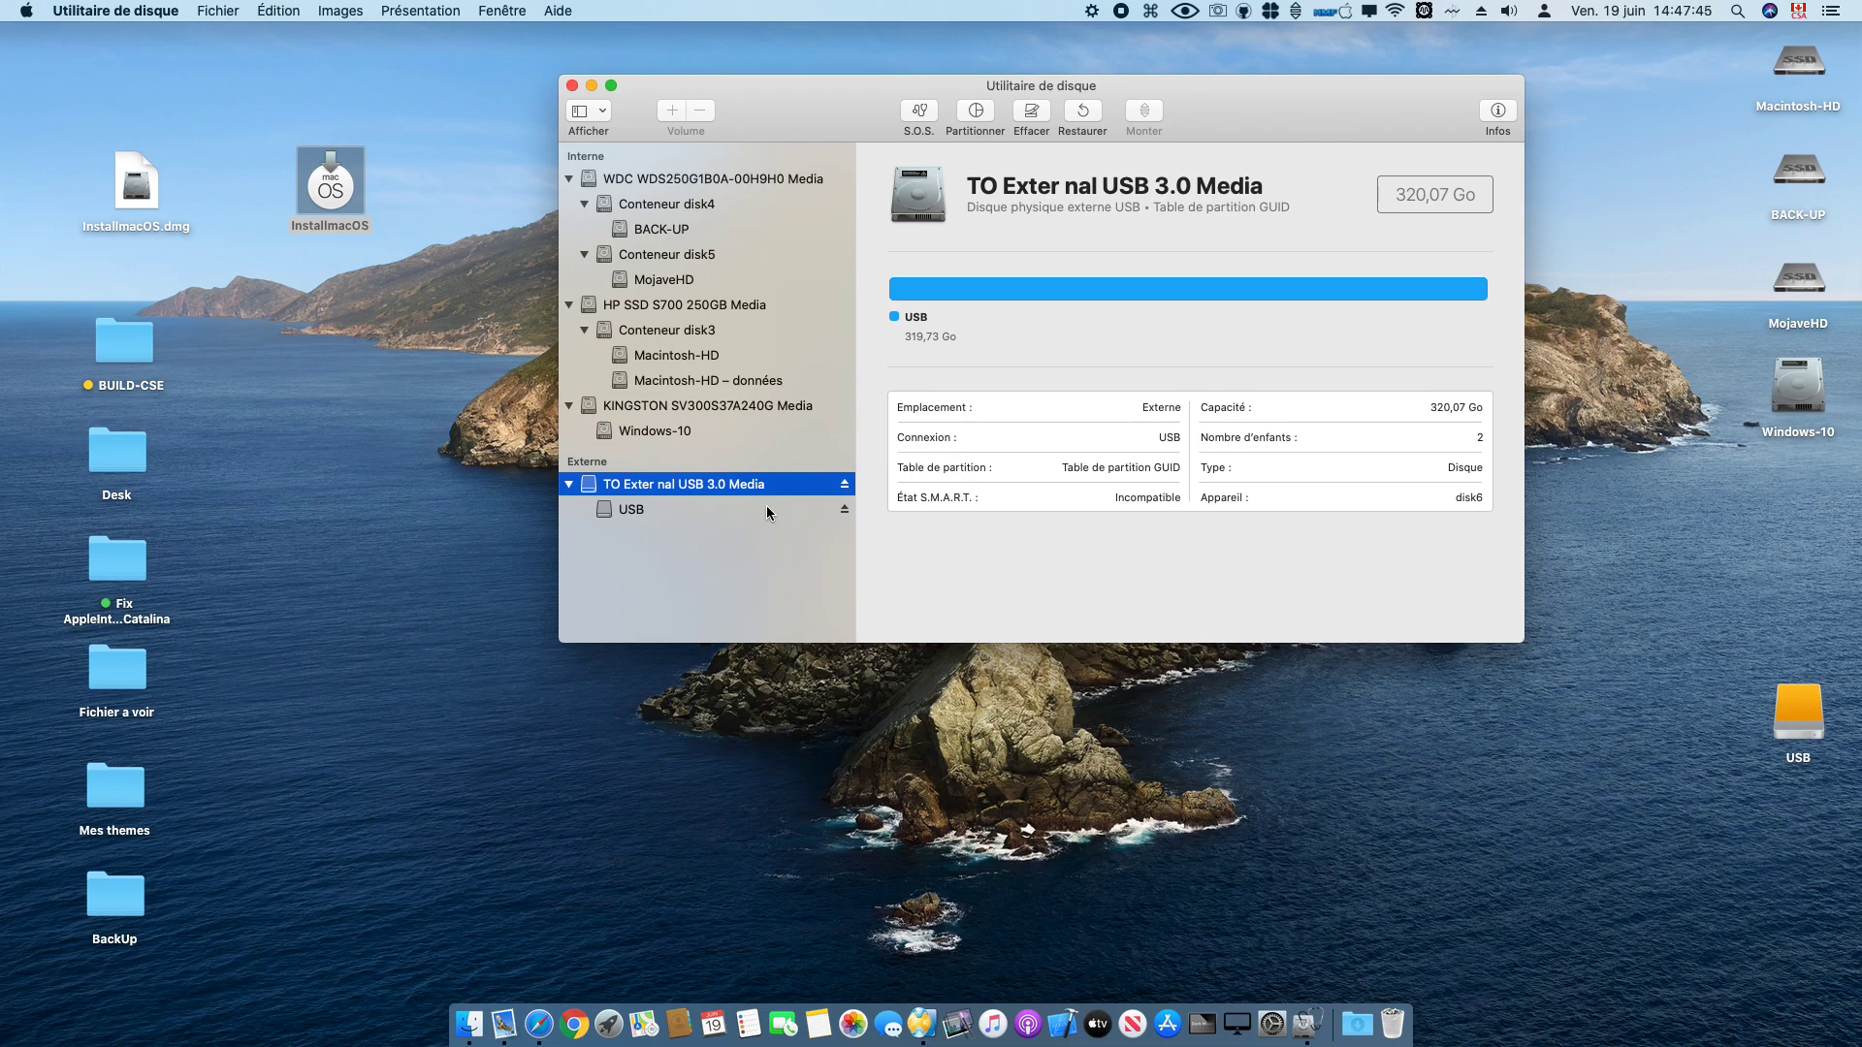
{"action": "left_click", "coordinate": [1031, 114]}
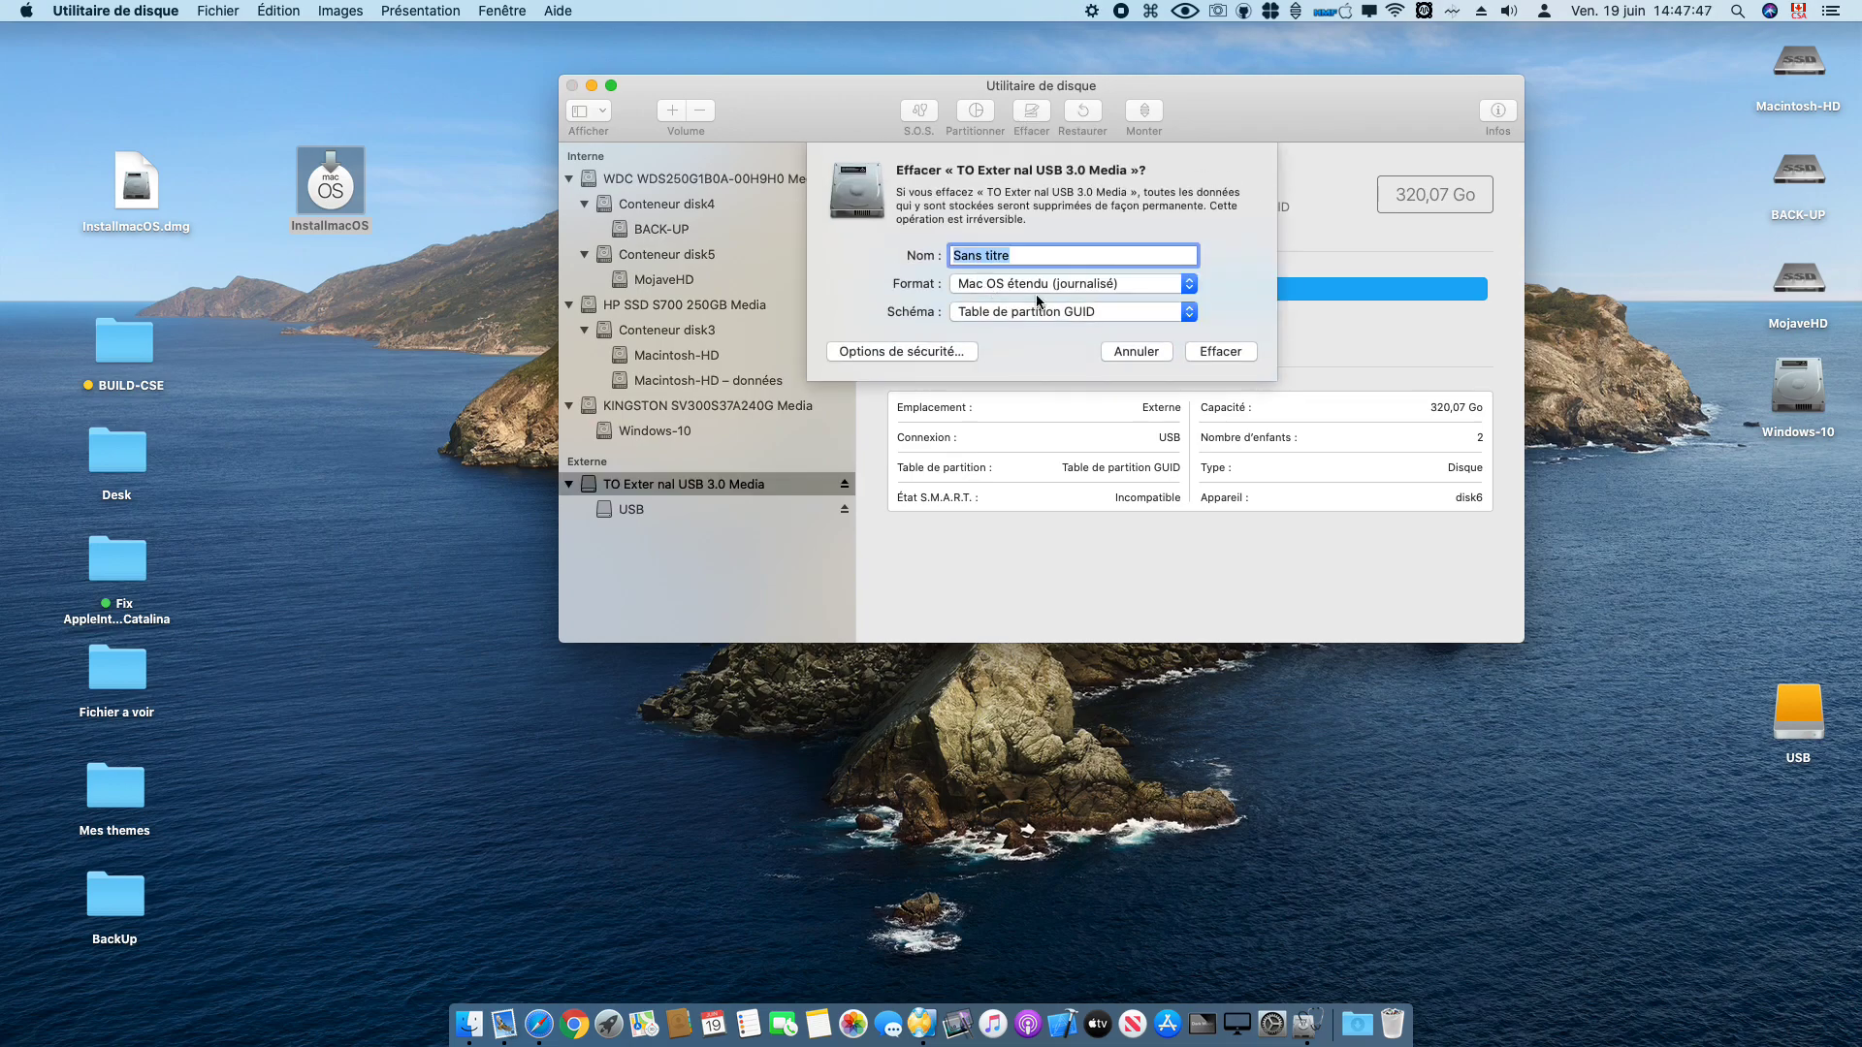
{"action": "left_click", "coordinate": [1106, 312]}
{"action": "left_click", "coordinate": [1106, 311]}
{"action": "left_click", "coordinate": [1094, 284]}
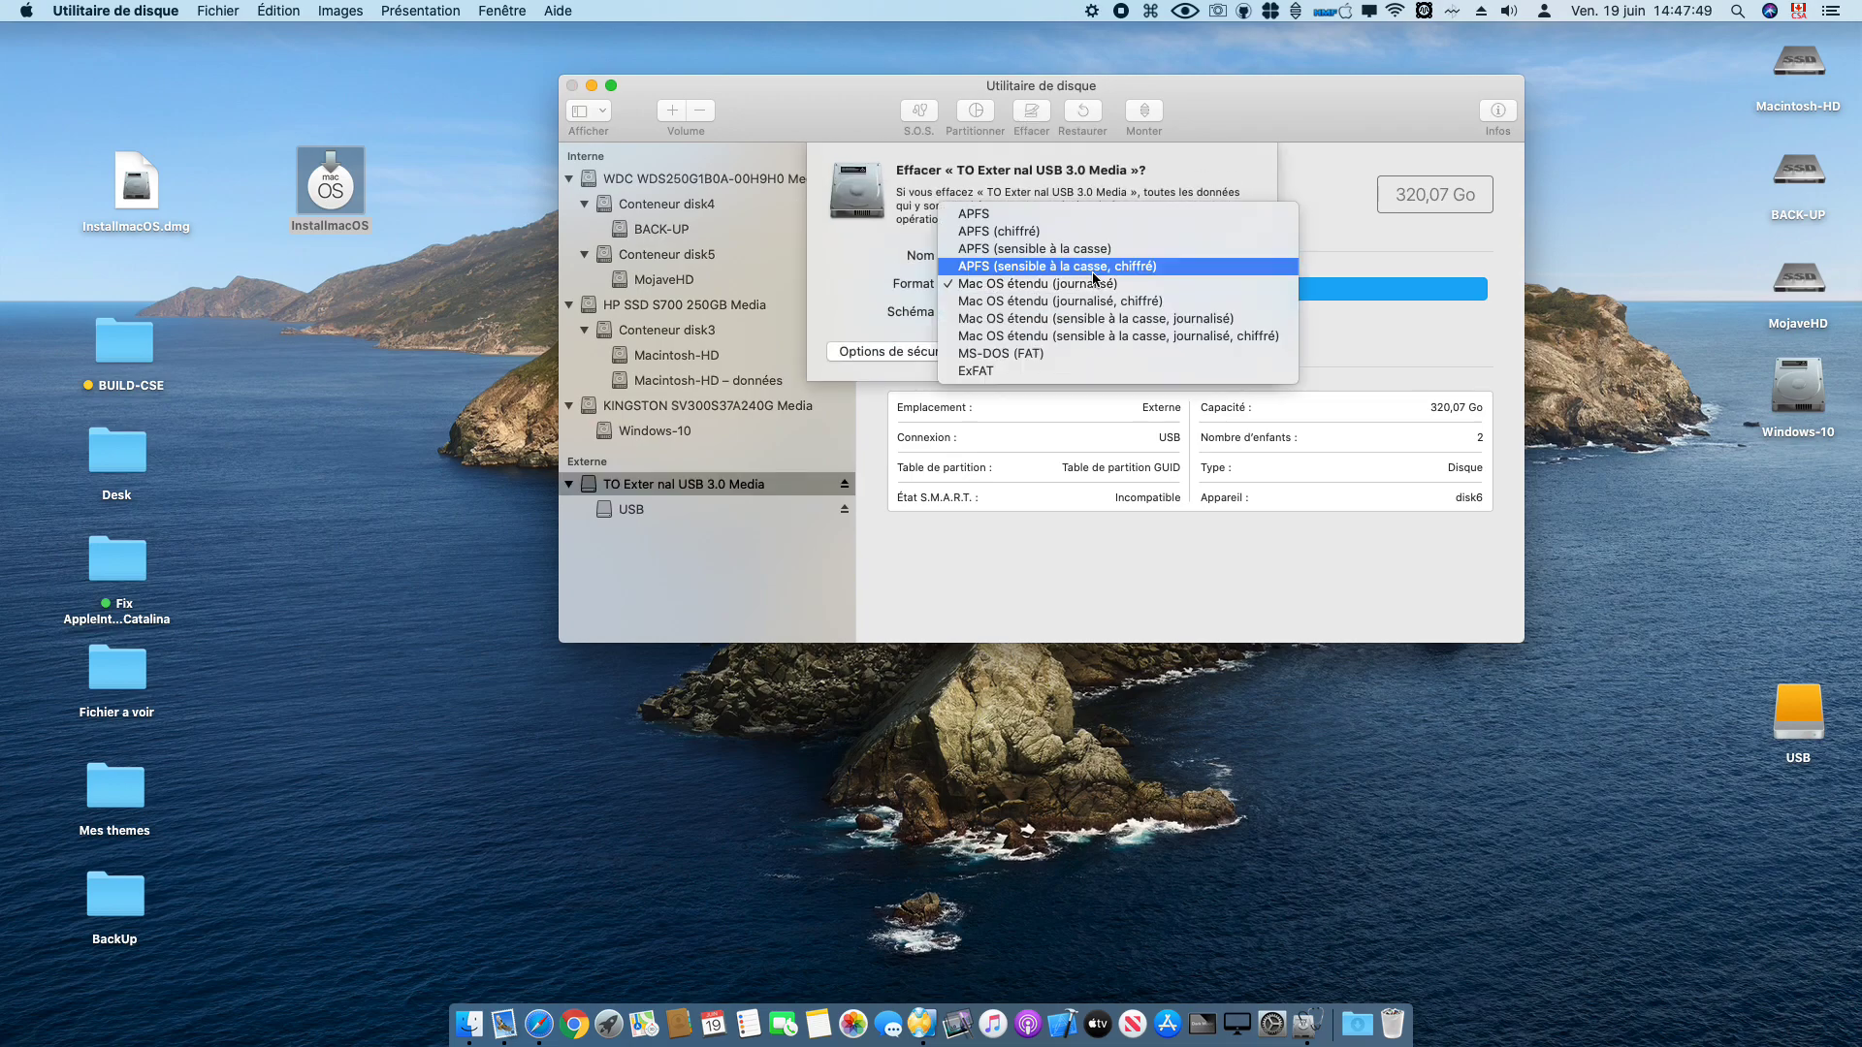
{"action": "left_click", "coordinate": [1092, 279]}
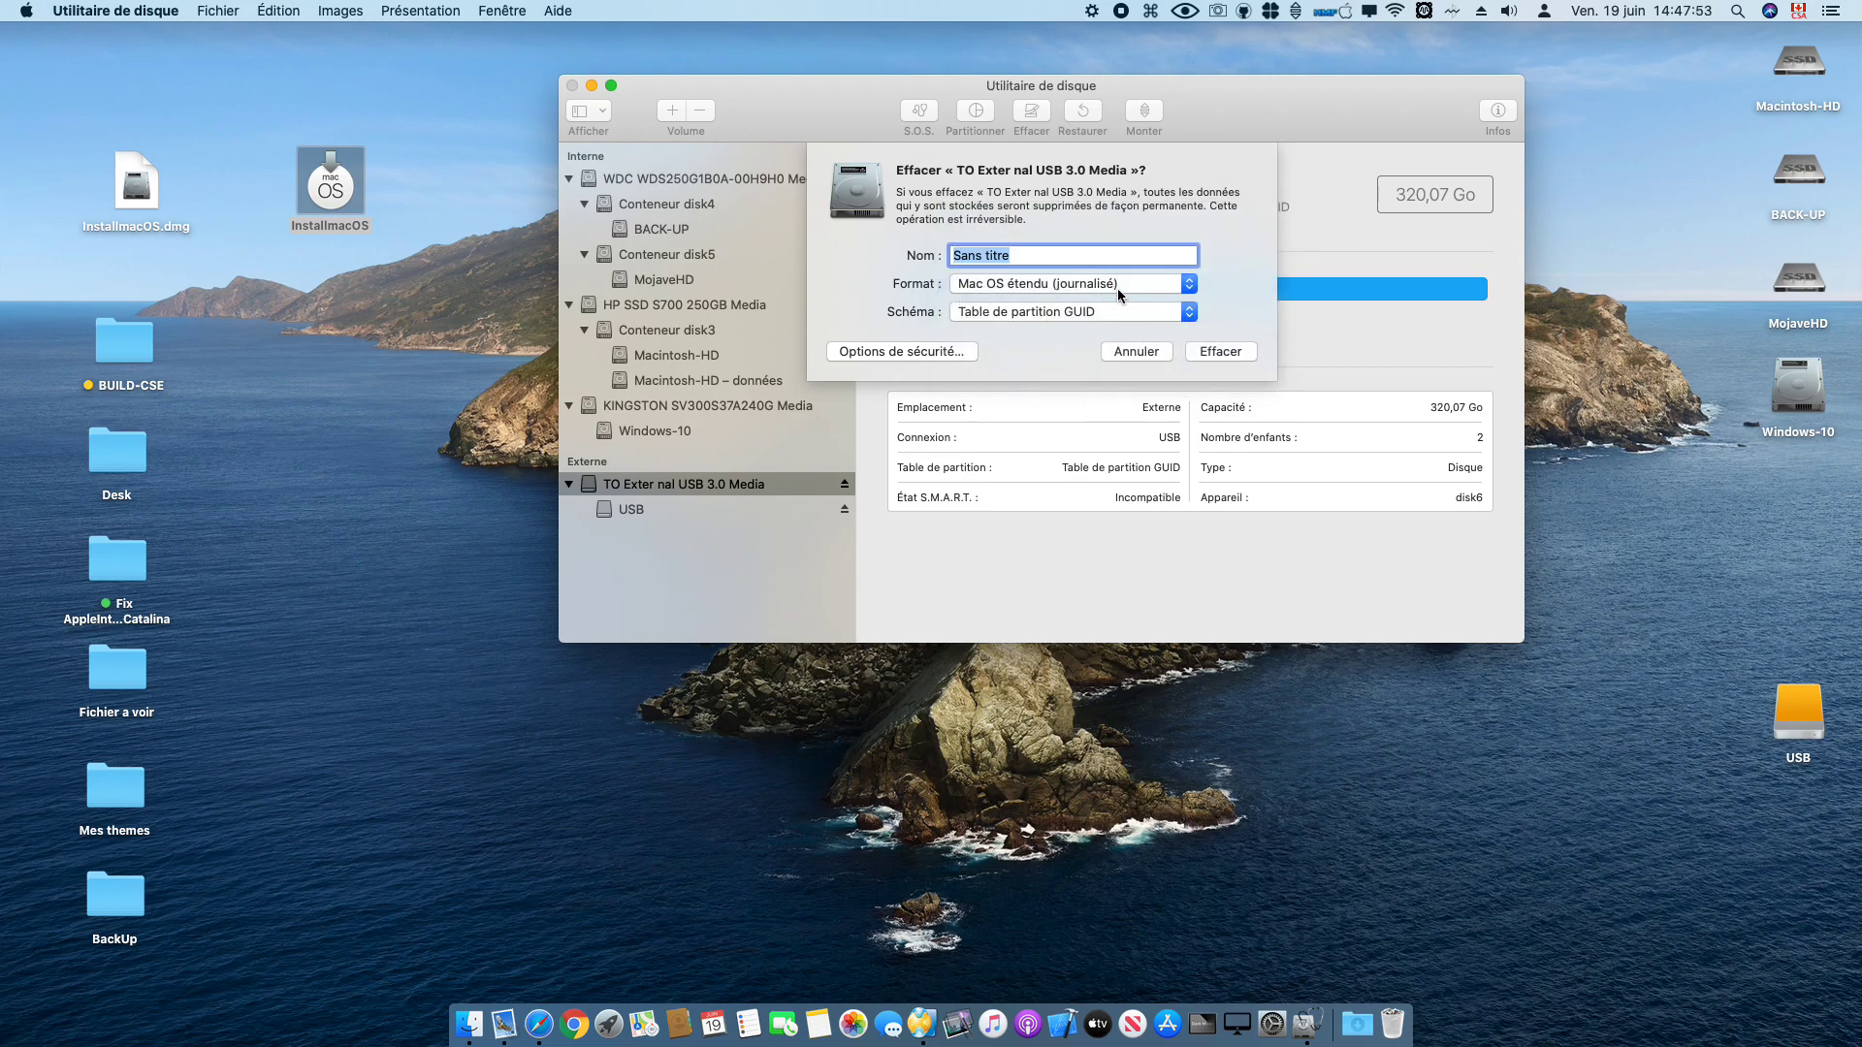
{"action": "key", "text": "BackSpace"}
{"action": "type", "text": "USB"}
{"action": "left_click", "coordinate": [1212, 353]}
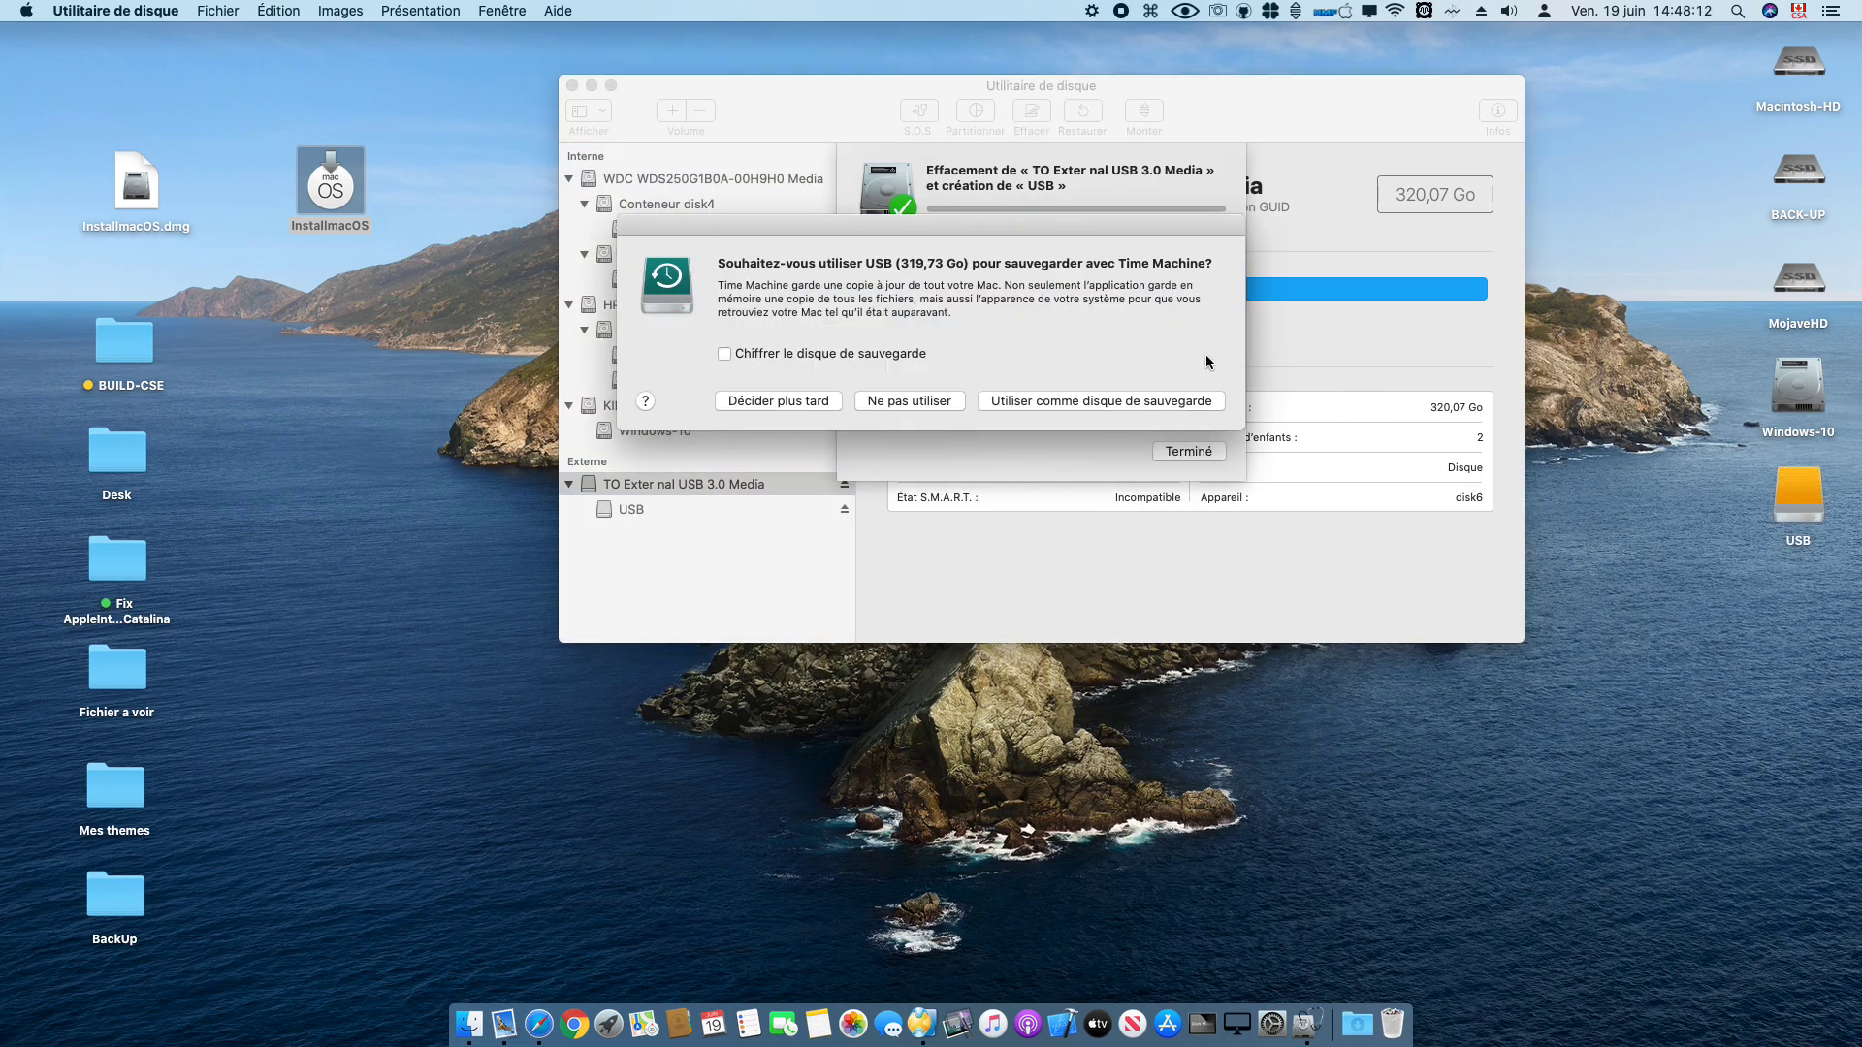
Step: Decline using the USB volume for Time Machine, finish the erase and close Disk Utility
{"action": "left_click", "coordinate": [893, 406]}
{"action": "left_click", "coordinate": [1188, 451]}
{"action": "mouse_move", "coordinate": [816, 105]}
{"action": "left_mouse_down"}
{"action": "mouse_move", "coordinate": [764, 160]}
{"action": "mouse_move", "coordinate": [760, 128]}
{"action": "left_mouse_up"}
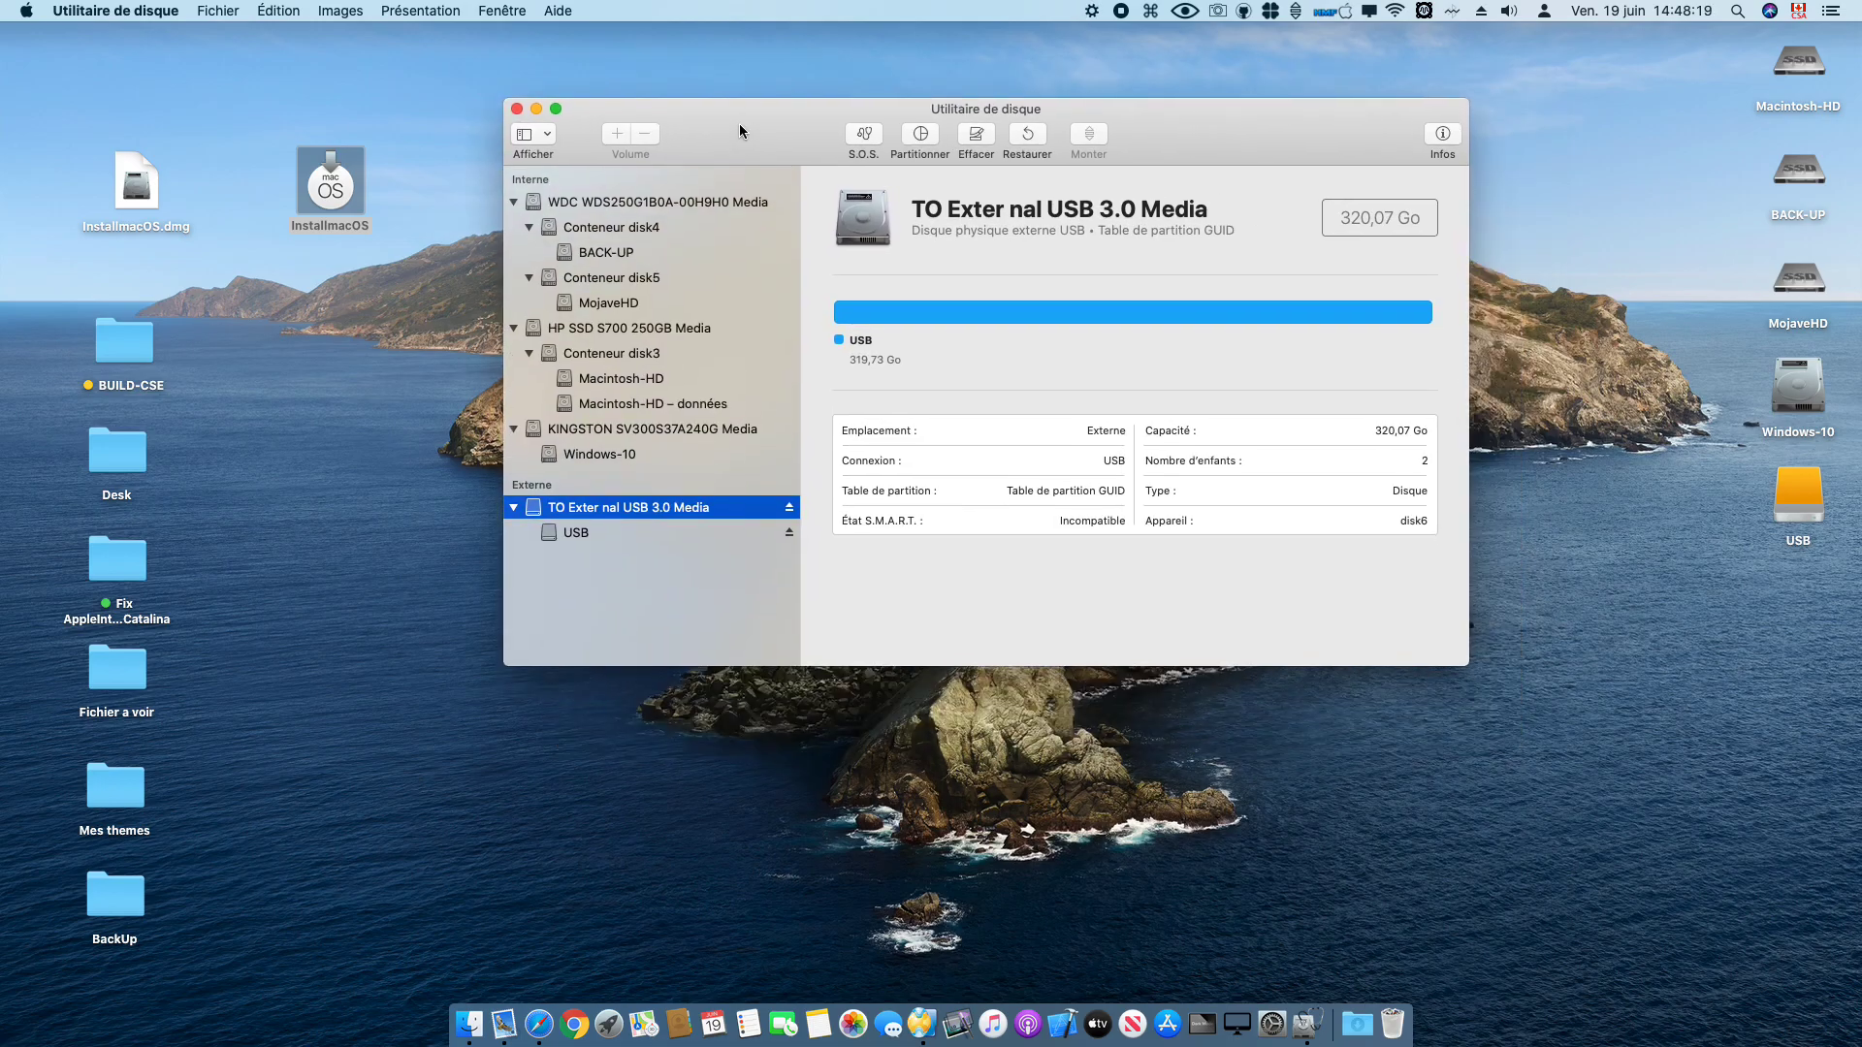
{"action": "left_click", "coordinate": [516, 108]}
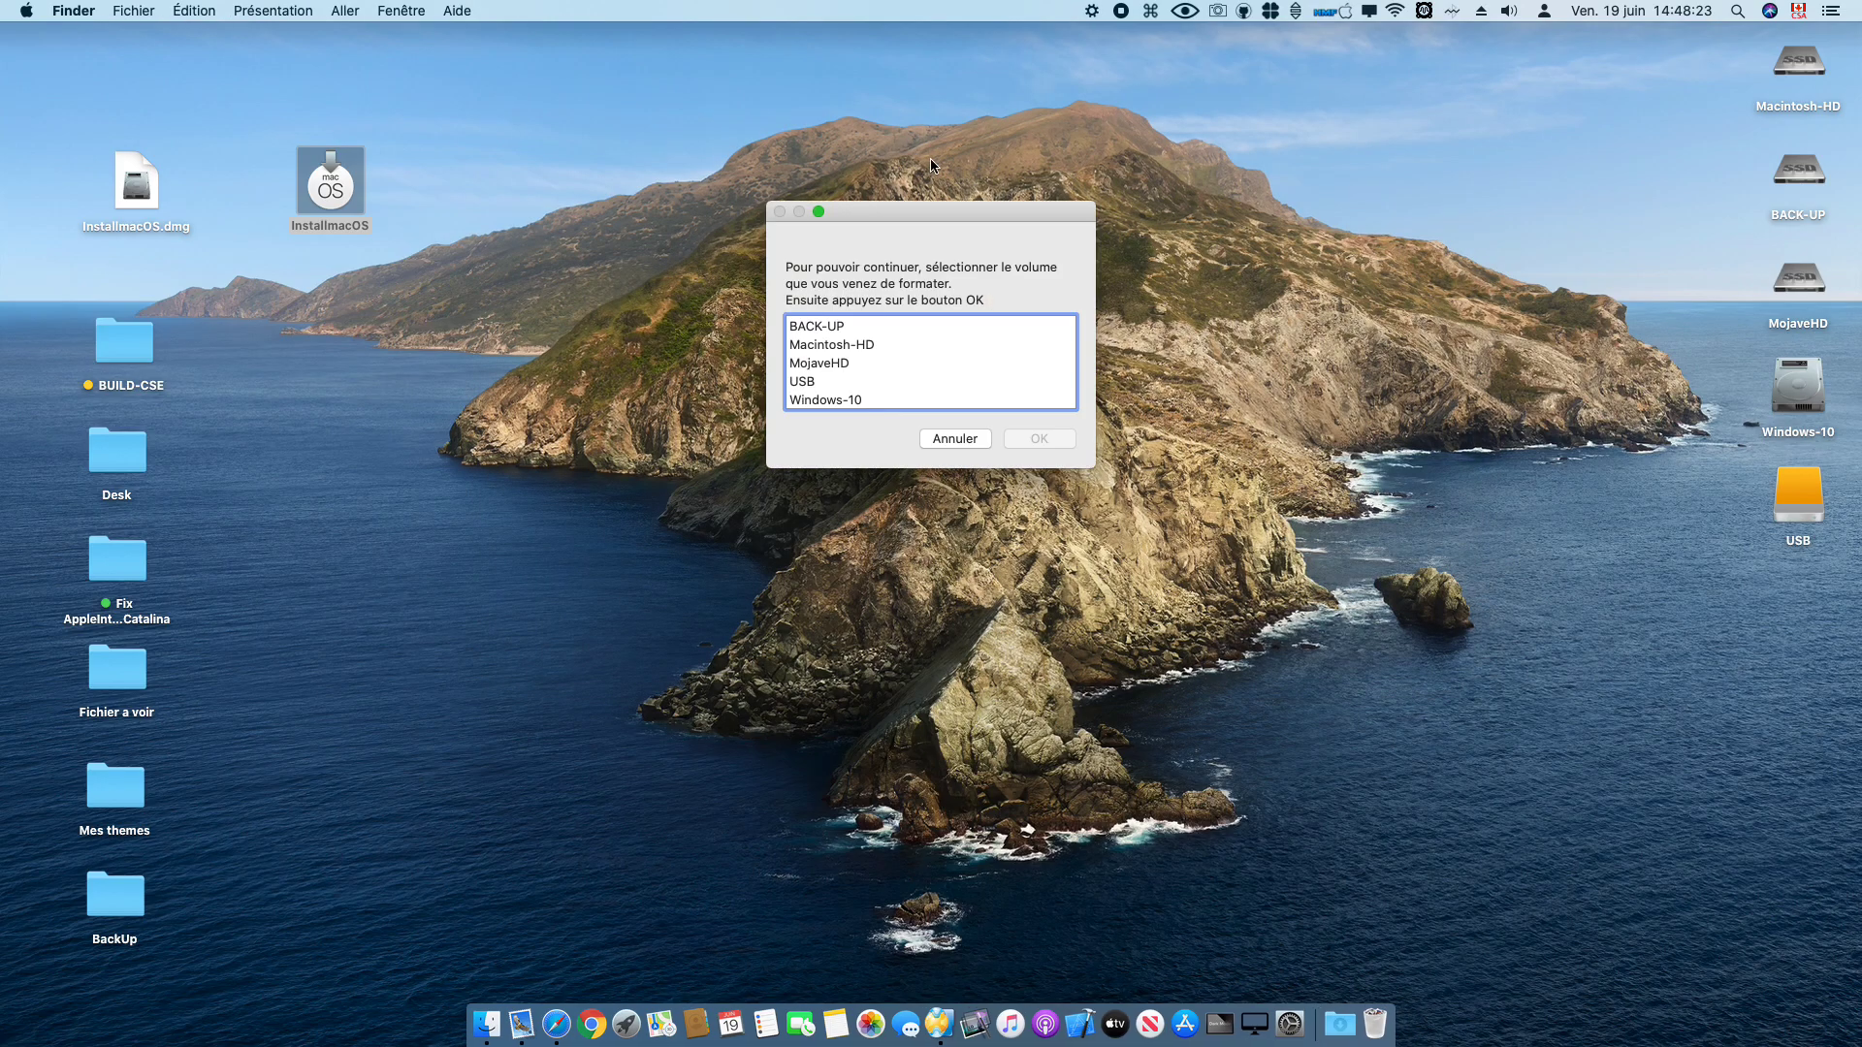
Step: Choose the USB volume as the freshly formatted target and authorize the changes with the account password
{"action": "left_click_drag", "start_coordinate": [954, 216], "coordinate": [983, 188]}
{"action": "left_click", "coordinate": [844, 355]}
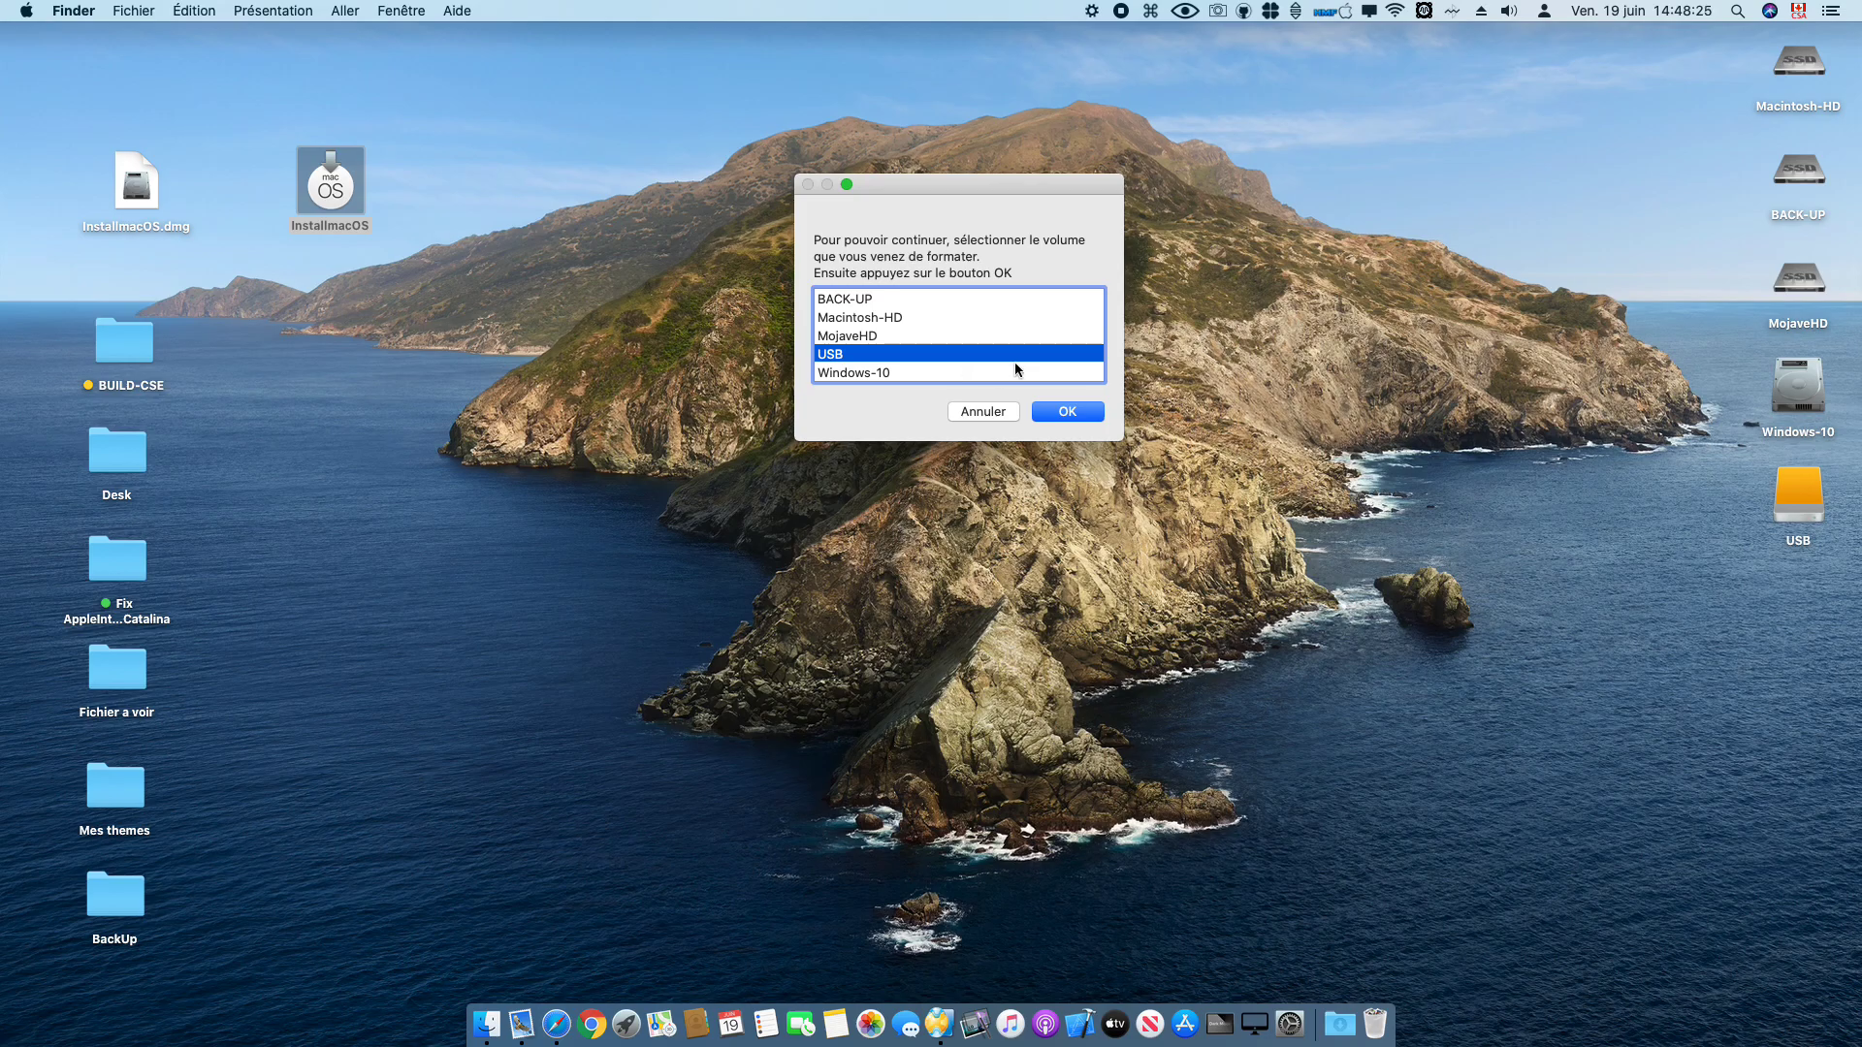
{"action": "left_click", "coordinate": [1073, 418]}
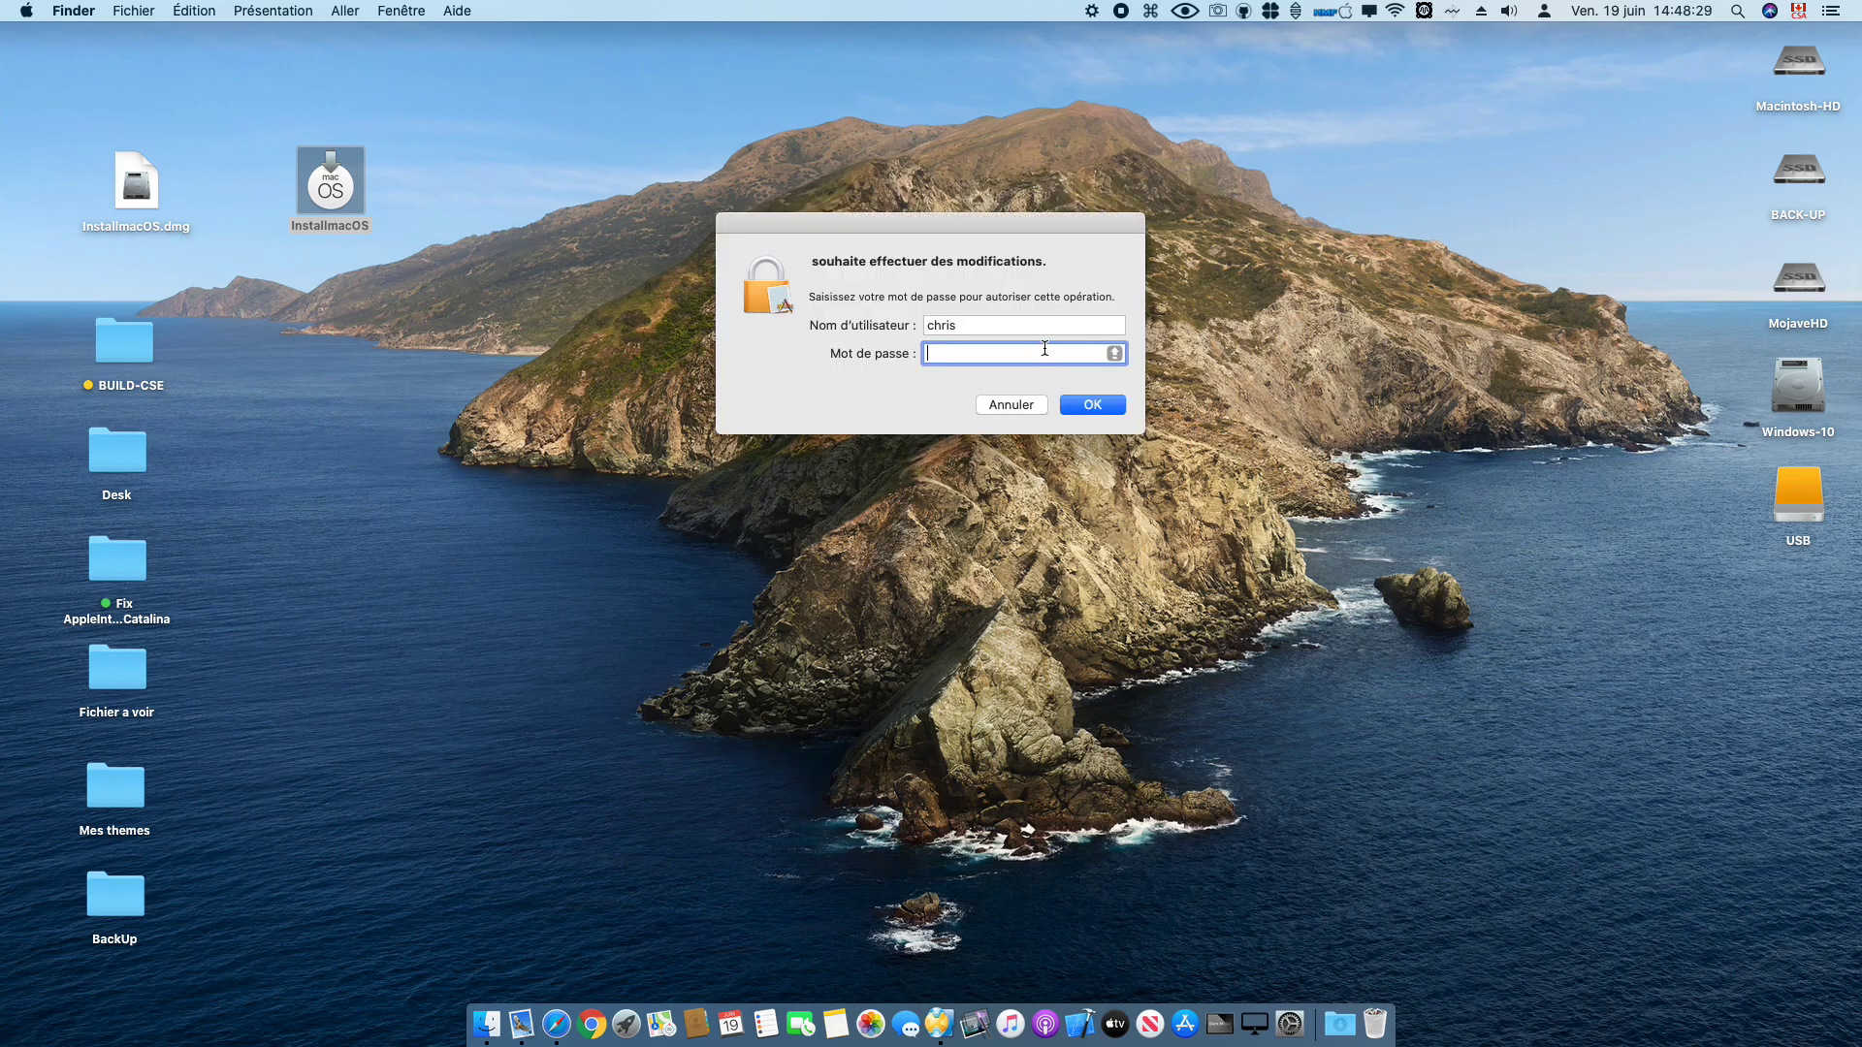
{"action": "type", "text": "******"}
{"action": "key", "text": "Return"}
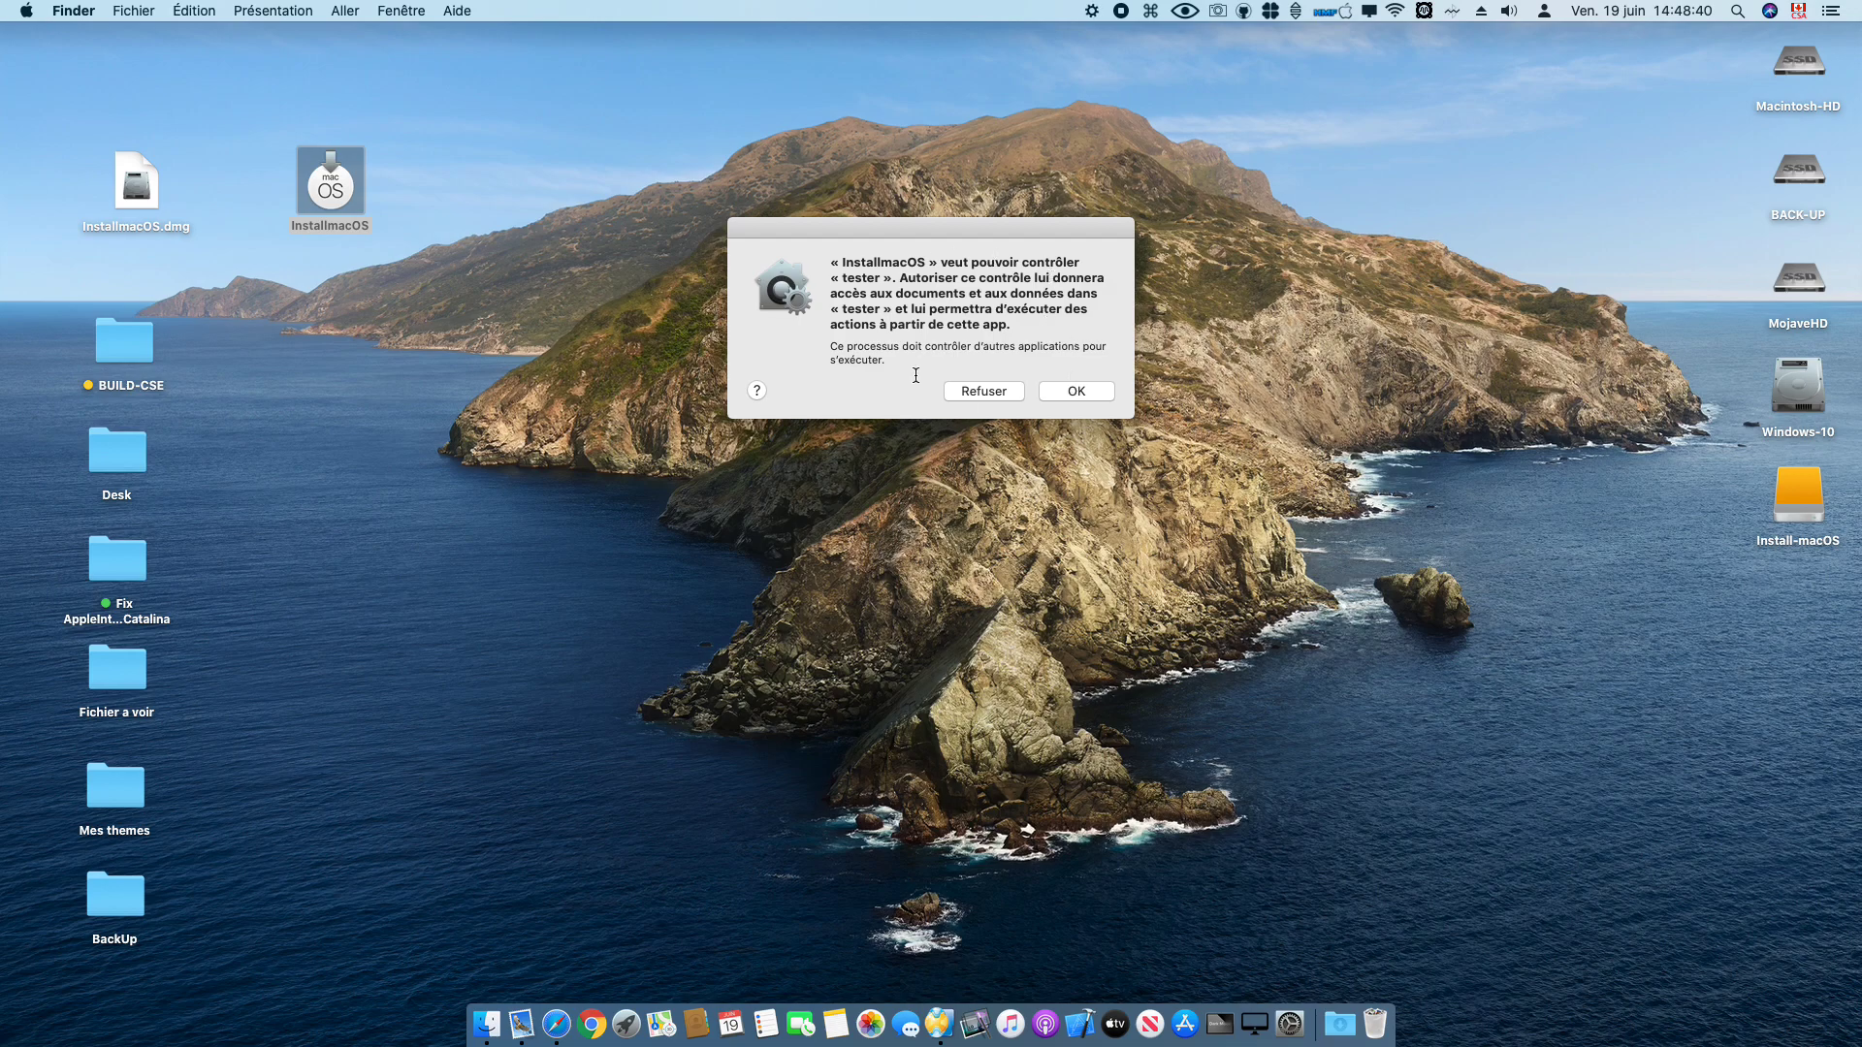
Step: Allow InstallmacOS to control « tester » and decline using macOS Base System as a Time Machine backup disk
{"action": "left_click", "coordinate": [1077, 391]}
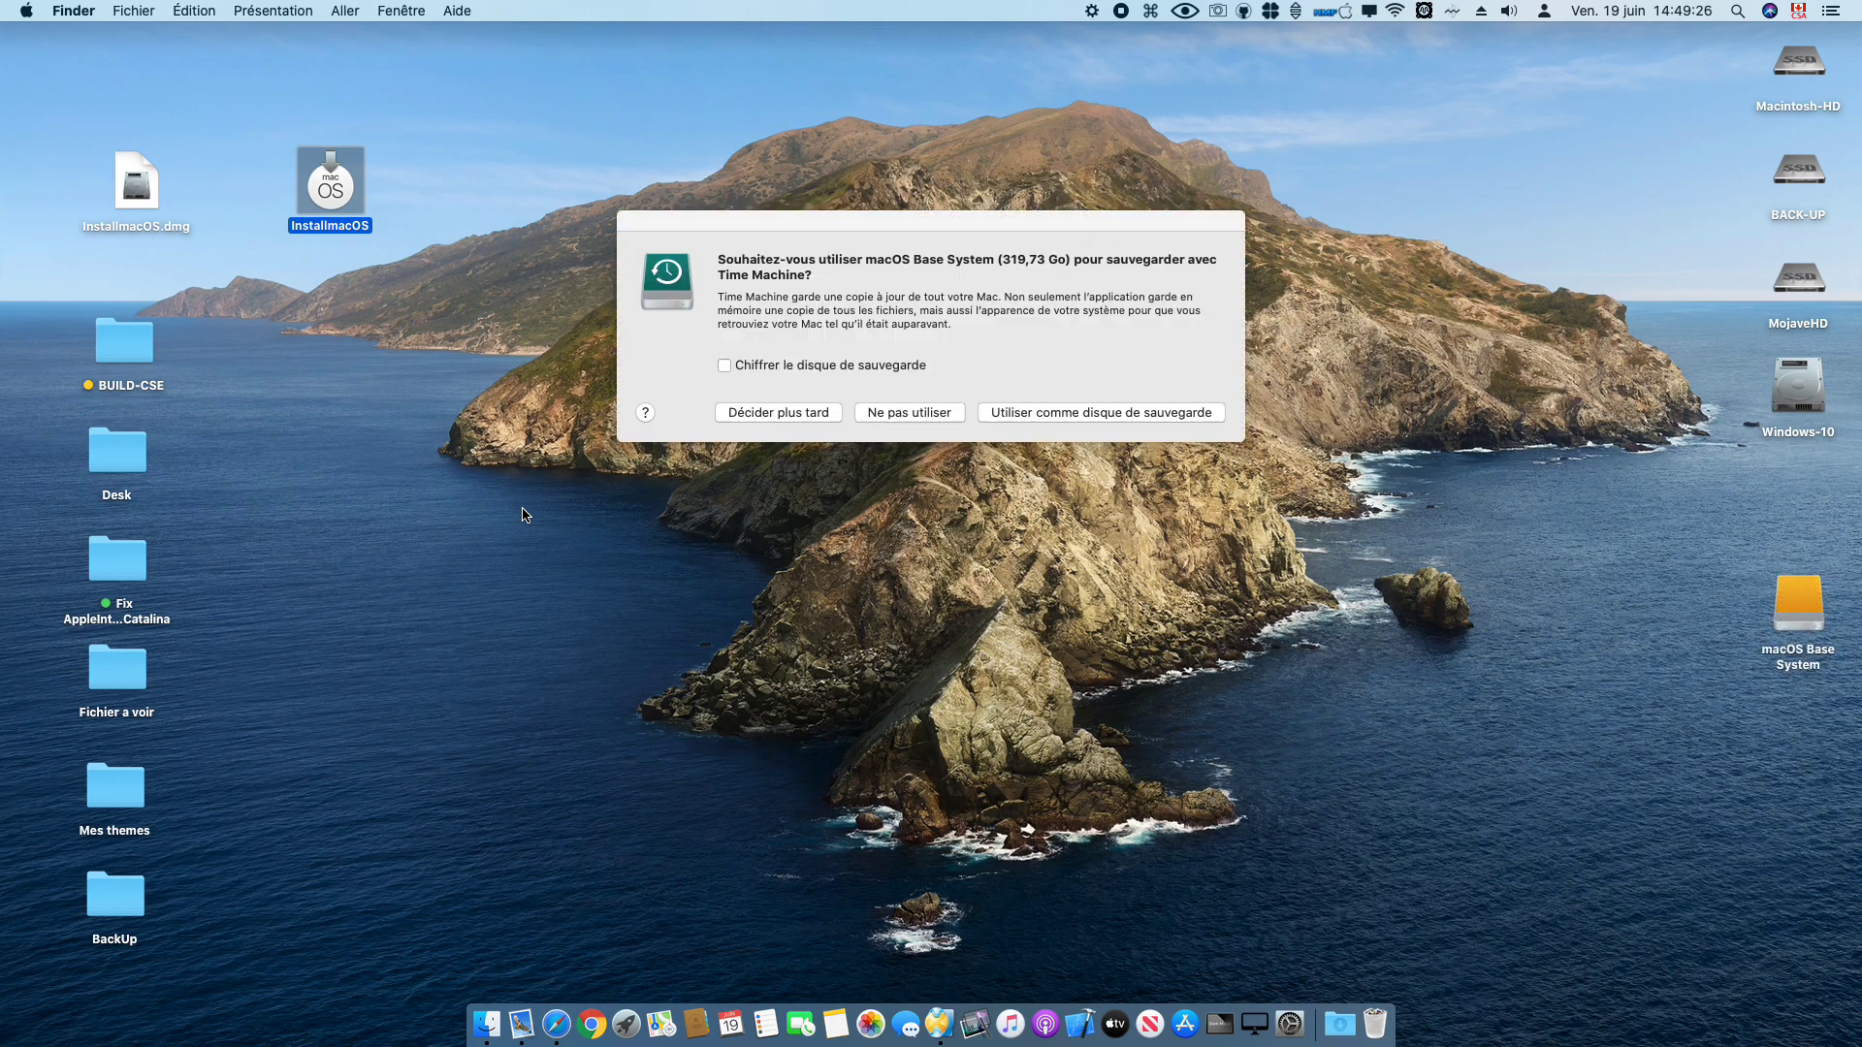
{"action": "left_click_drag", "start_coordinate": [796, 166], "coordinate": [835, 239]}
{"action": "left_click", "coordinate": [935, 409]}
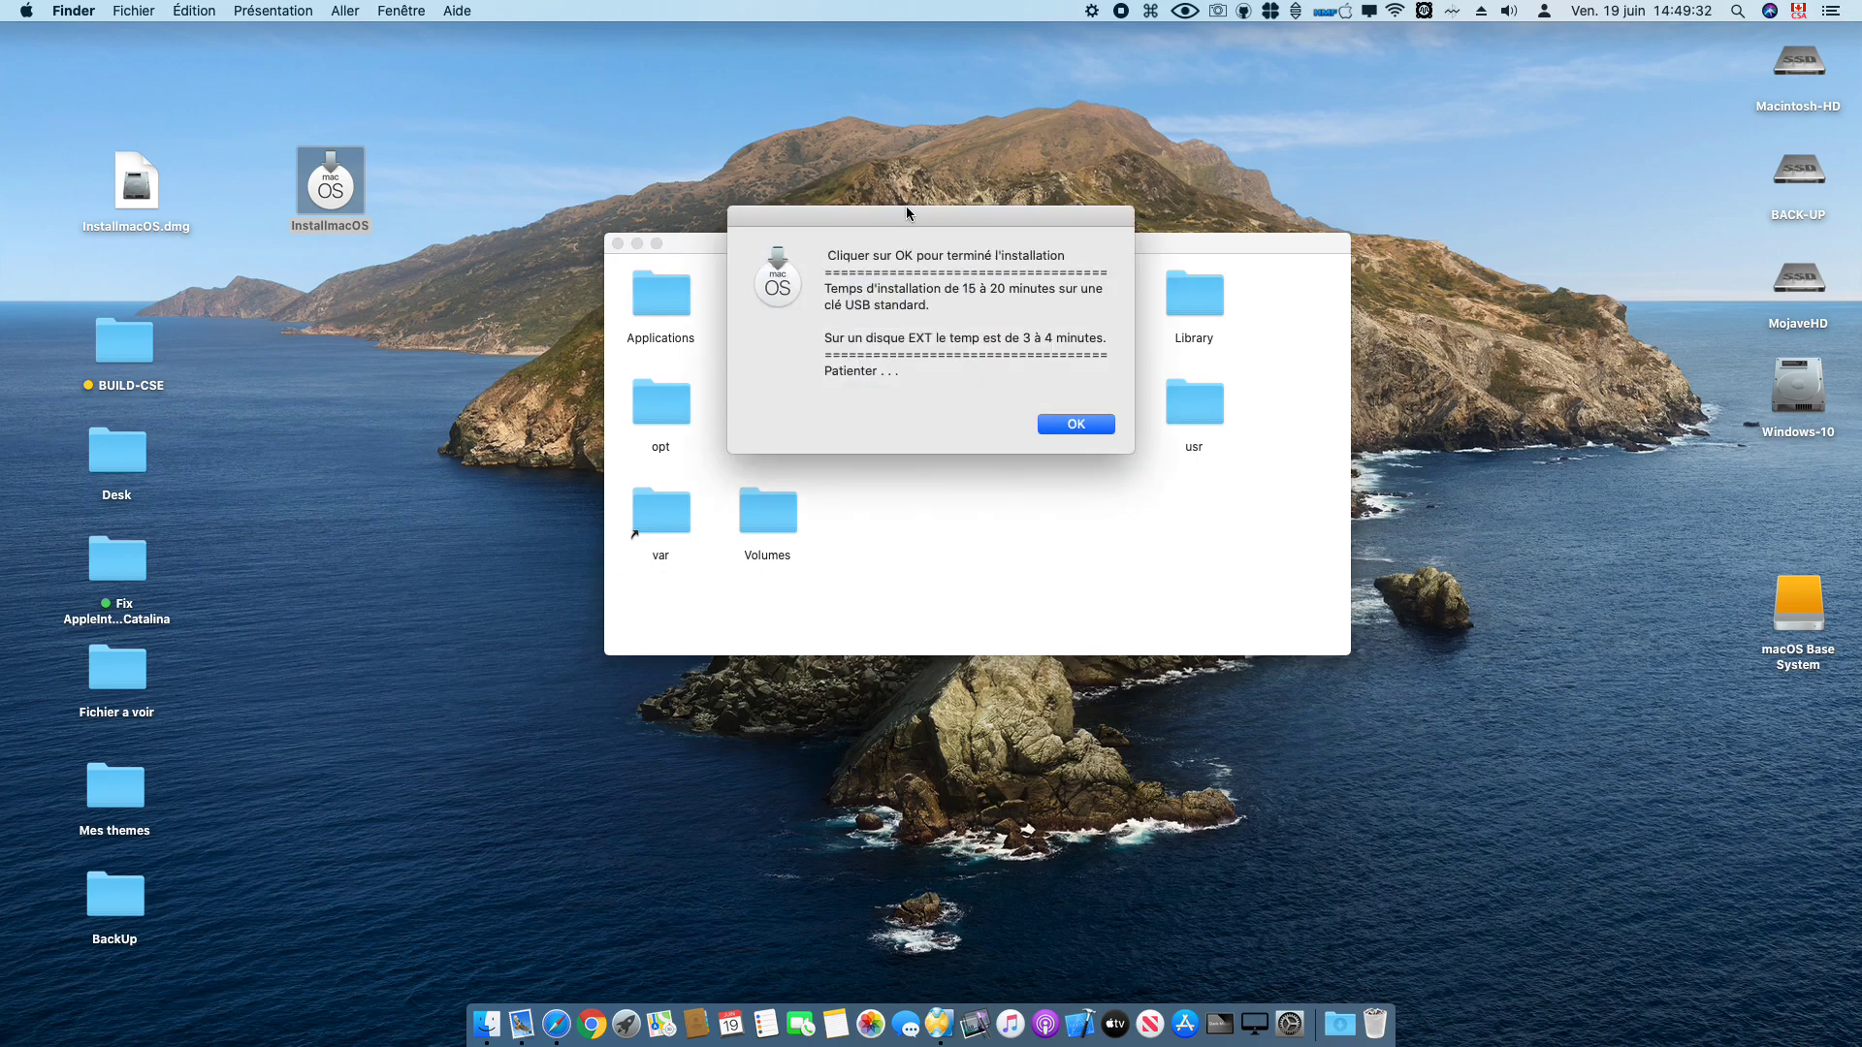
Step: Read the installation time notice and confirm it to complete the installer copy
{"action": "left_click_drag", "start_coordinate": [908, 211], "coordinate": [966, 35]}
{"action": "left_click_drag", "start_coordinate": [883, 78], "coordinate": [1071, 212]}
{"action": "left_click", "coordinate": [1022, 147]}
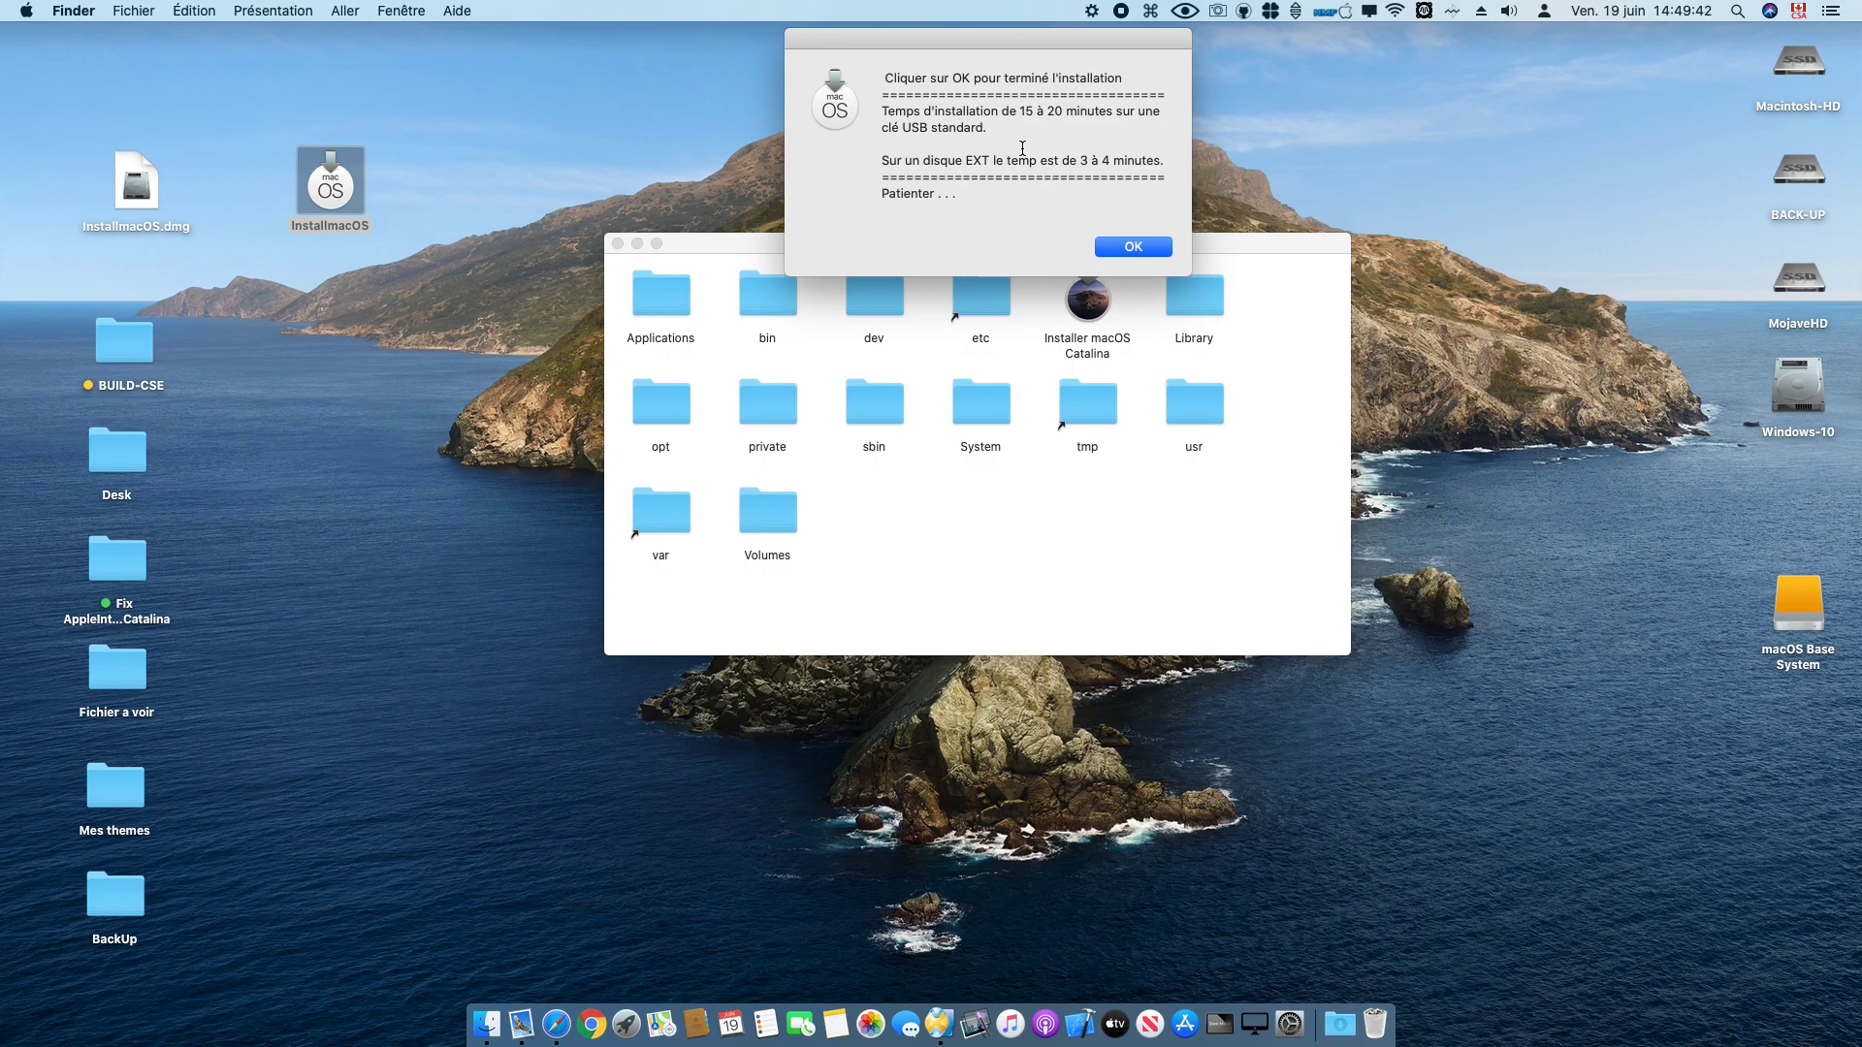
{"action": "left_click", "coordinate": [1136, 249]}
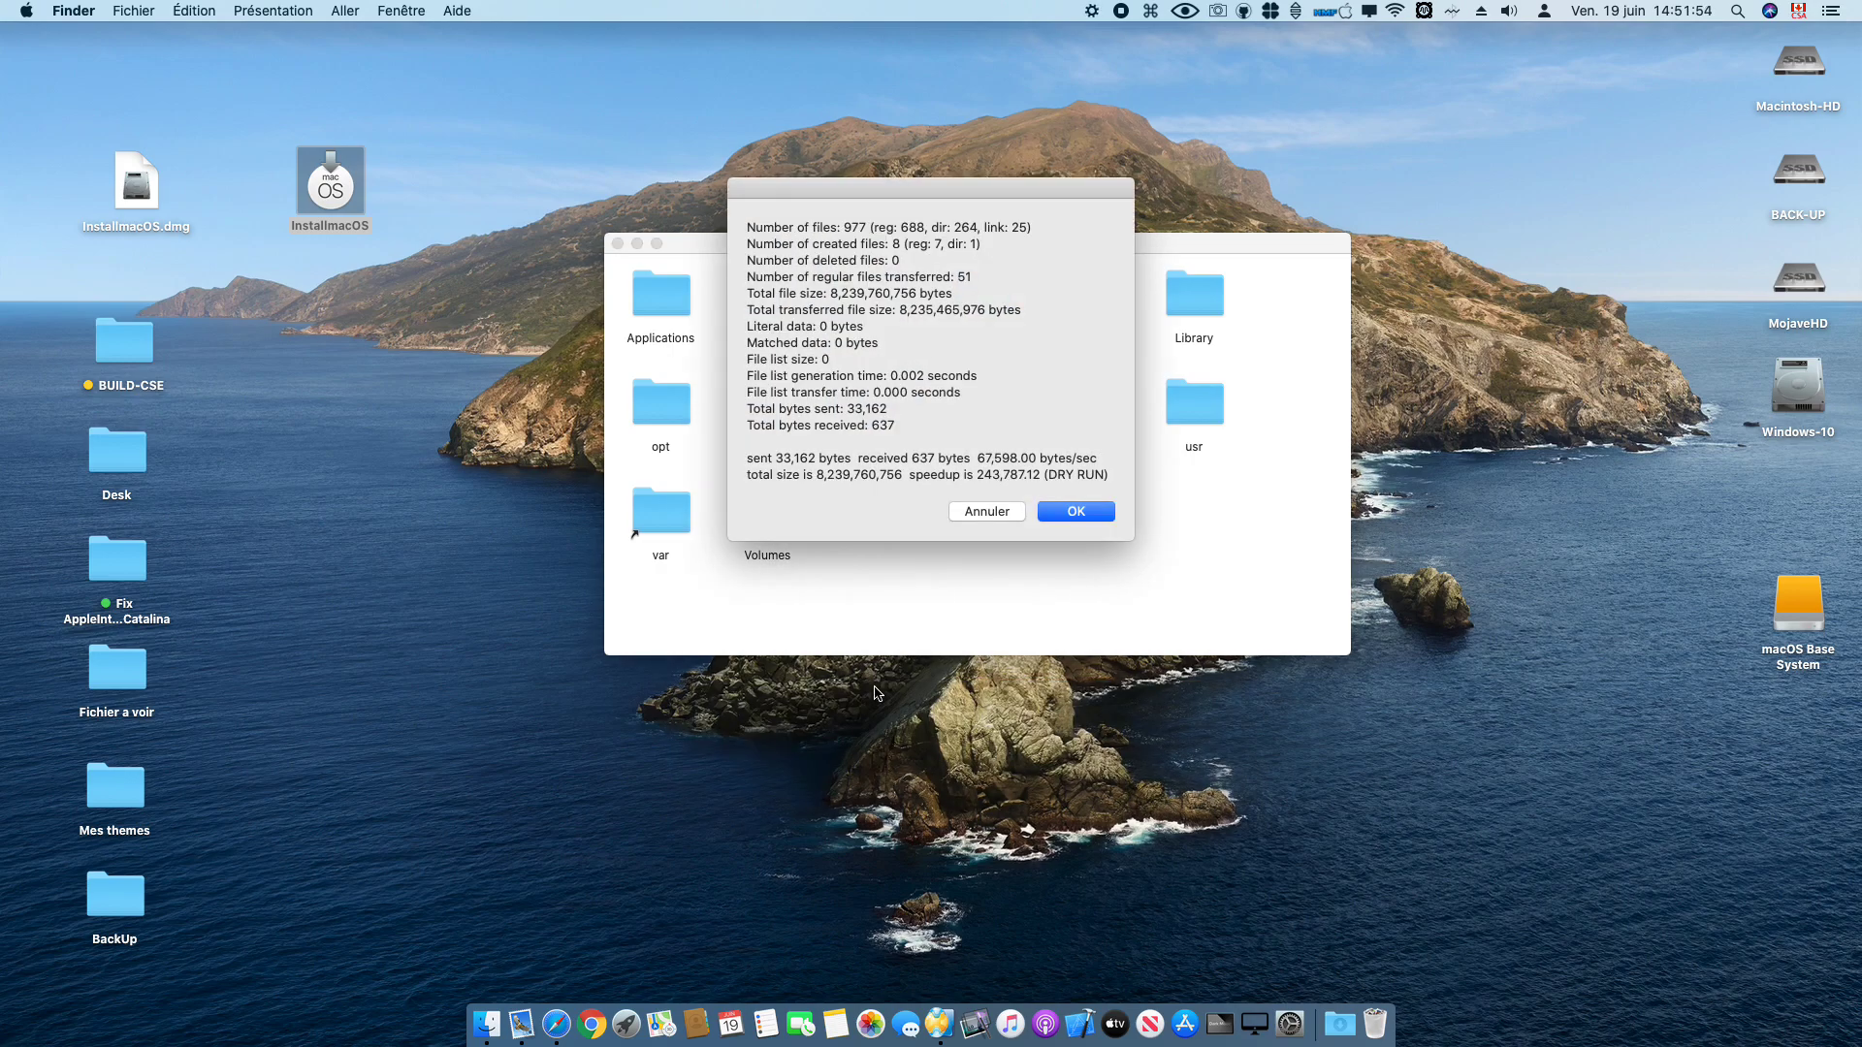
Step: Review the file transfer statistics and accept them to continue
{"action": "left_click_drag", "start_coordinate": [747, 225], "coordinate": [1121, 482]}
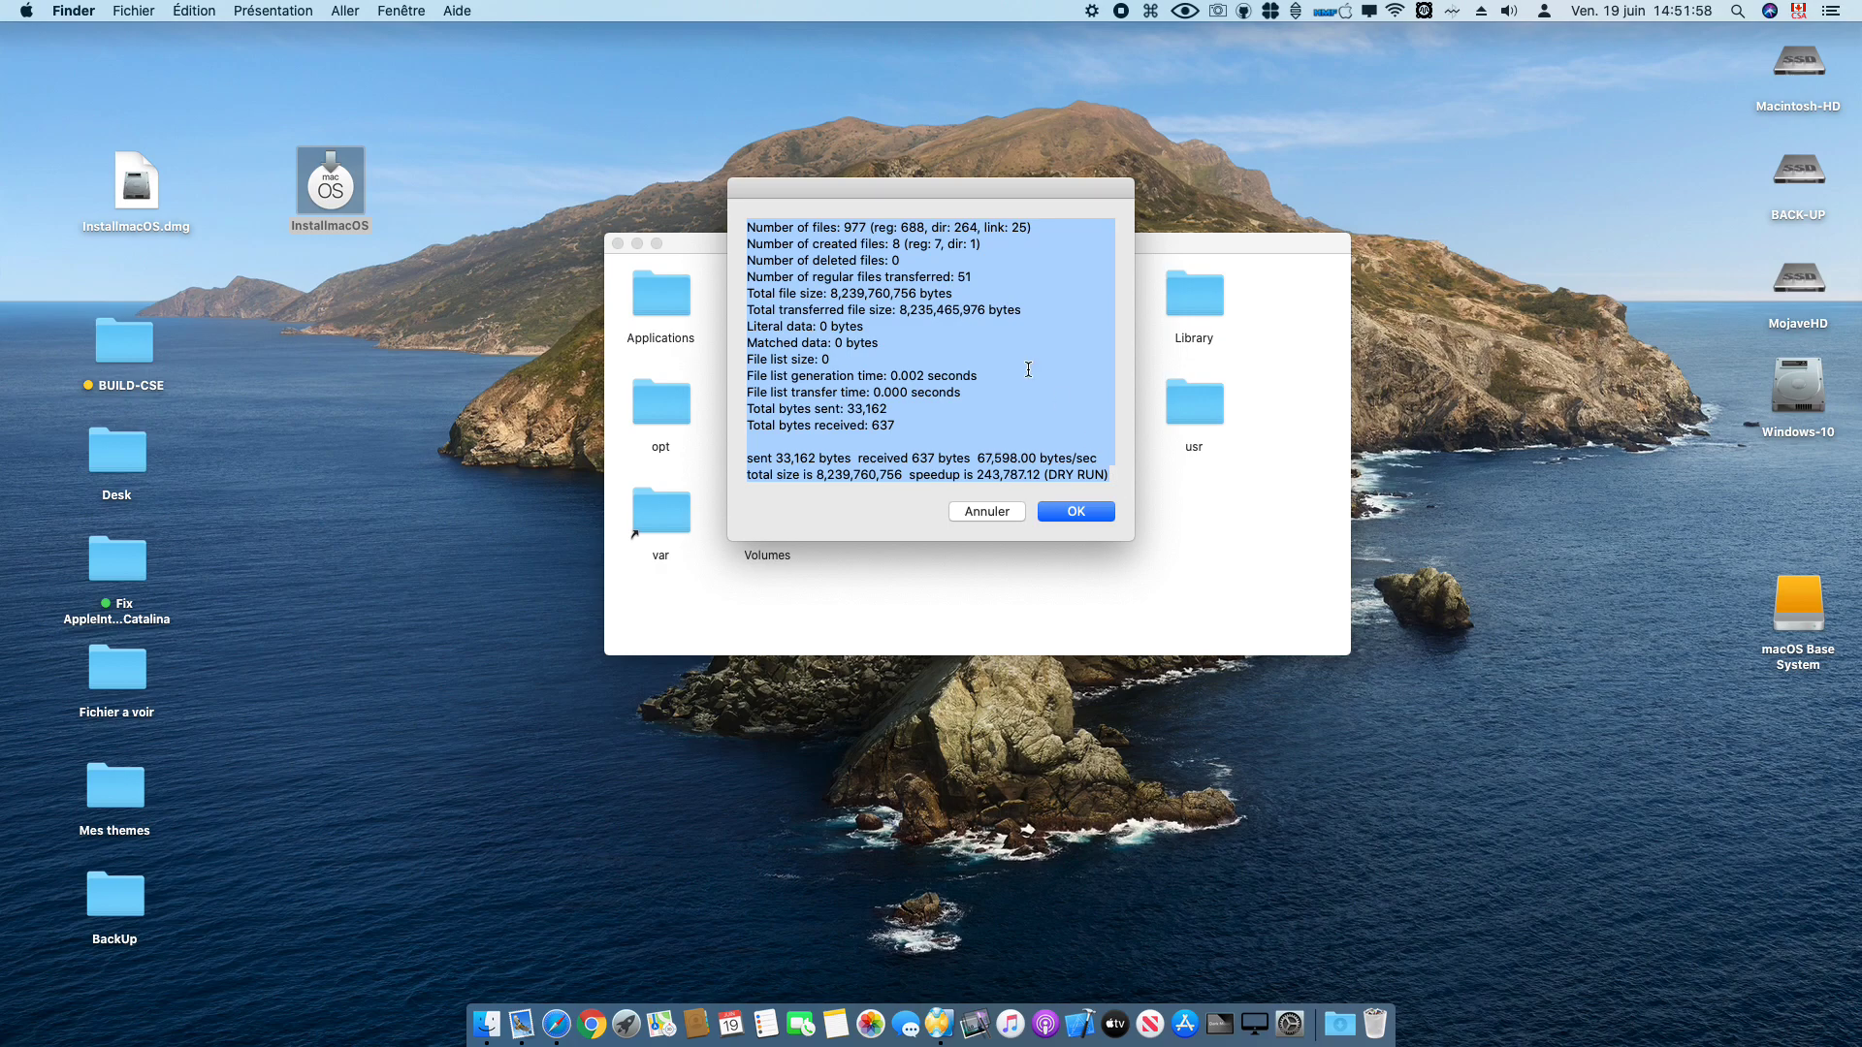
{"action": "left_click", "coordinate": [1028, 370]}
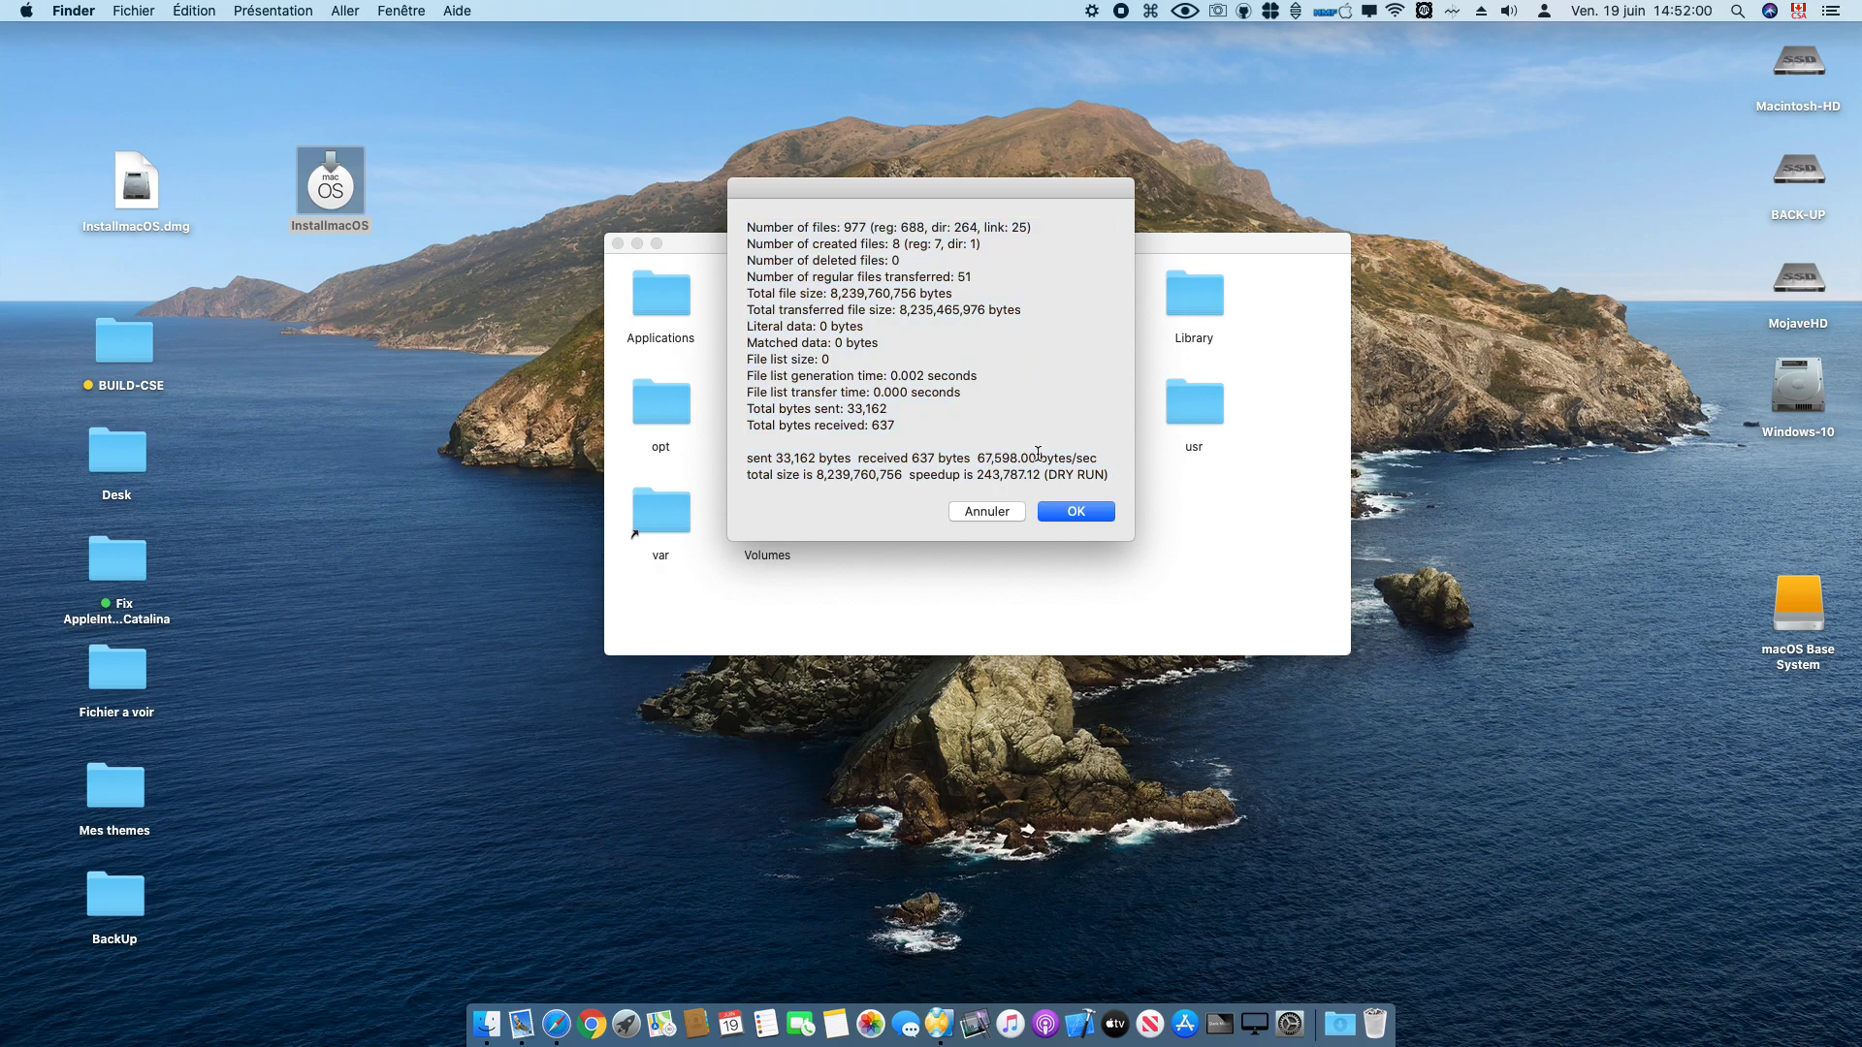
{"action": "left_click", "coordinate": [1081, 519]}
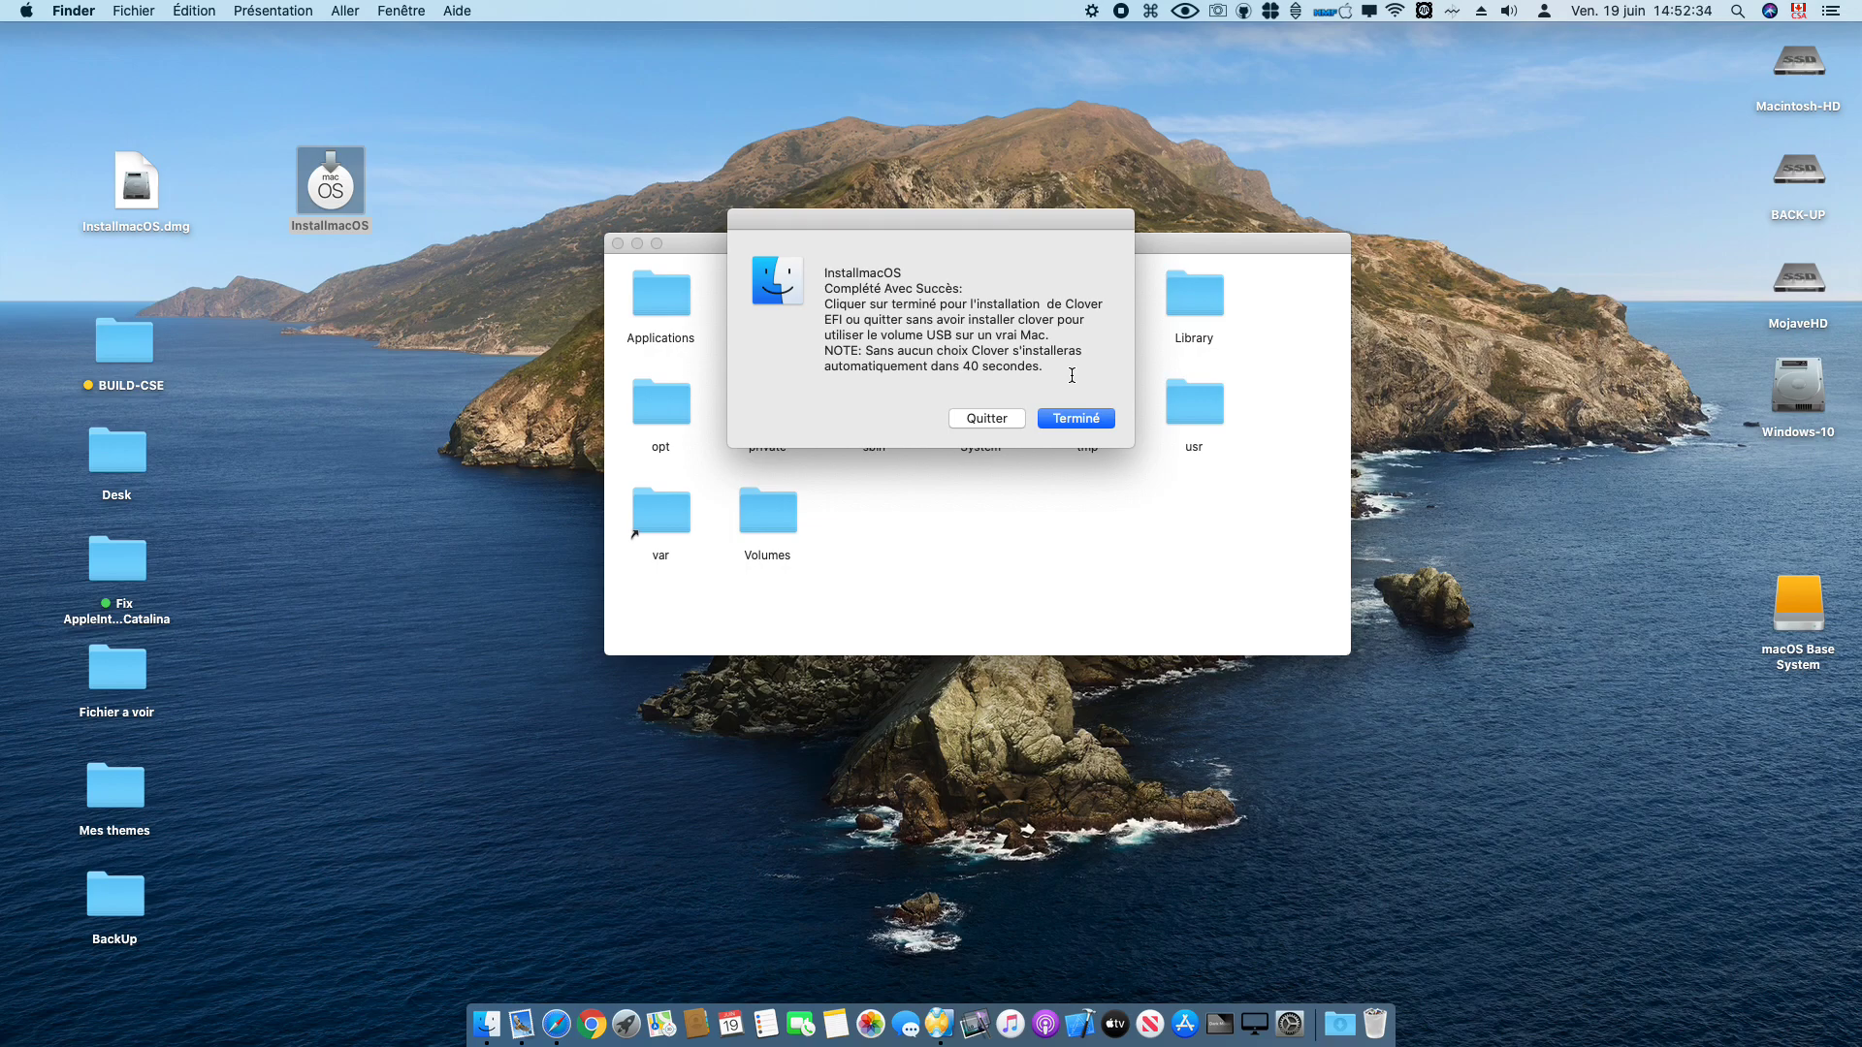
Step: Proceed with the Clover EFI installation, then close the macOS Base System window
{"action": "left_click_drag", "start_coordinate": [1071, 233], "coordinate": [1097, 85]}
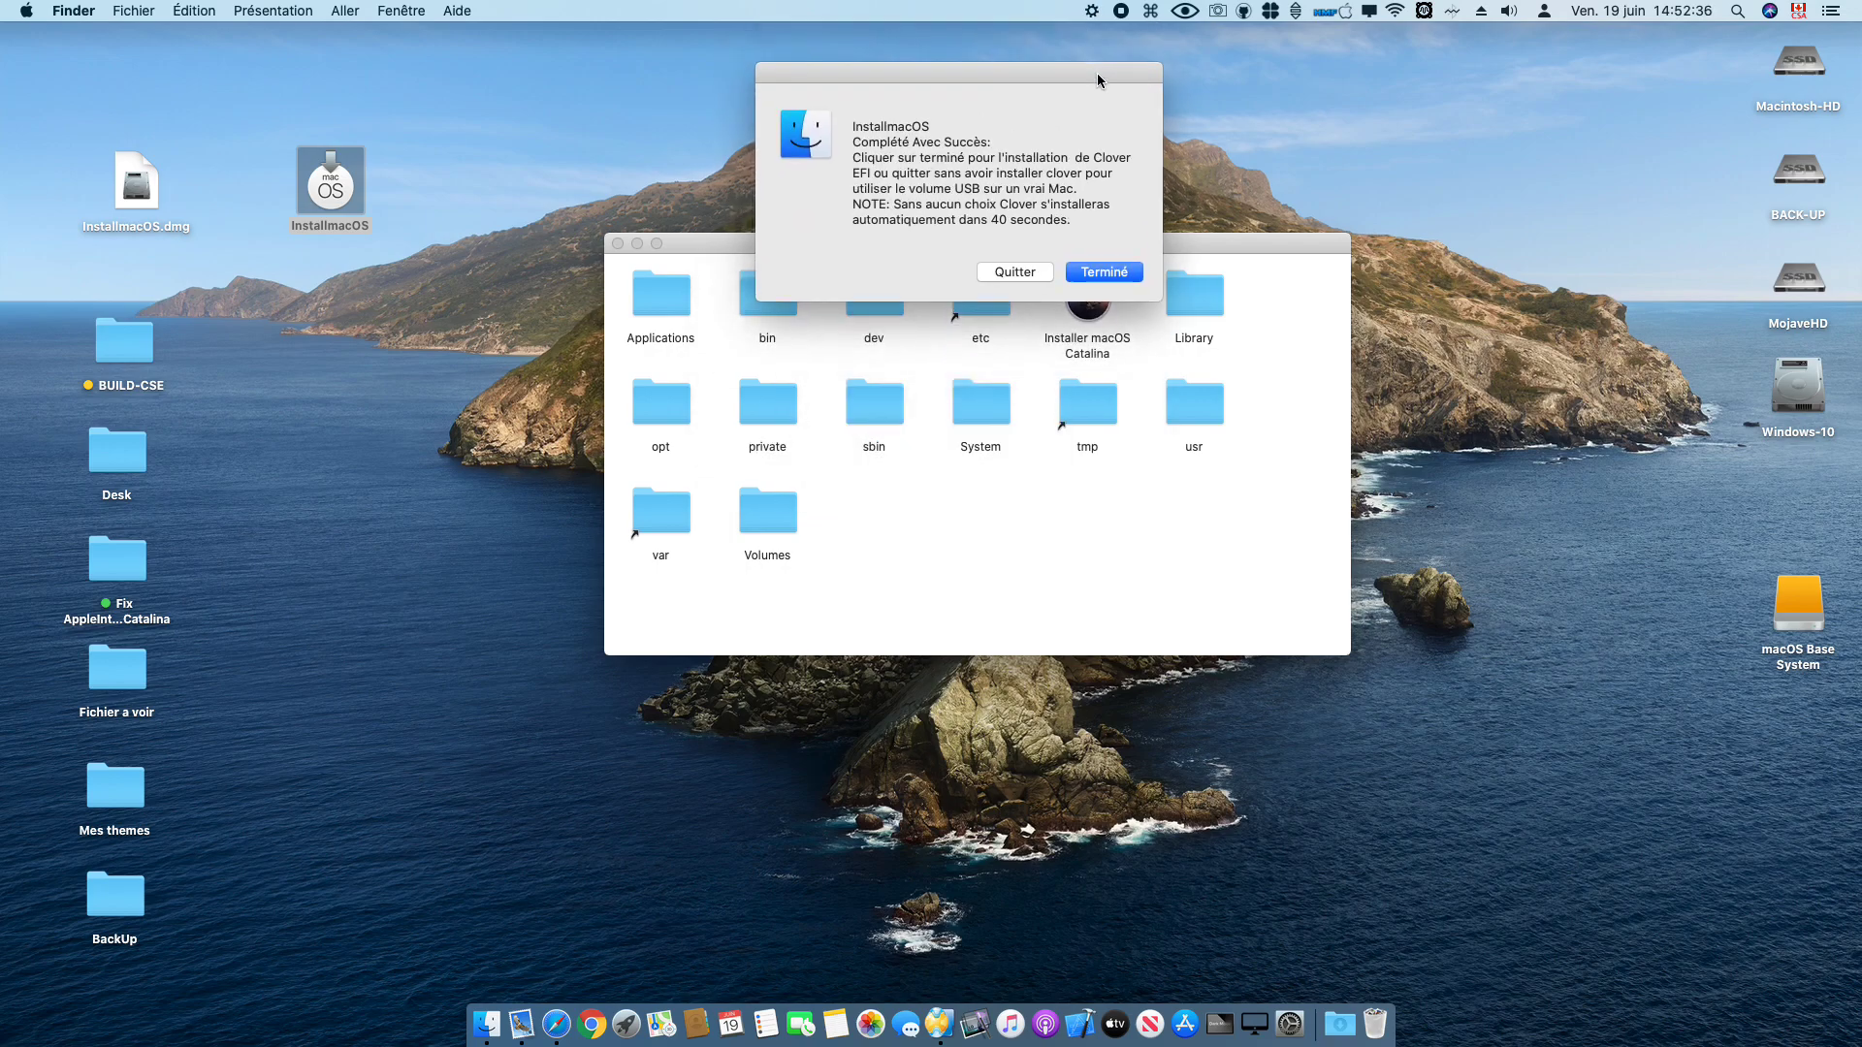
{"action": "left_click", "coordinate": [1105, 274]}
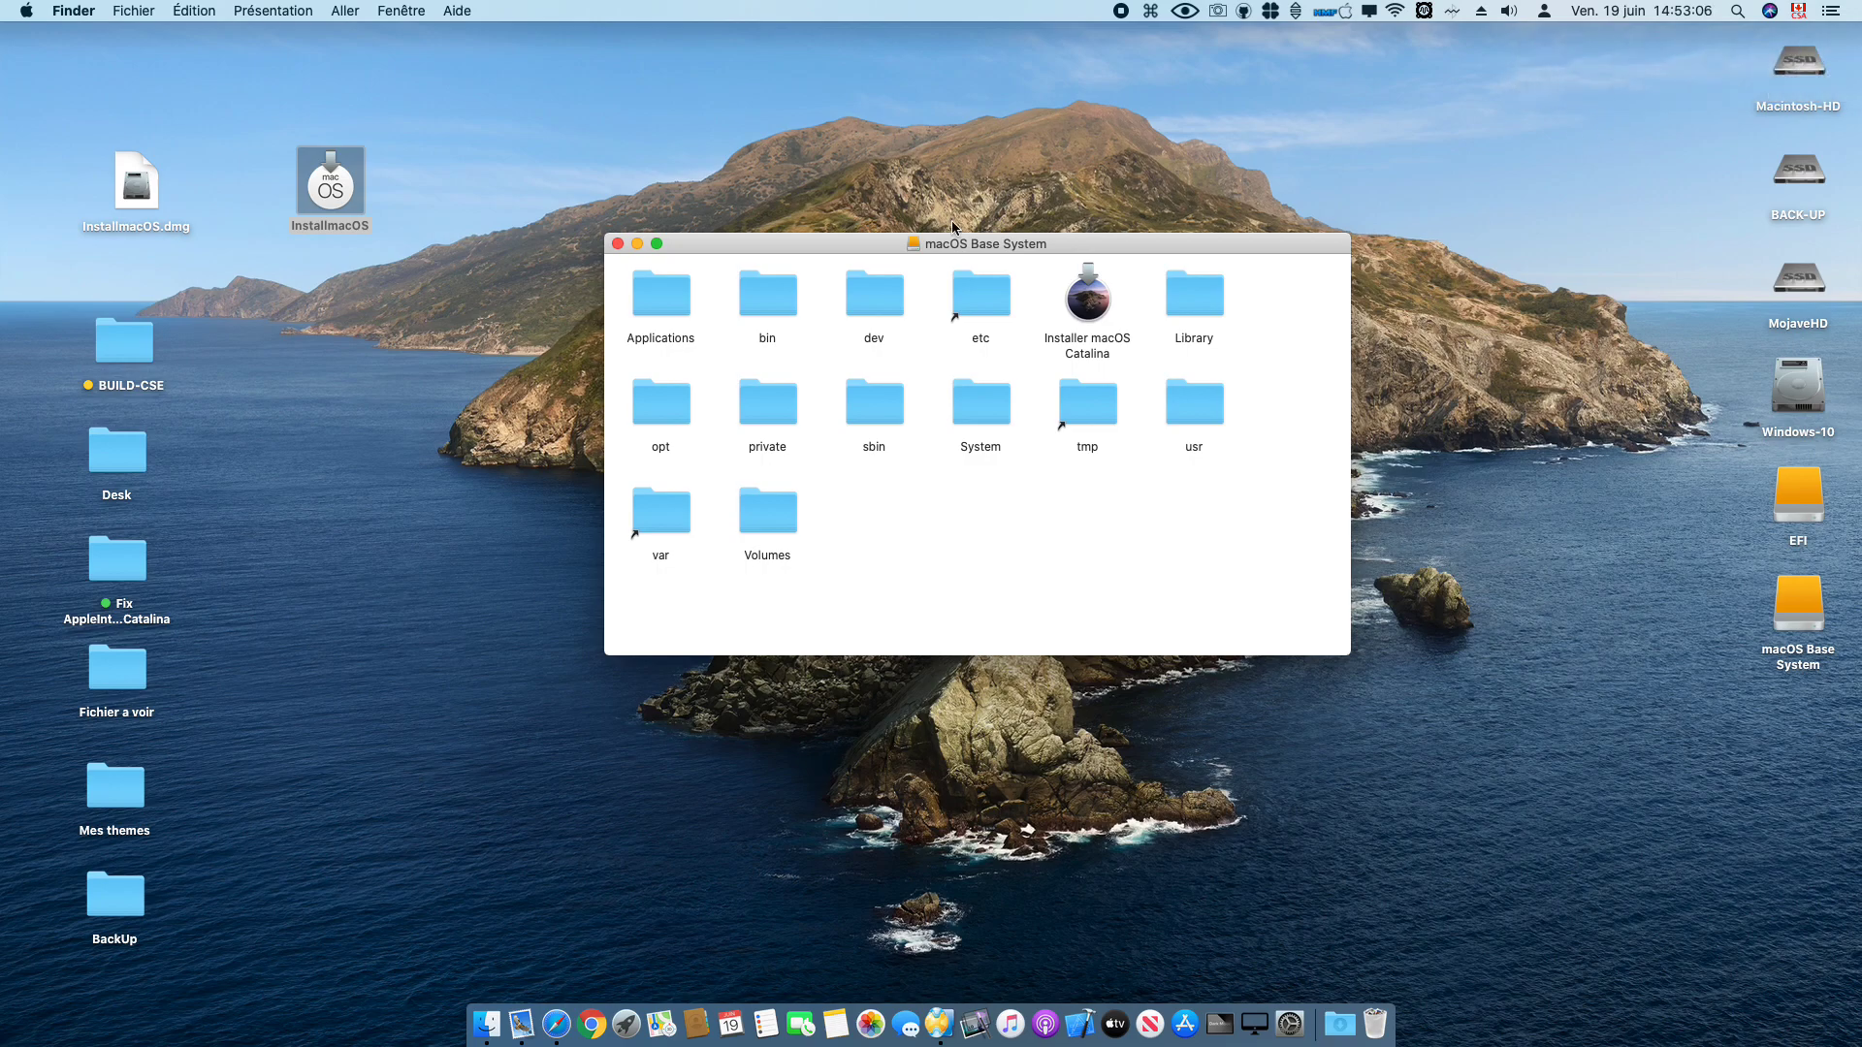
{"action": "left_click_drag", "start_coordinate": [838, 240], "coordinate": [887, 177]}
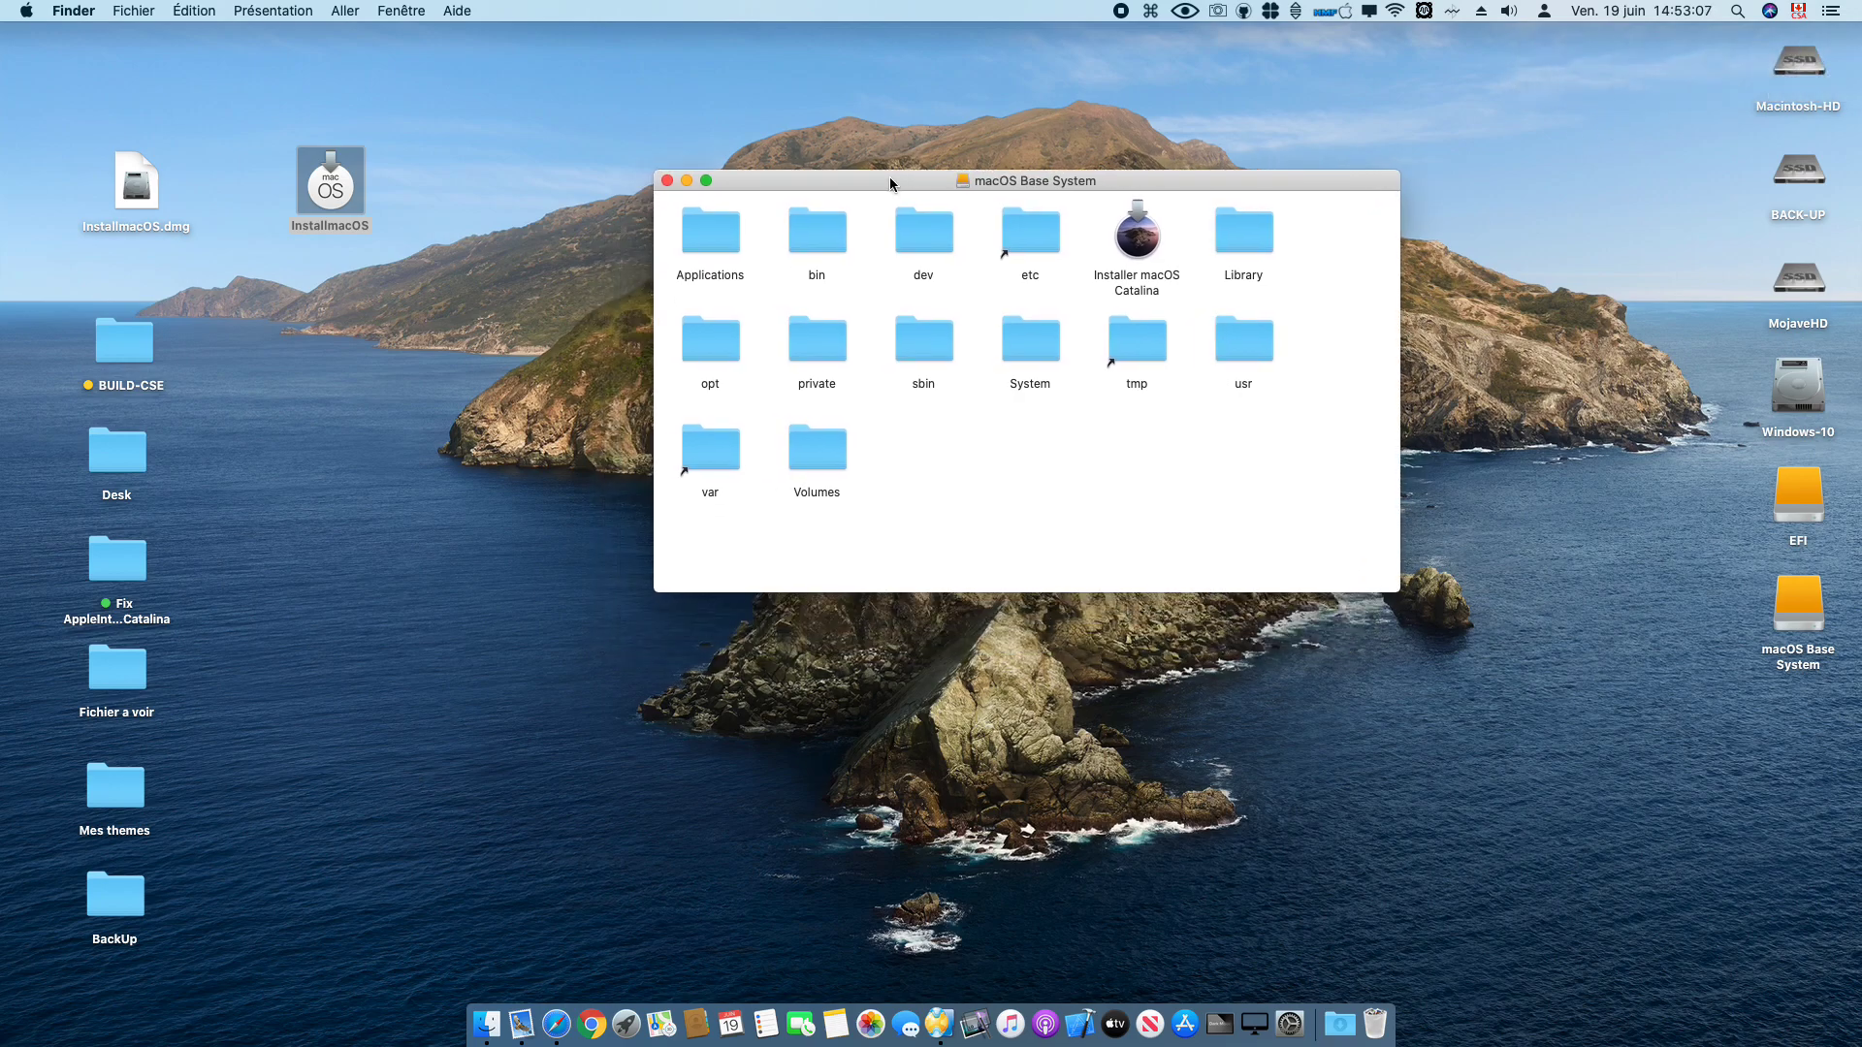
{"action": "left_click", "coordinate": [667, 181]}
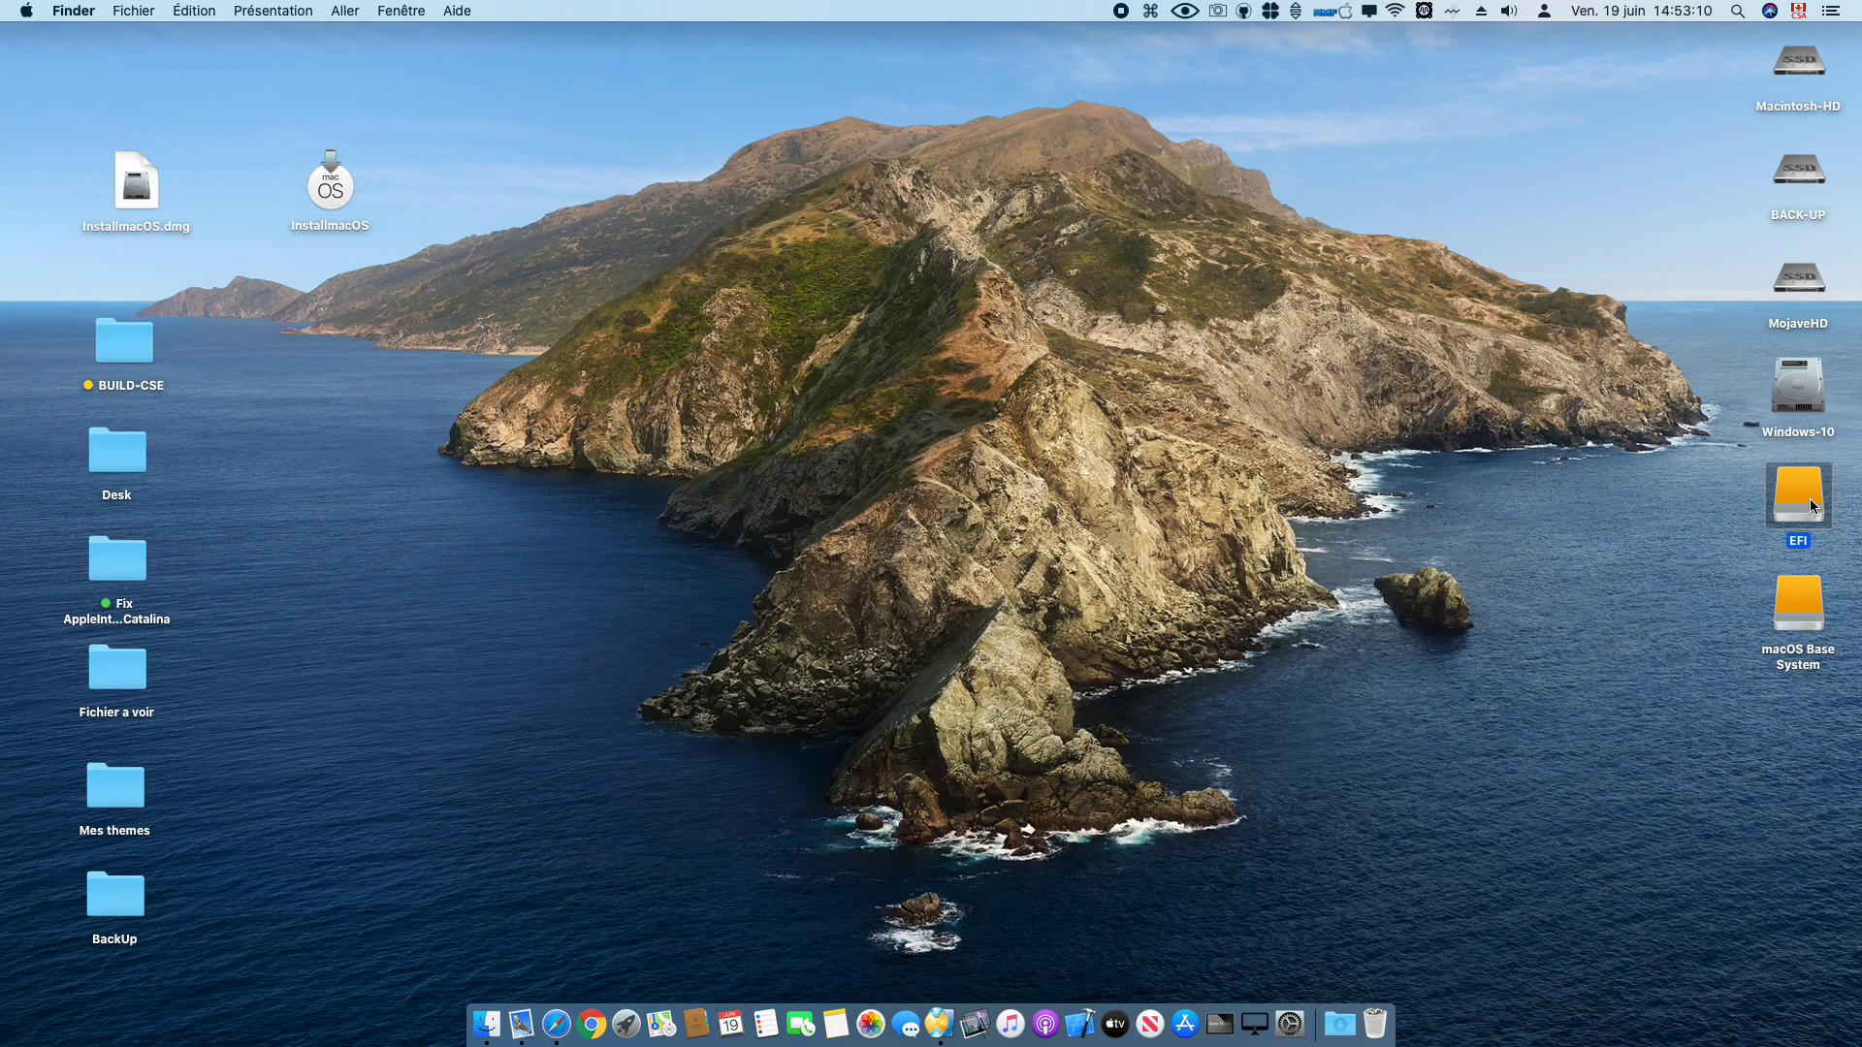
Step: Open the EFI folder on the EFI volume, view Clover_Install_Log.txt and close the log
{"action": "double_click", "coordinate": [1810, 499]}
{"action": "left_click", "coordinate": [875, 252]}
{"action": "double_click", "coordinate": [875, 252]}
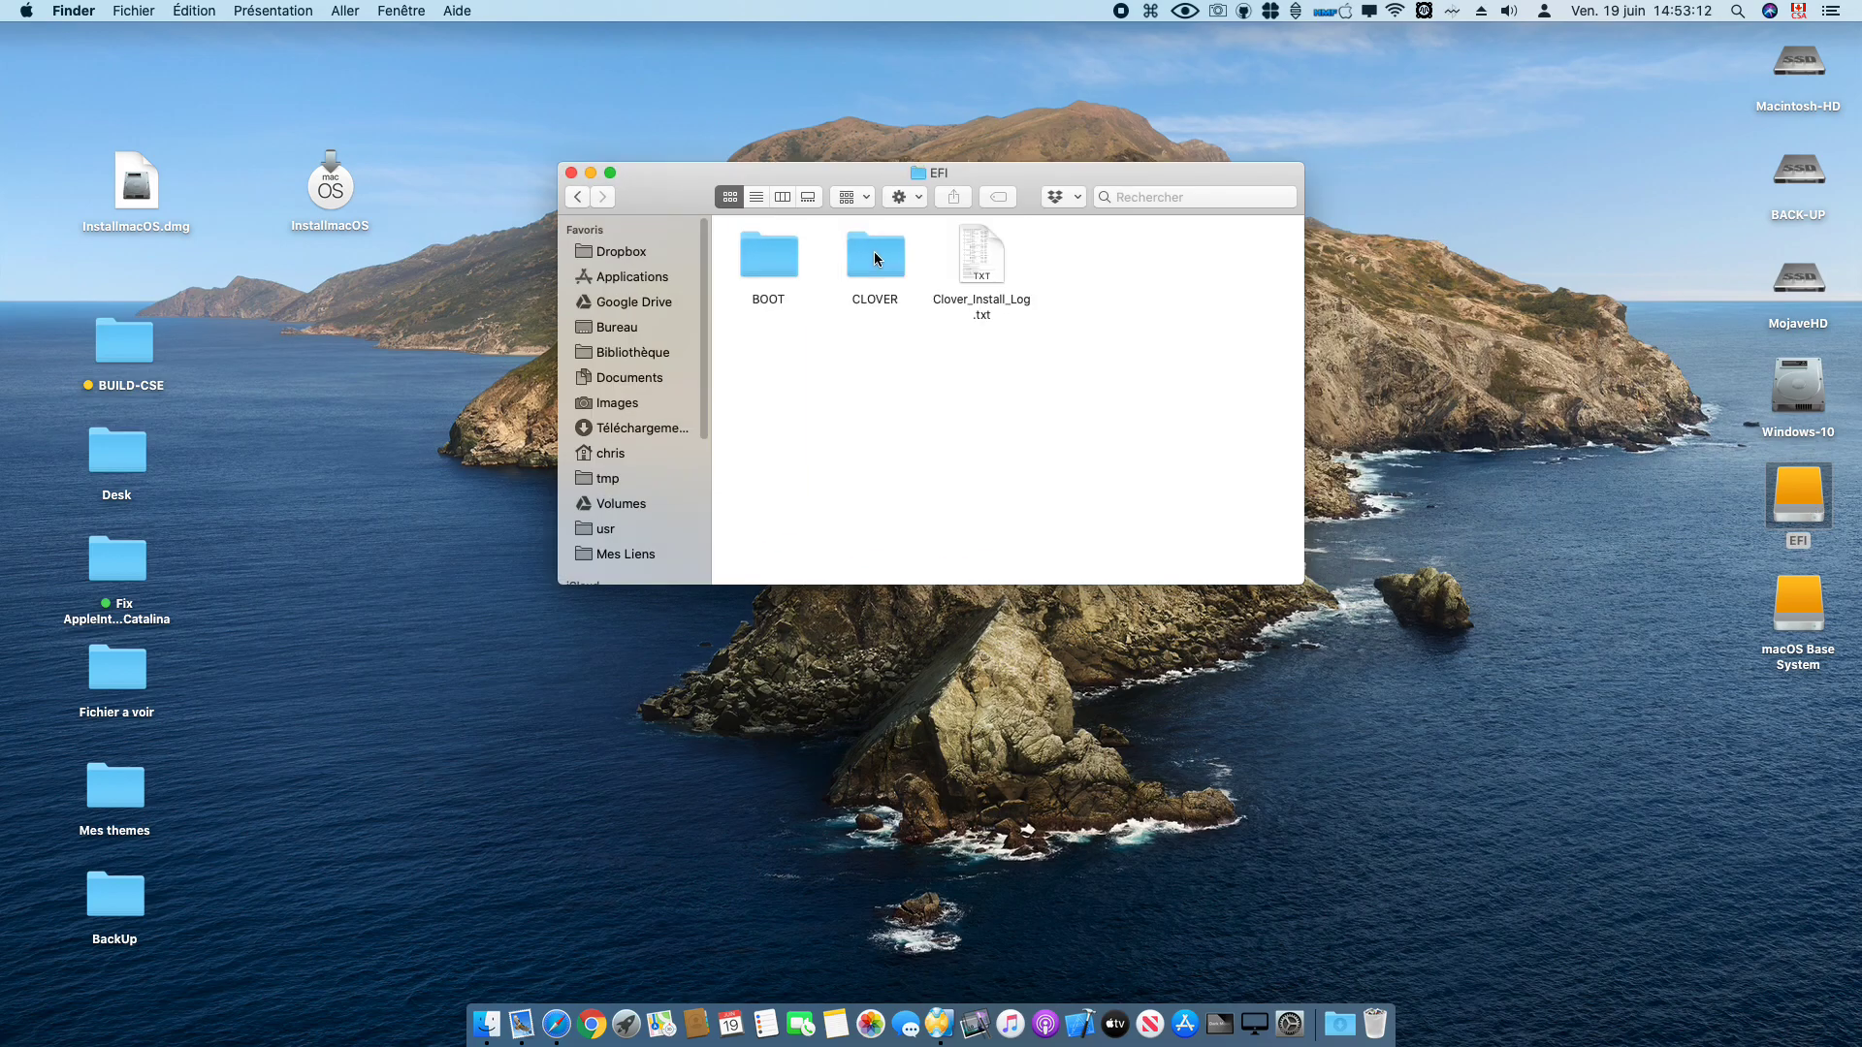
{"action": "double_click", "coordinate": [1003, 259]}
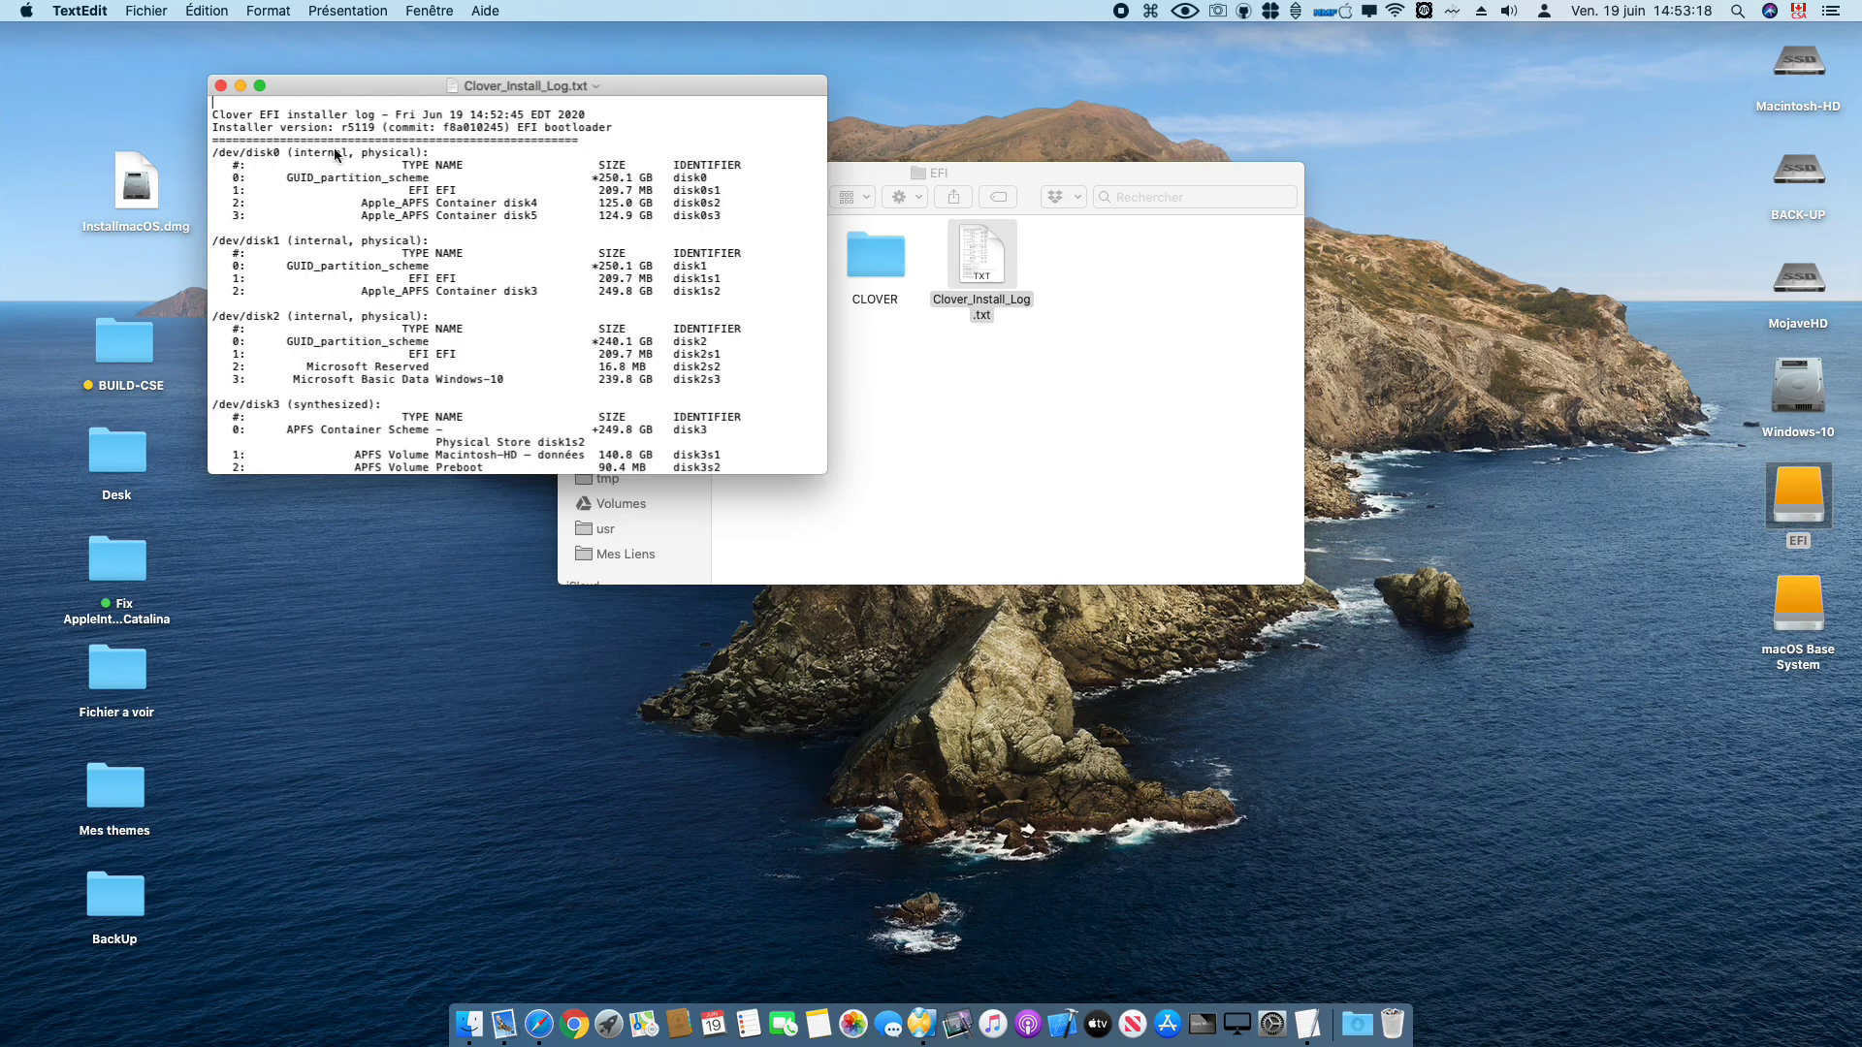
{"action": "left_click", "coordinate": [216, 84]}
{"action": "left_click", "coordinate": [849, 296]}
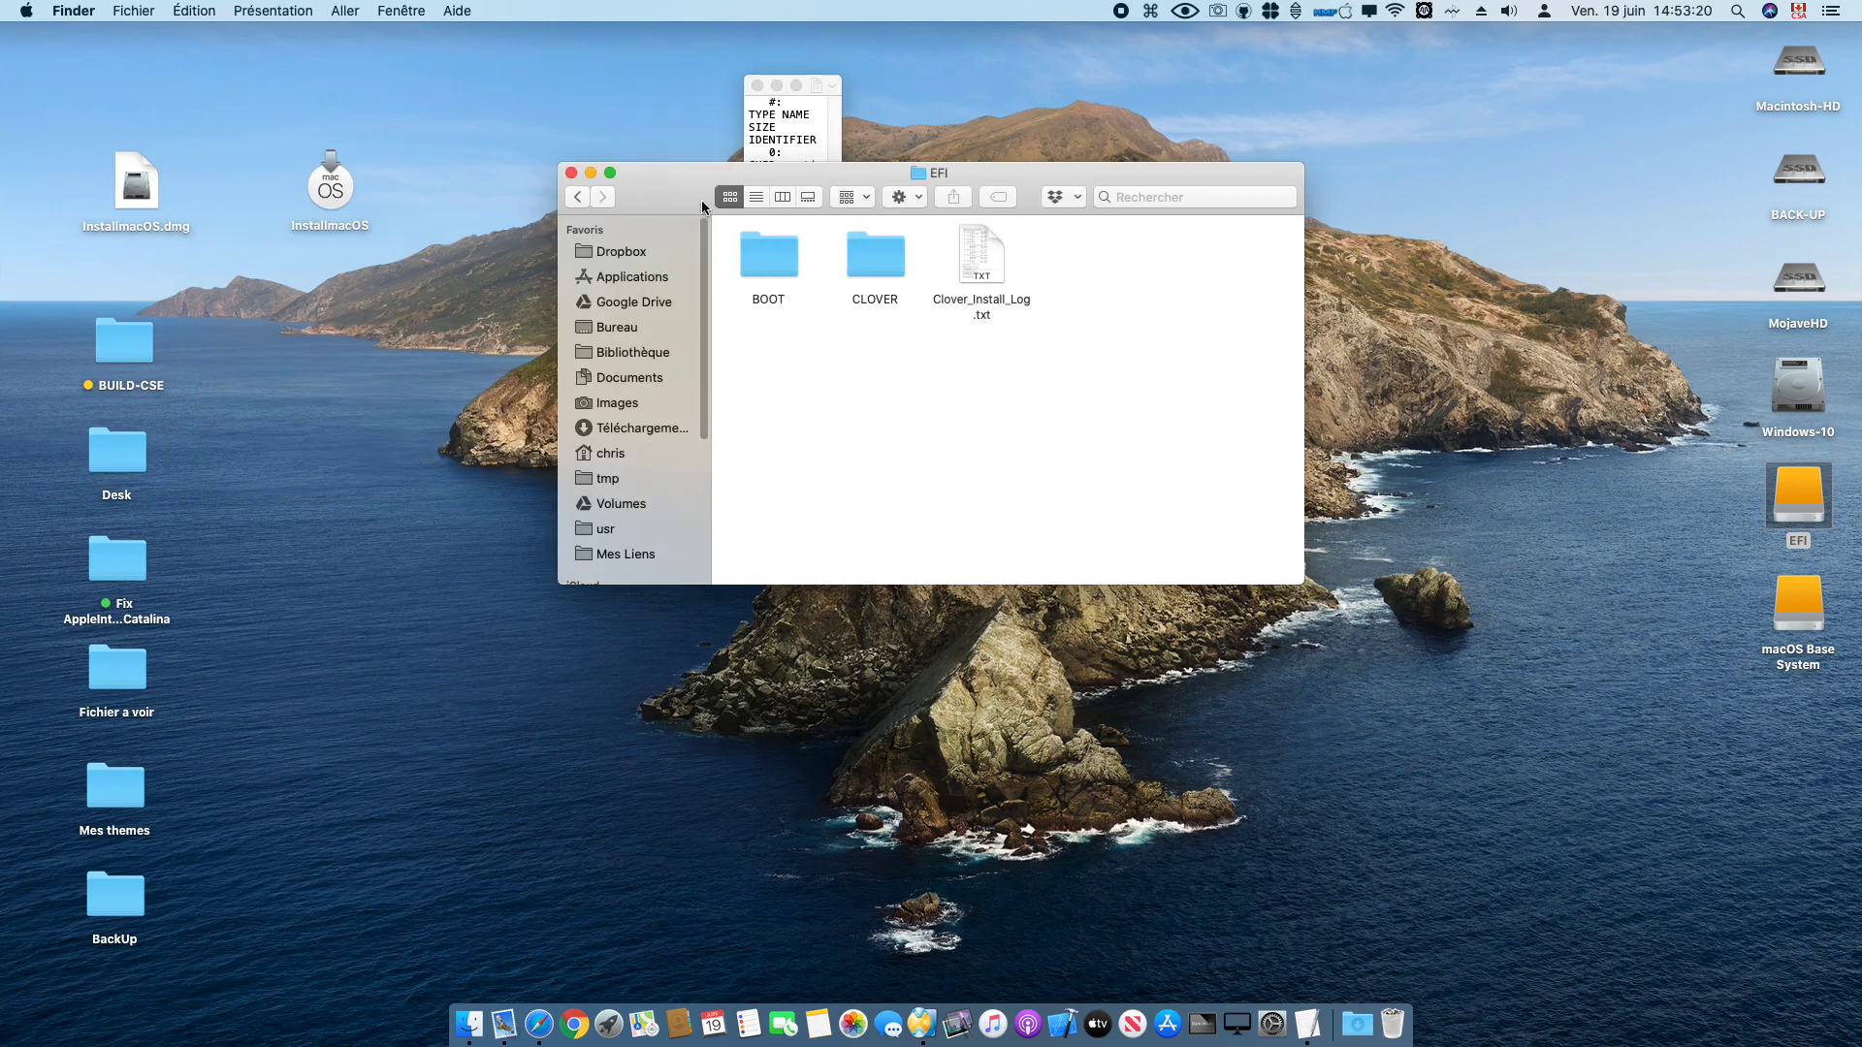
{"action": "left_click", "coordinate": [758, 86]}
Step: Browse to the Other folder inside CLOVER's kexts folder and examine the kexts it contains
{"action": "double_click", "coordinate": [886, 285]}
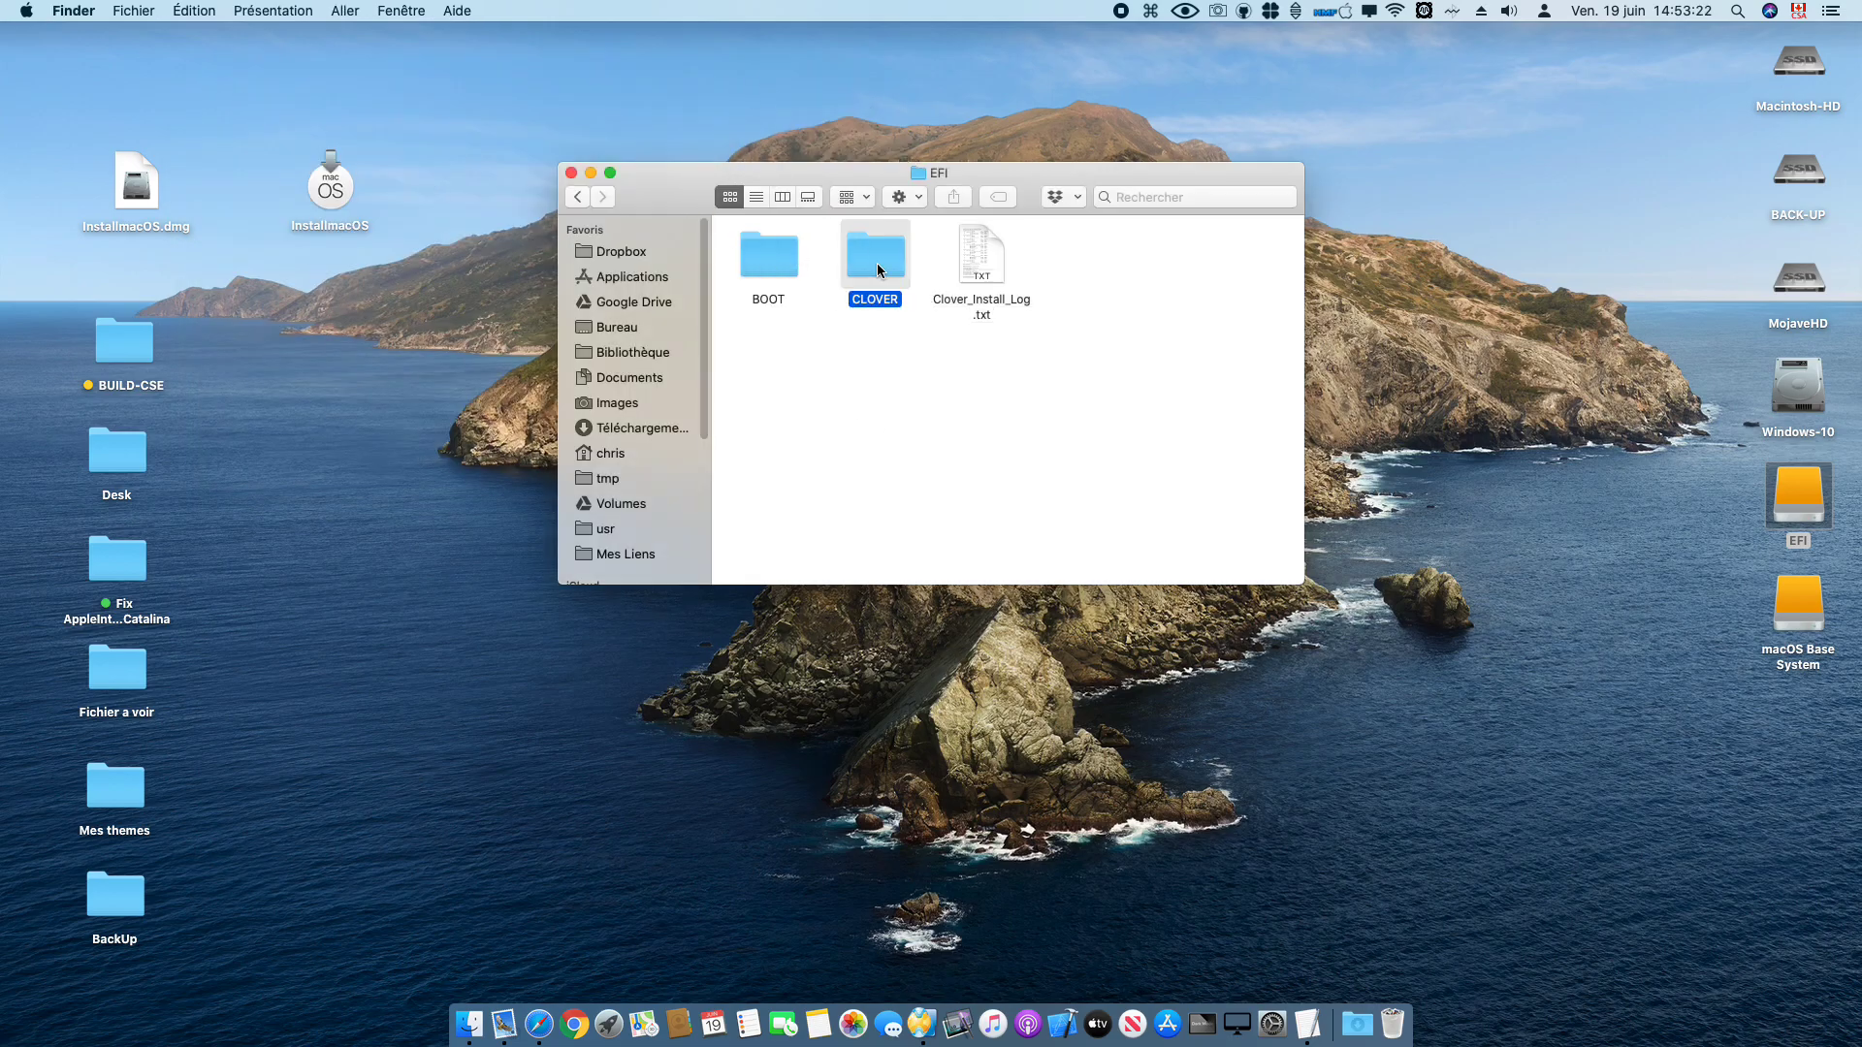
{"action": "double_click", "coordinate": [974, 365]}
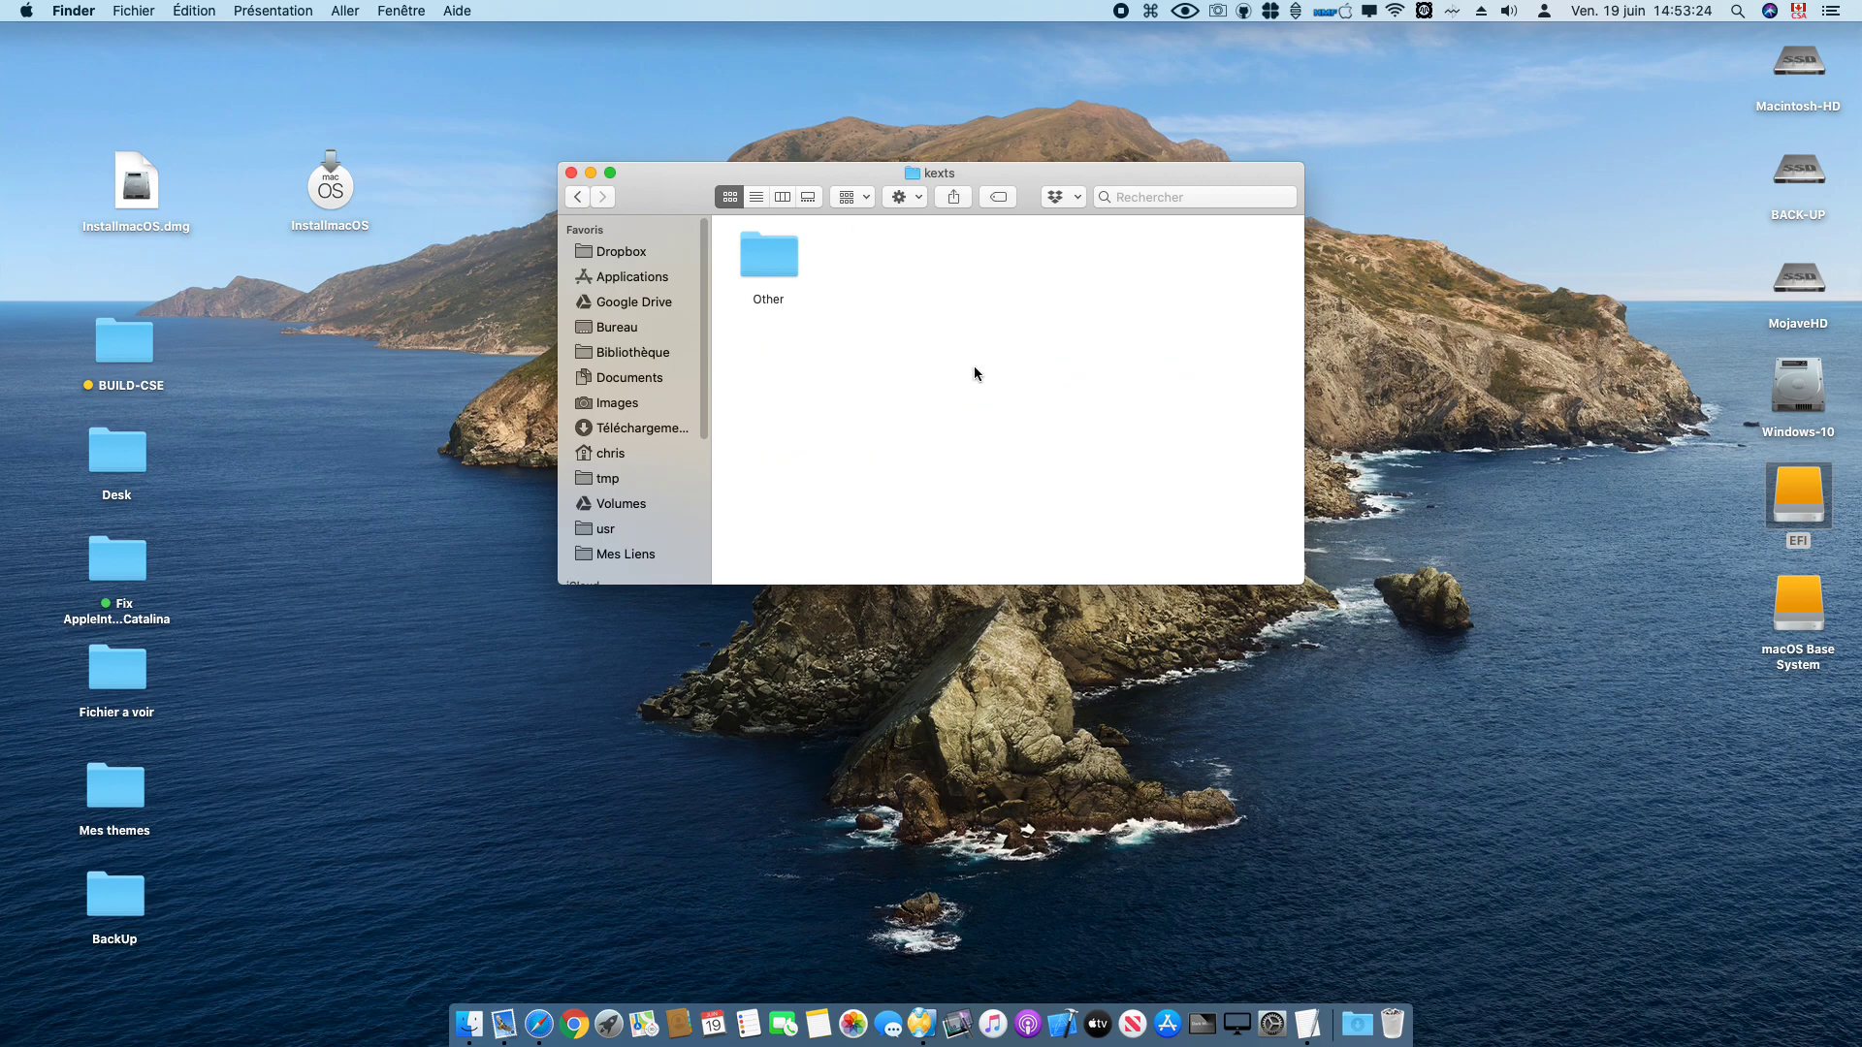
{"action": "left_click", "coordinate": [786, 257]}
{"action": "double_click", "coordinate": [786, 257]}
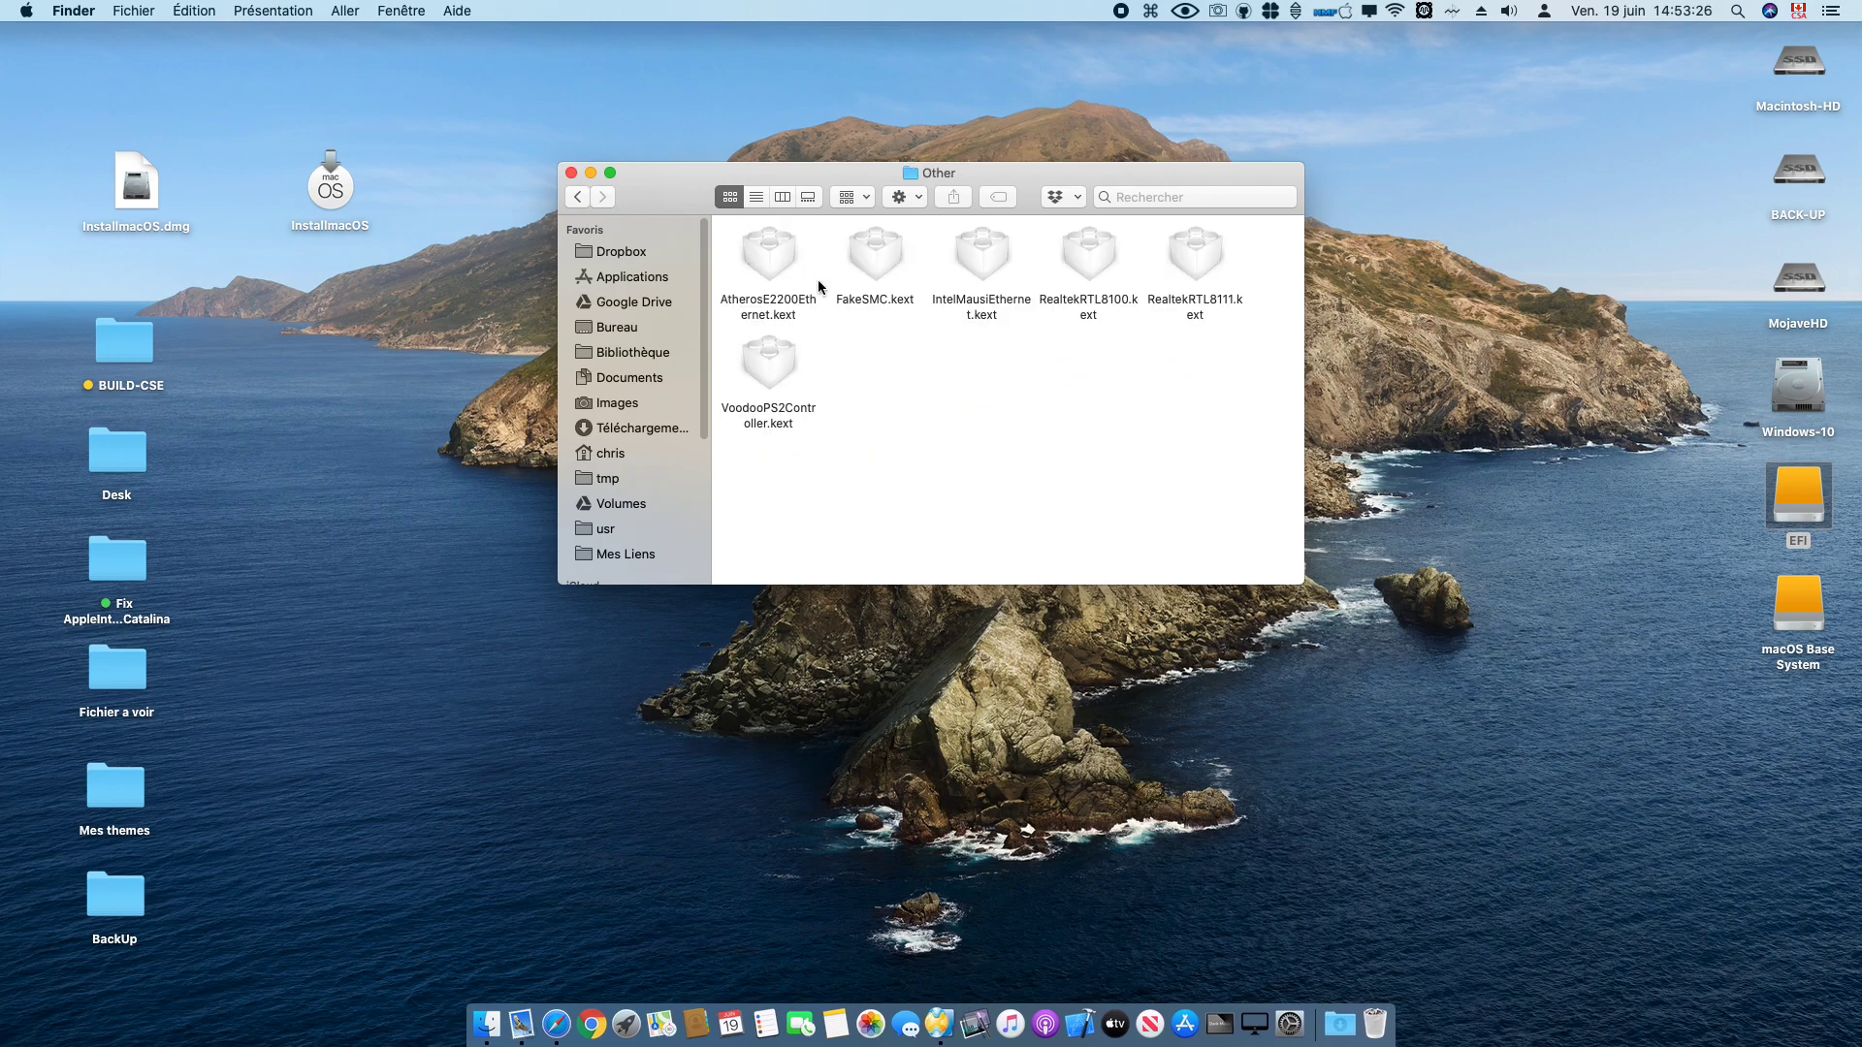
{"action": "left_click", "coordinate": [900, 293]}
{"action": "left_click", "coordinate": [930, 416]}
{"action": "left_click", "coordinate": [766, 260]}
{"action": "left_click", "coordinate": [795, 364]}
{"action": "left_click", "coordinate": [882, 369]}
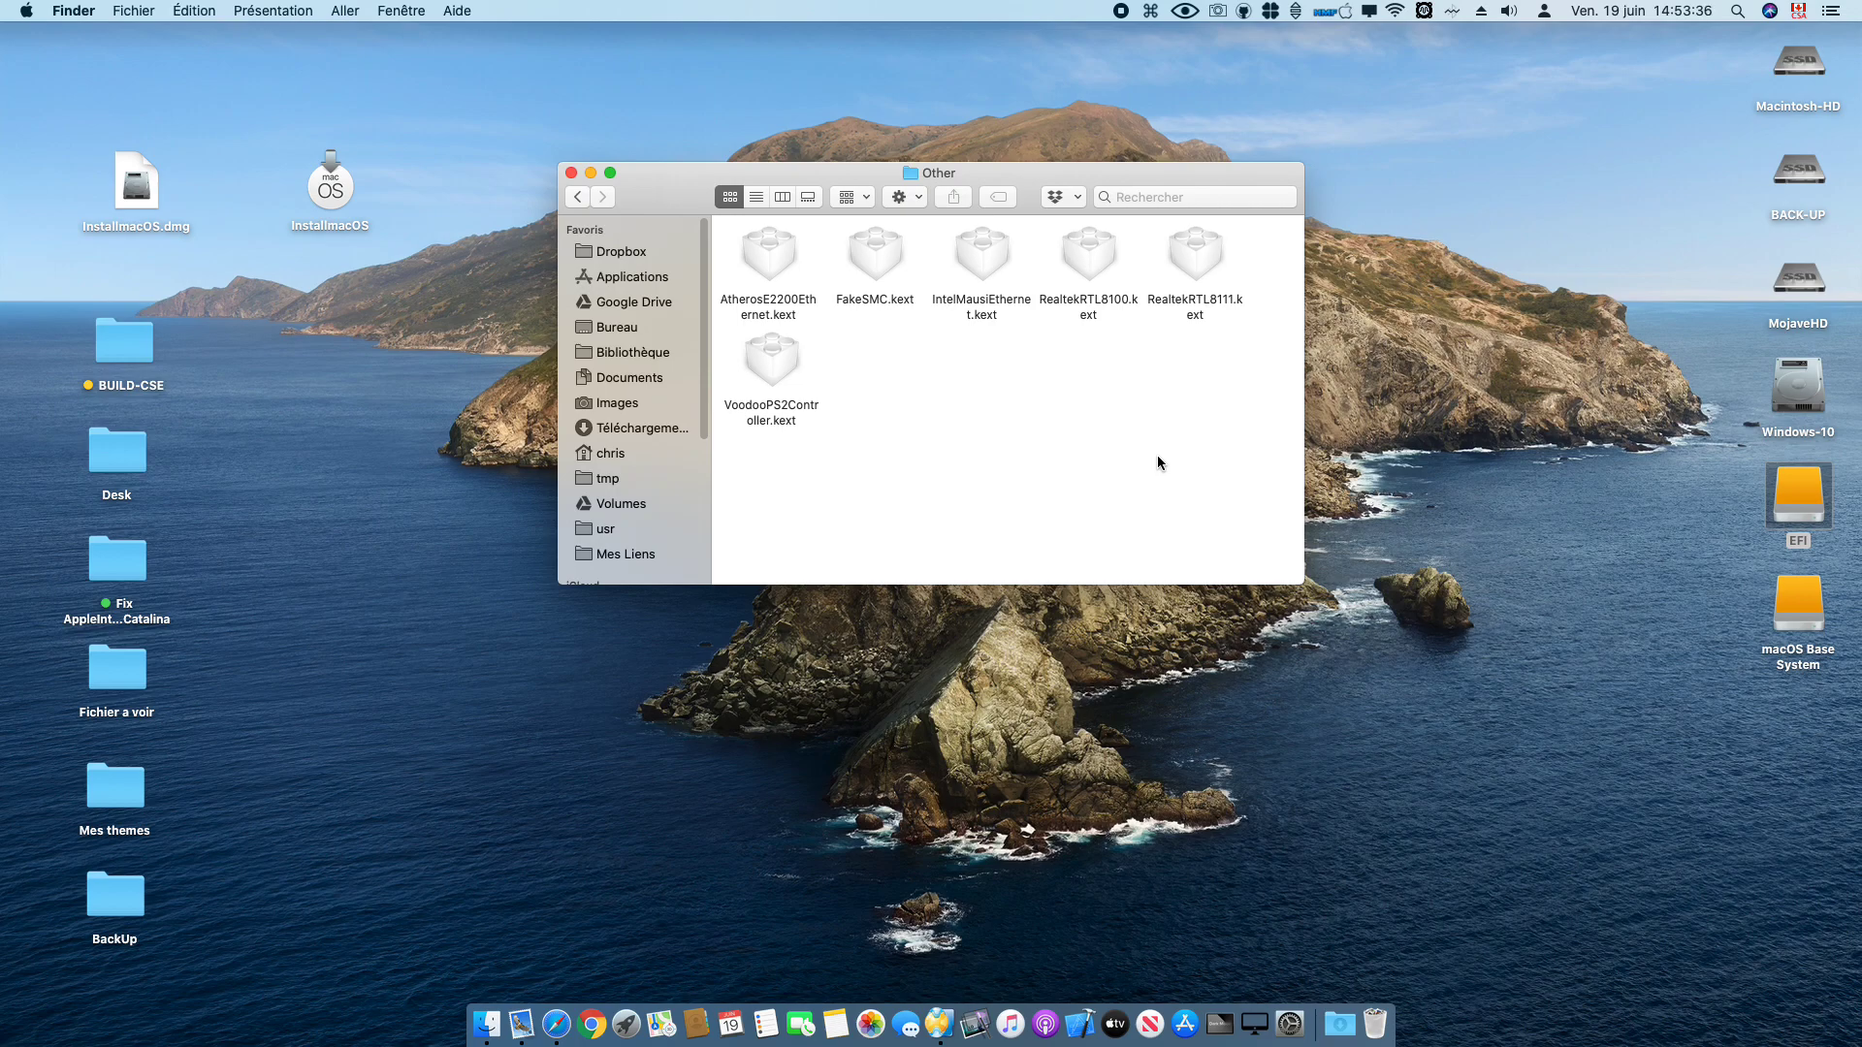
{"action": "left_click_drag", "start_coordinate": [666, 175], "coordinate": [725, 168]}
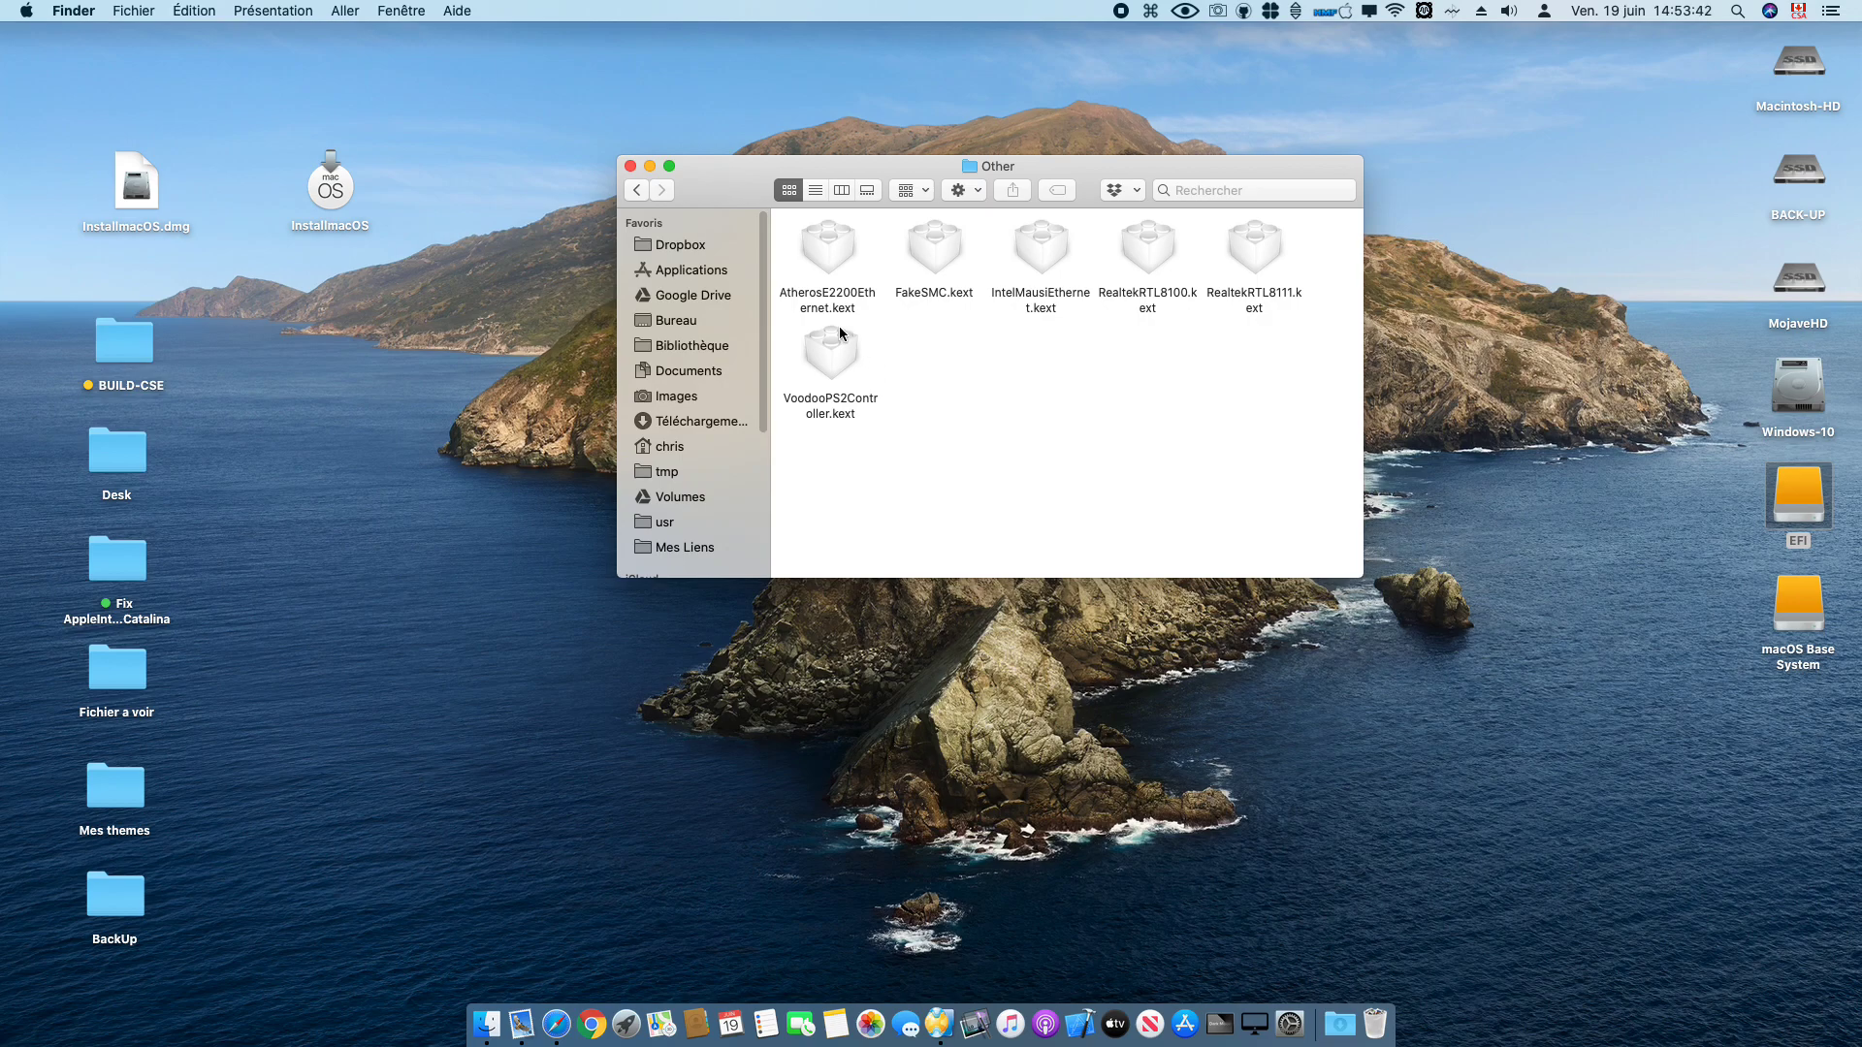
{"action": "left_click_drag", "start_coordinate": [796, 226], "coordinate": [1306, 483]}
{"action": "left_click", "coordinate": [1306, 483]}
Step: Return to the CLOVER folder and inspect config-Laptop.plist, config-Slice.plist and config.plist
{"action": "left_click", "coordinate": [637, 192]}
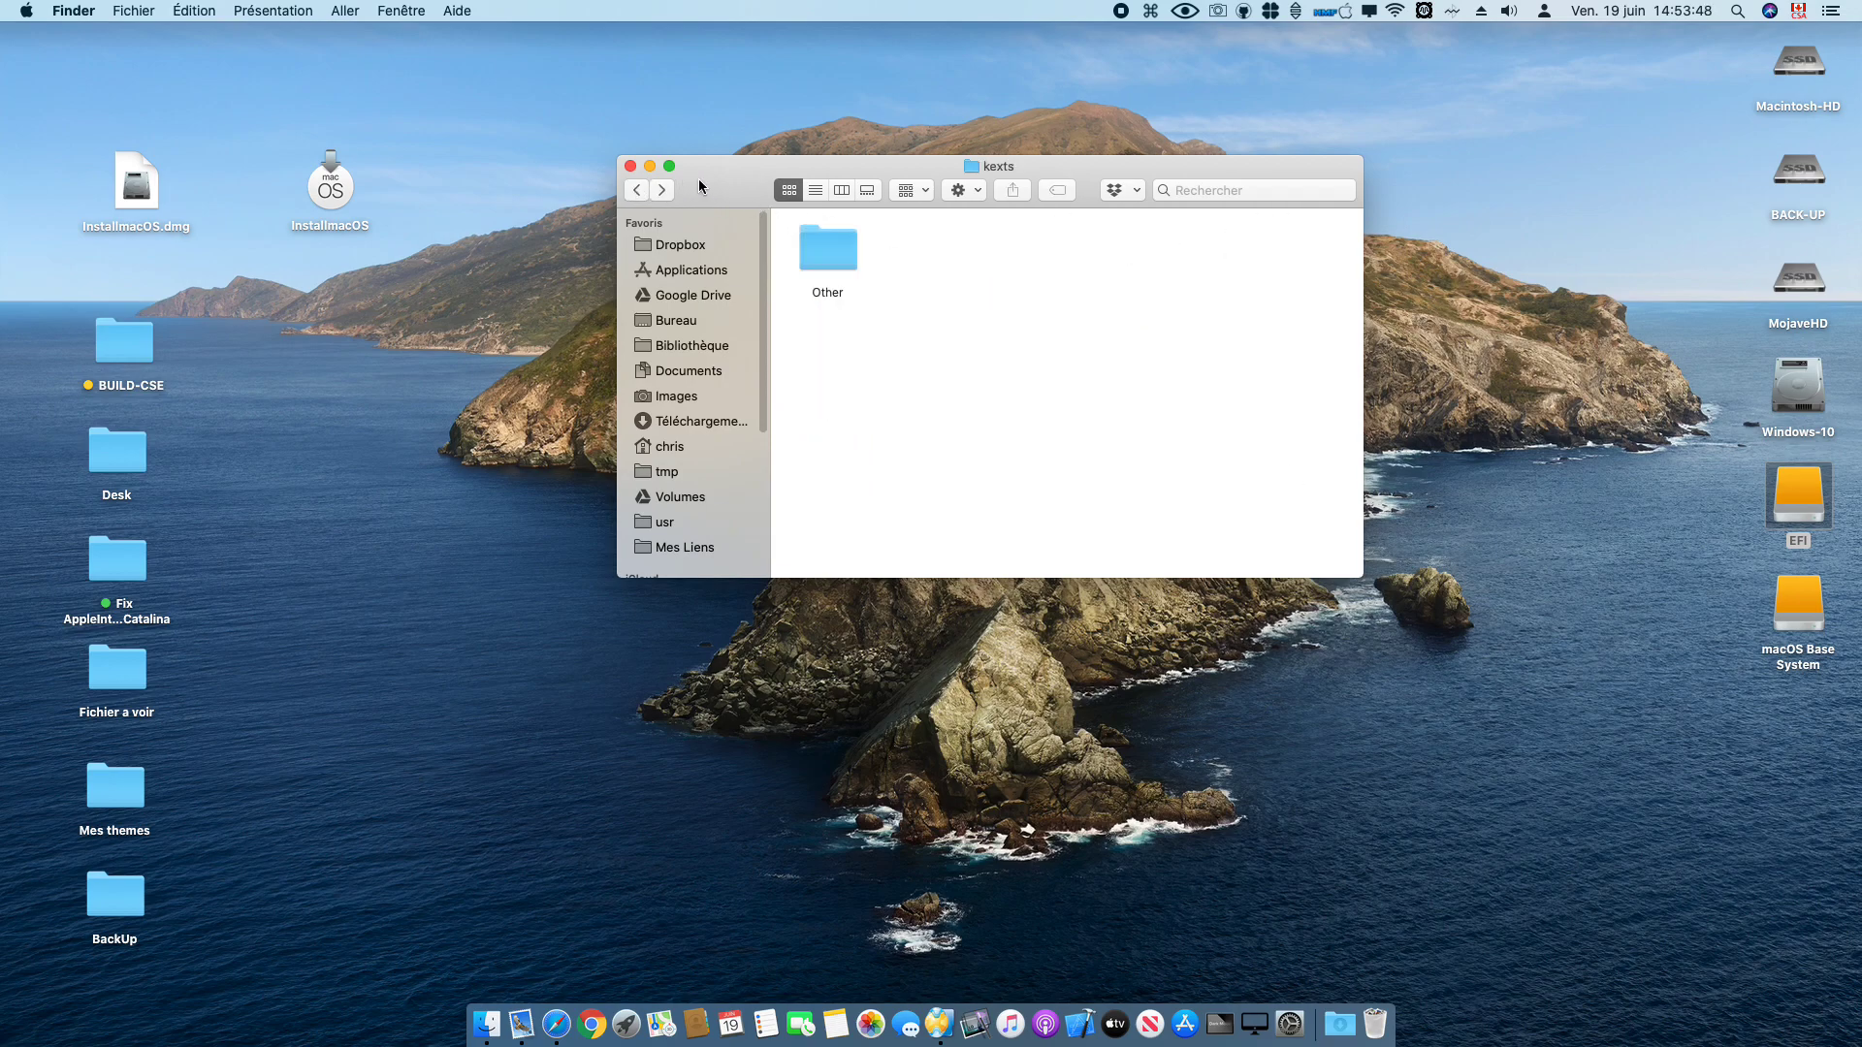
{"action": "left_click", "coordinate": [637, 192]}
{"action": "left_click", "coordinate": [1044, 260]}
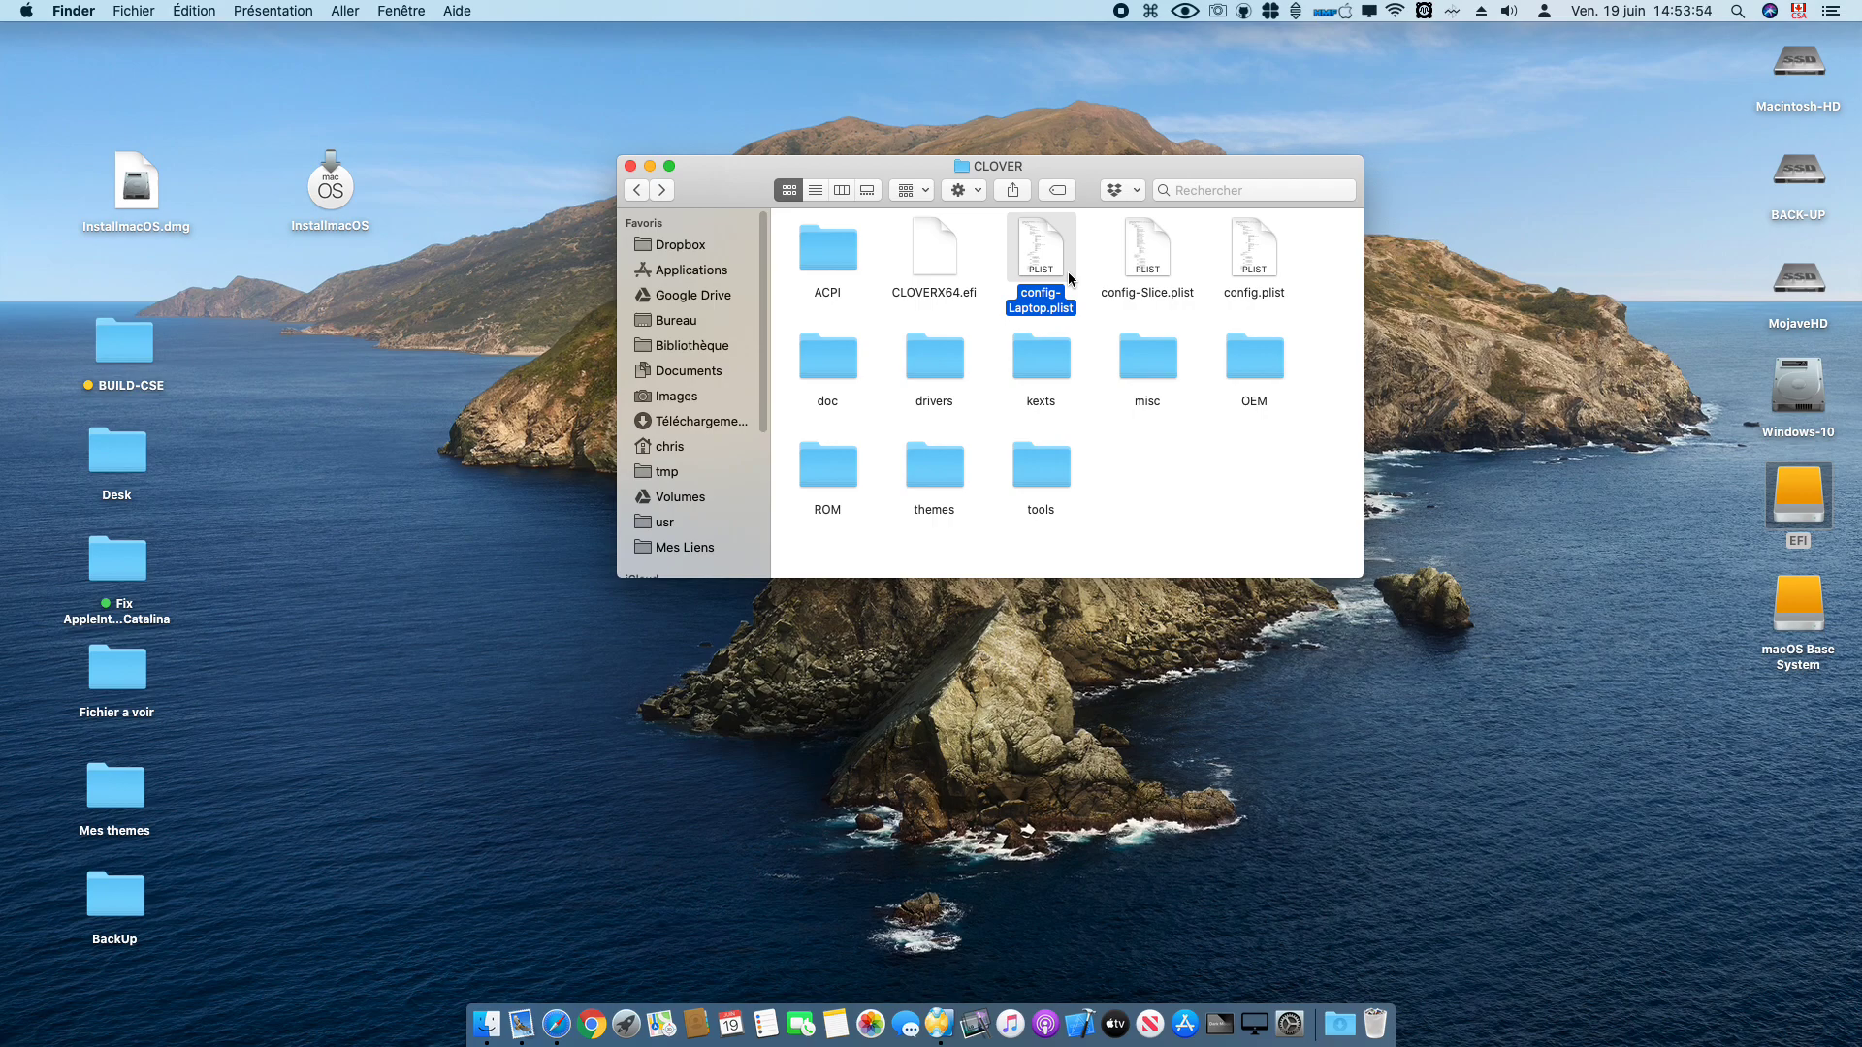
{"action": "left_click", "coordinate": [1156, 258]}
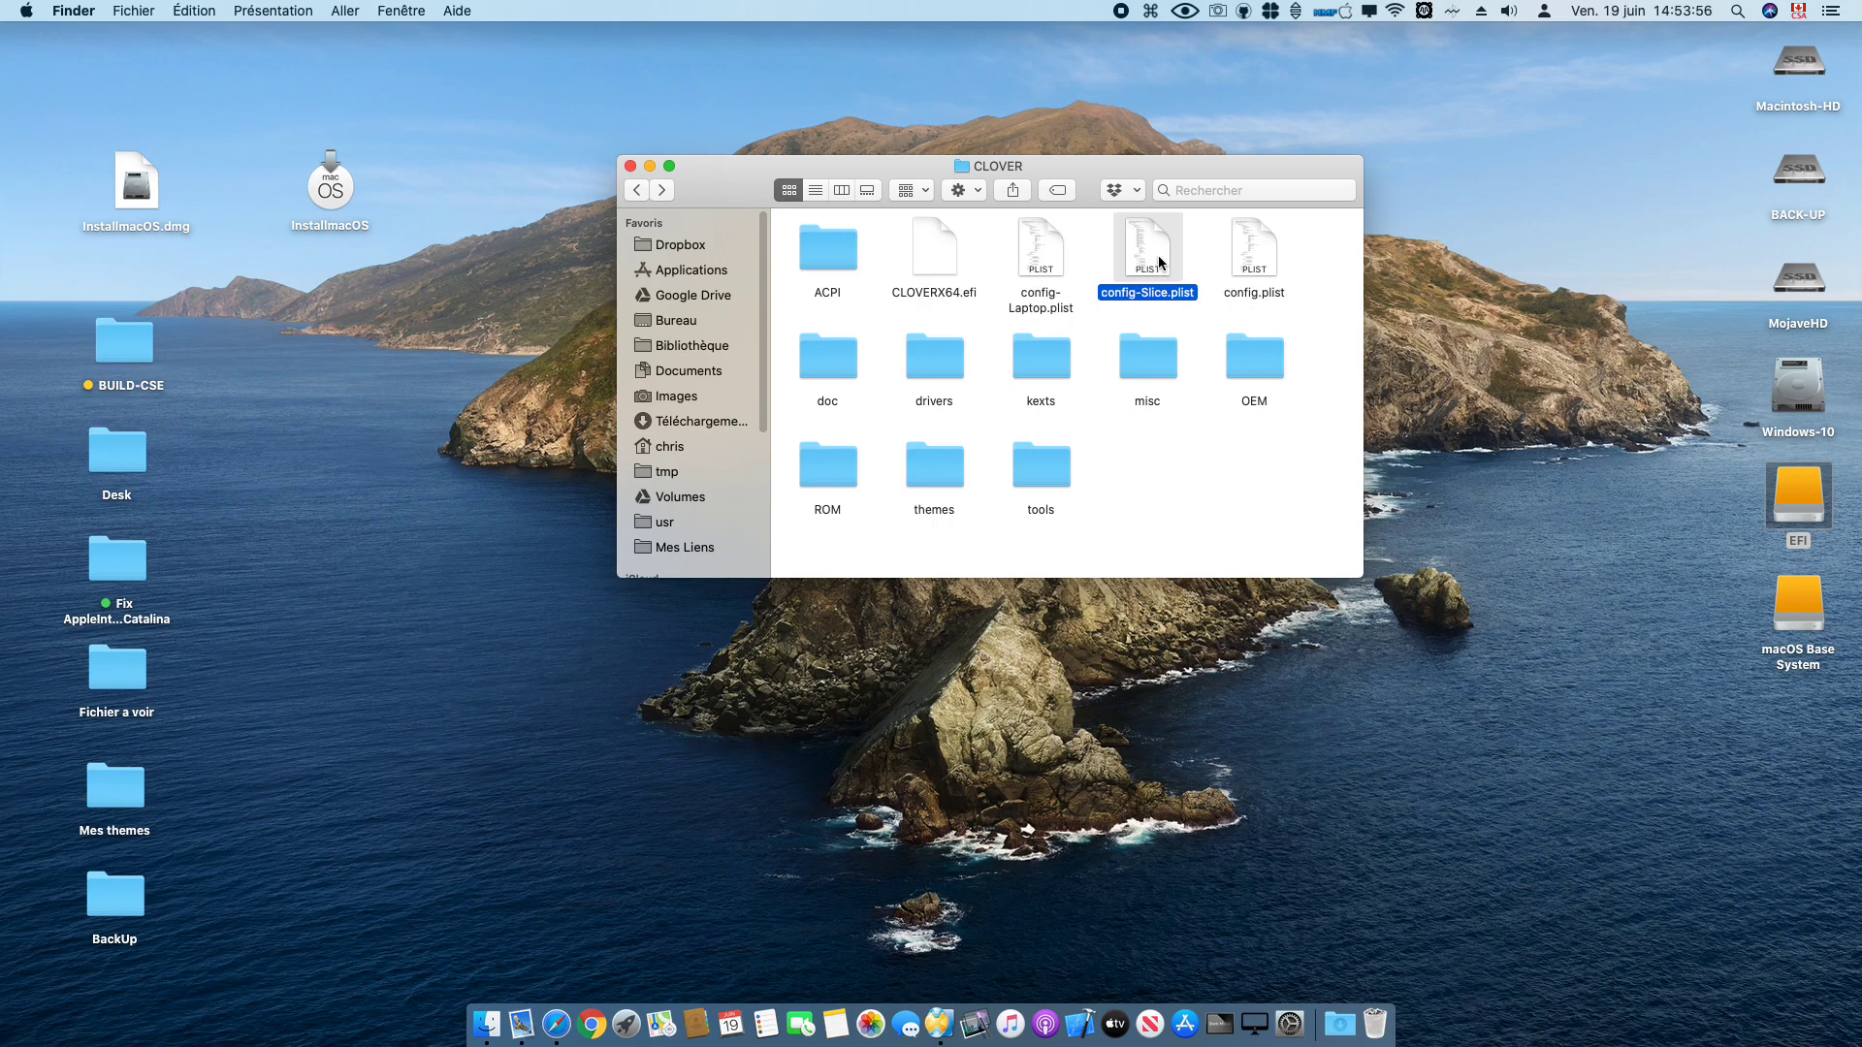
{"action": "left_click", "coordinate": [1257, 266]}
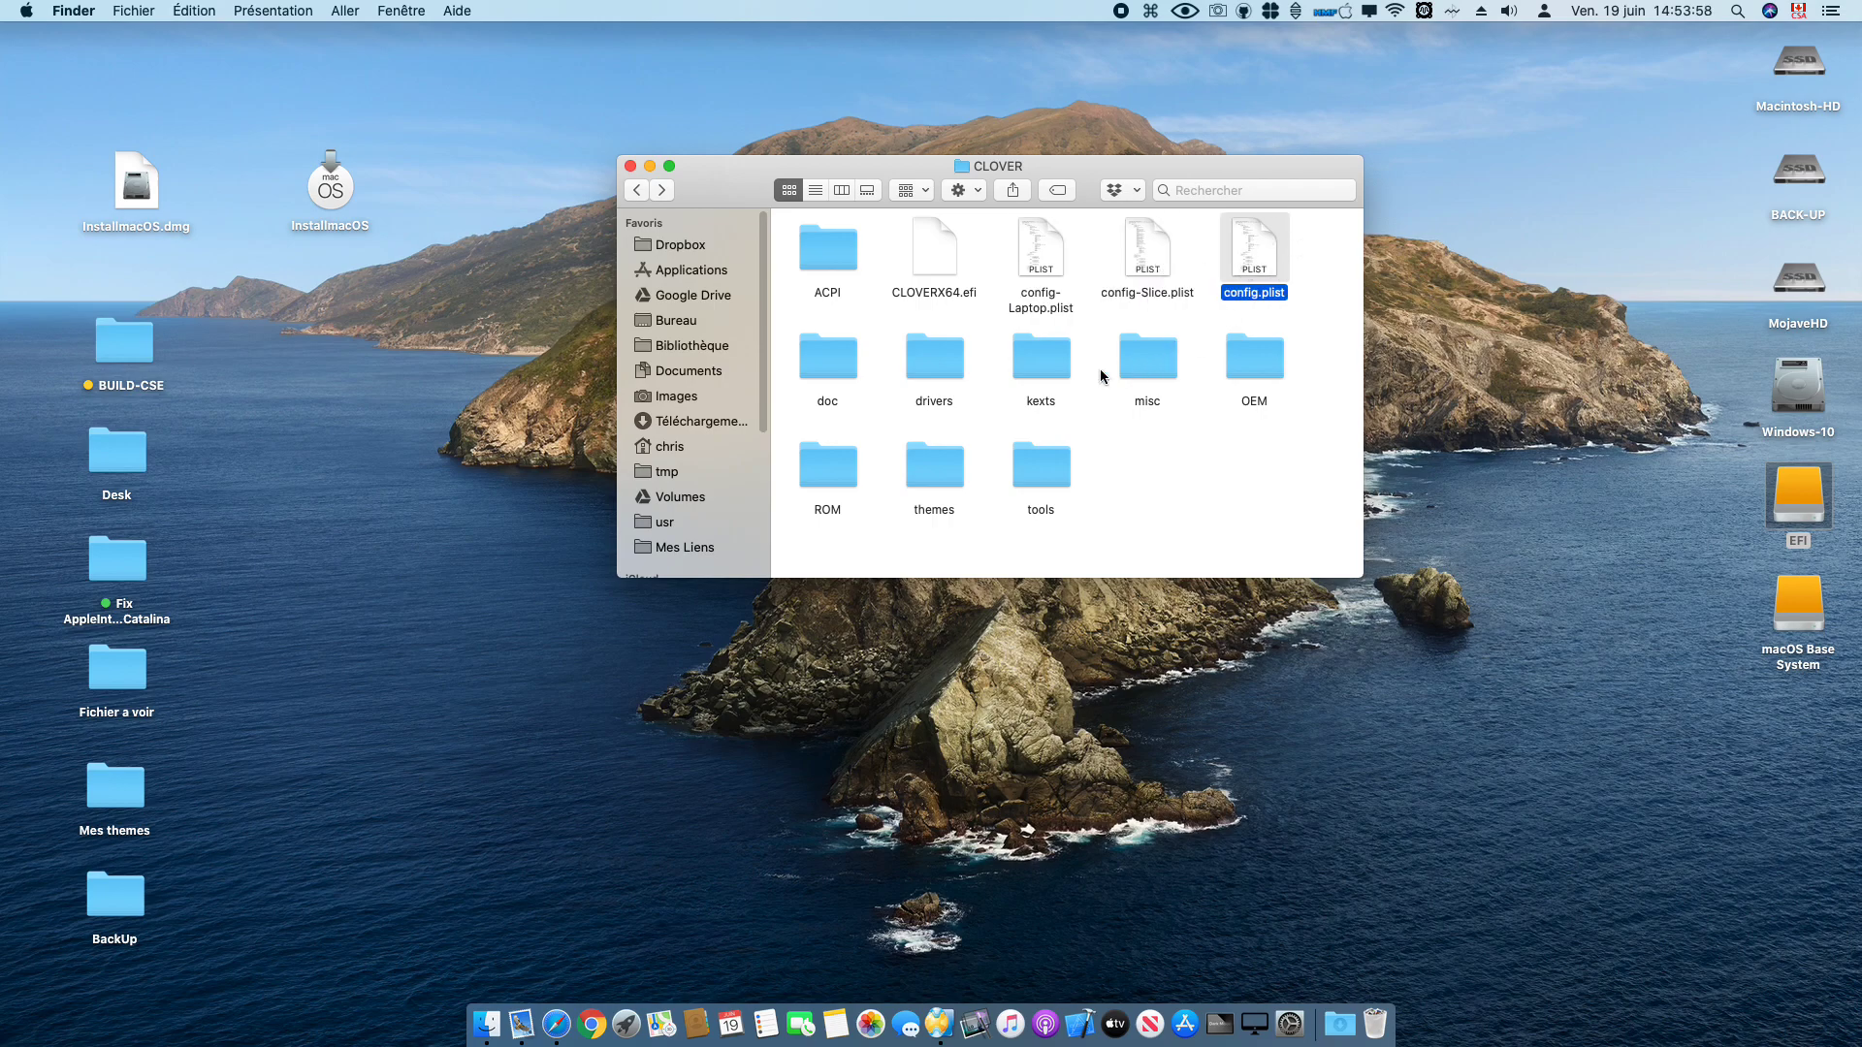
Step: Reopen the Other folder within kexts and check the VoodooPS2Controller kext
{"action": "double_click", "coordinate": [1030, 361]}
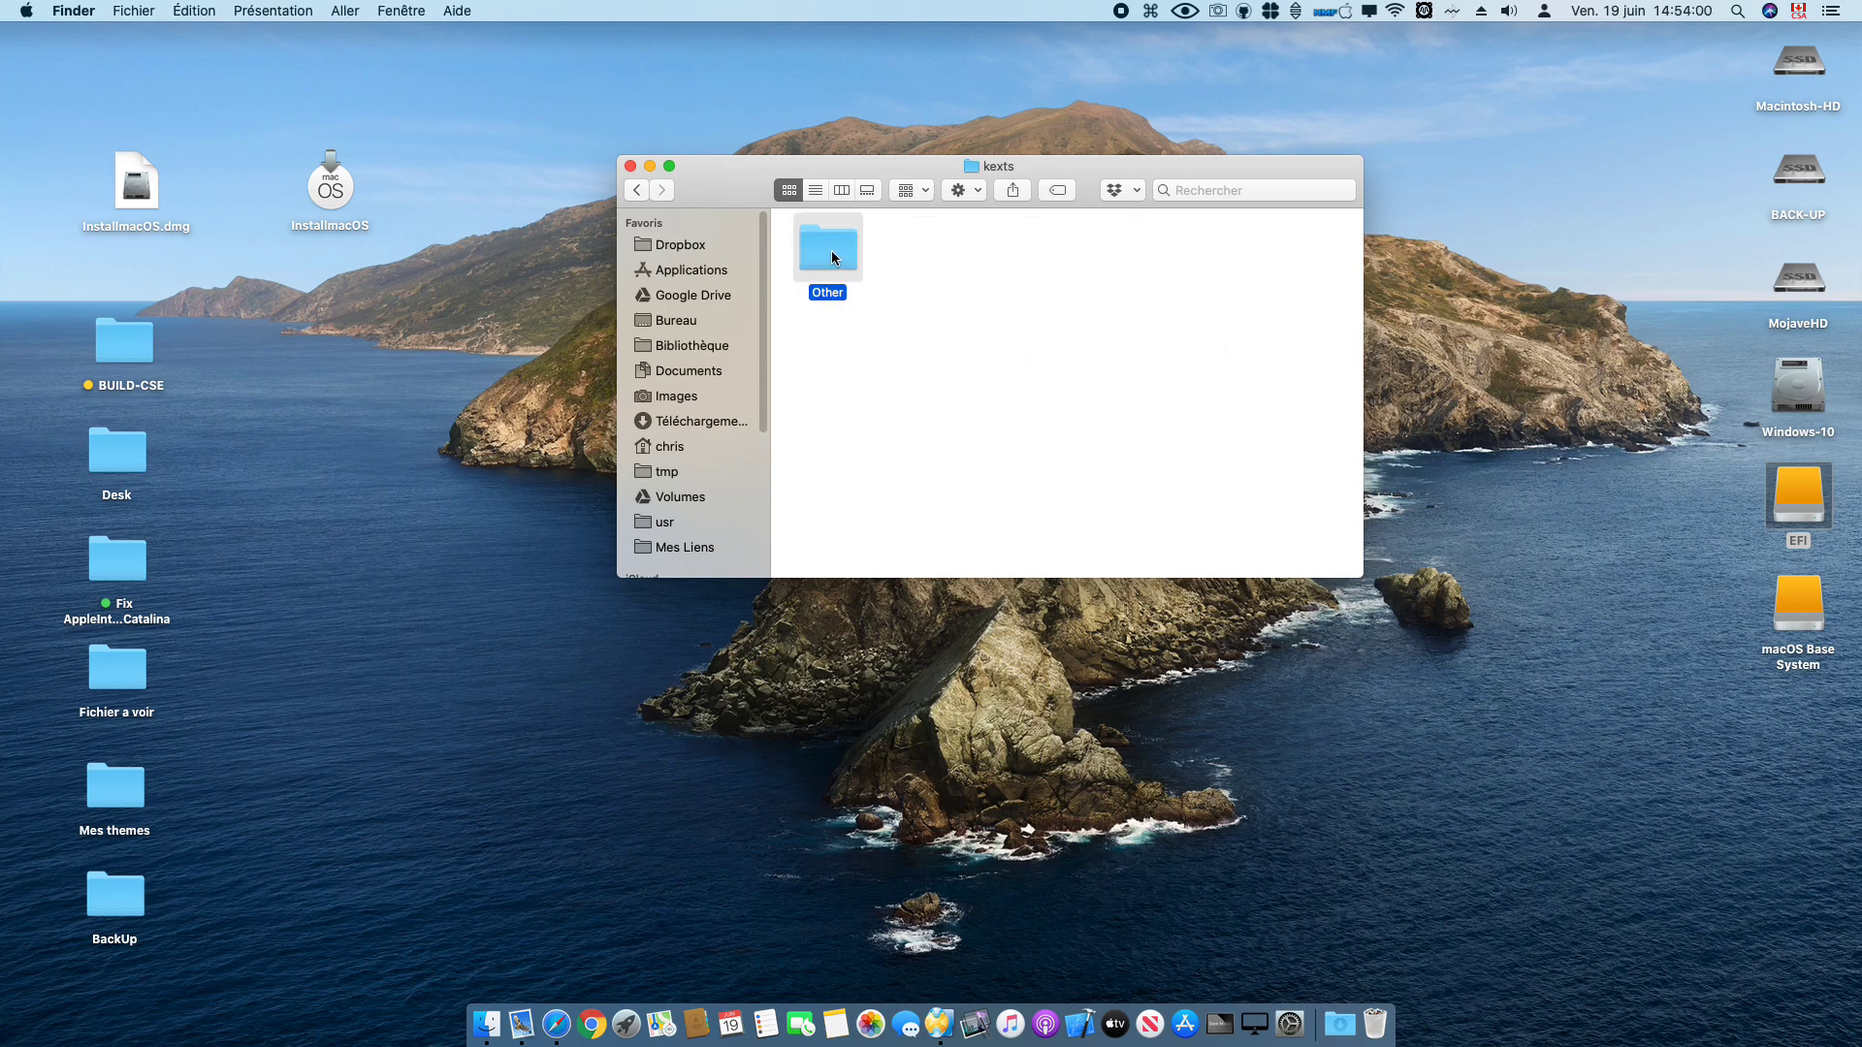
{"action": "double_click", "coordinate": [830, 250]}
{"action": "left_click", "coordinate": [845, 357]}
{"action": "left_click", "coordinate": [987, 401]}
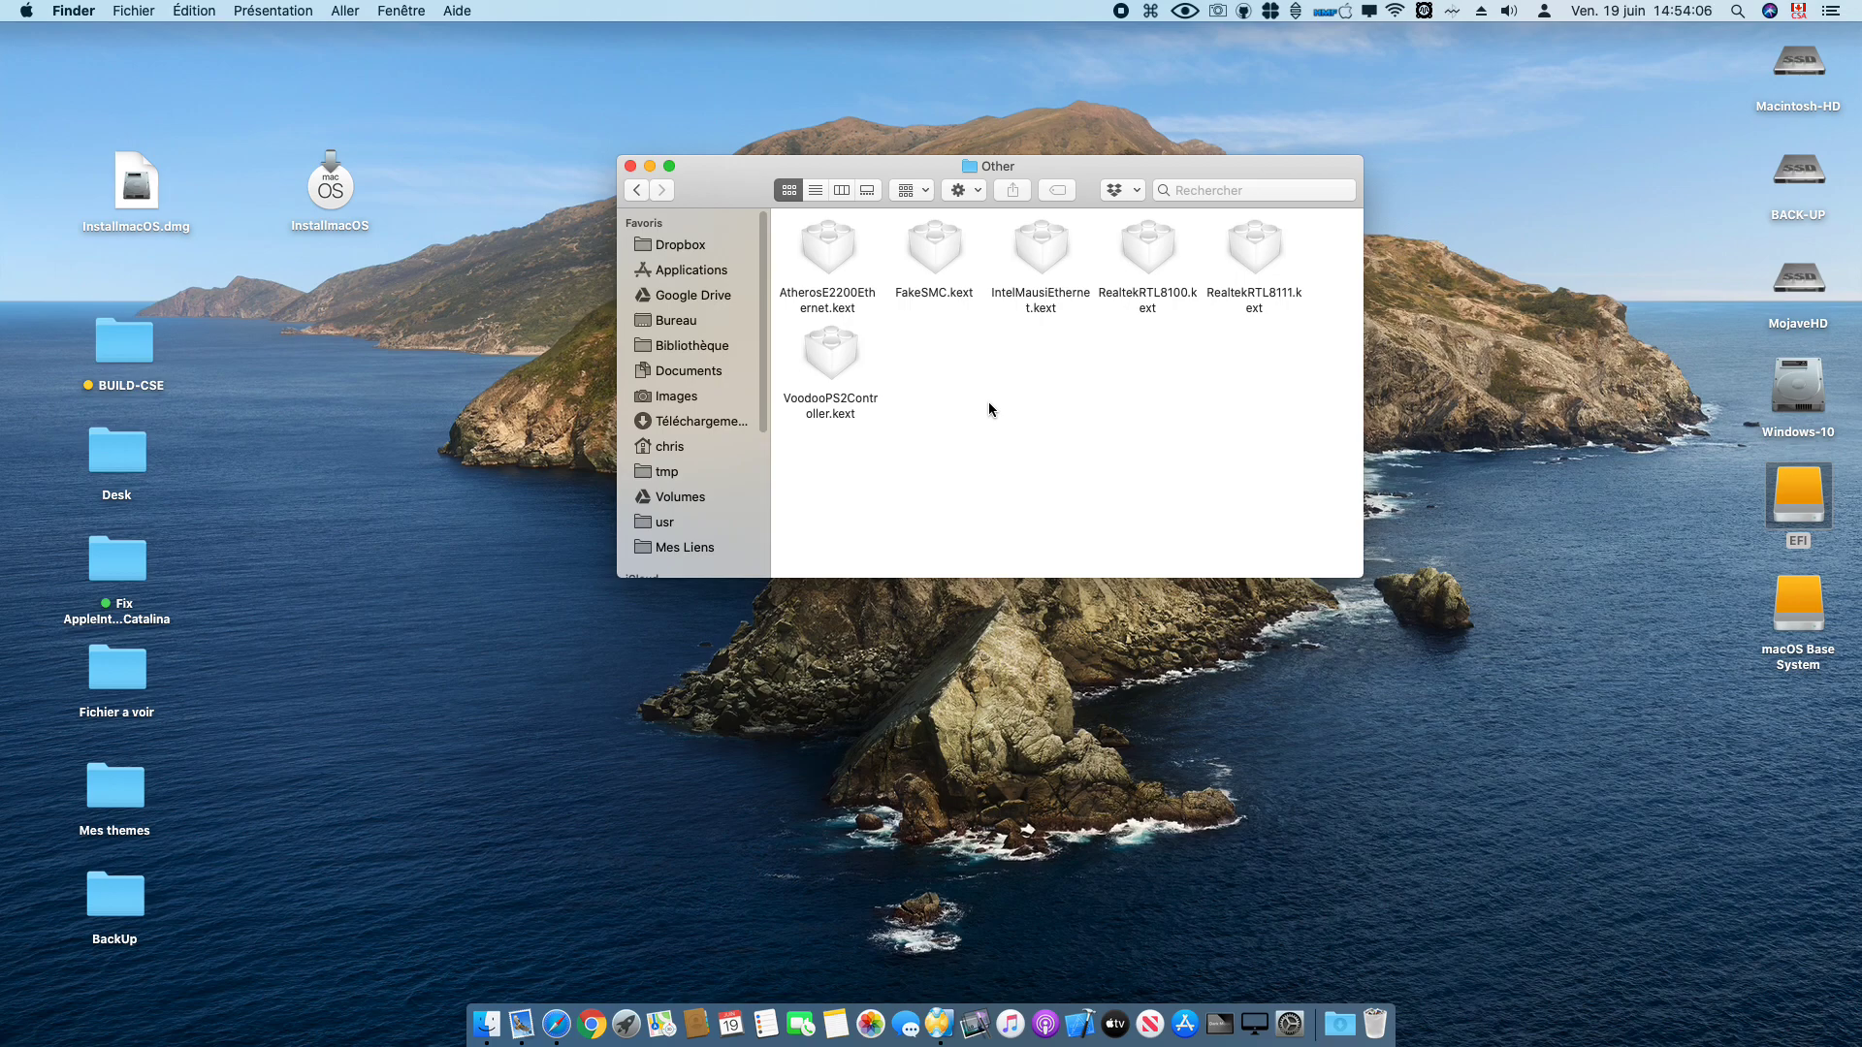
Step: Go back from the Other folder to the CLOVER folder and close its window
{"action": "left_click", "coordinate": [638, 190]}
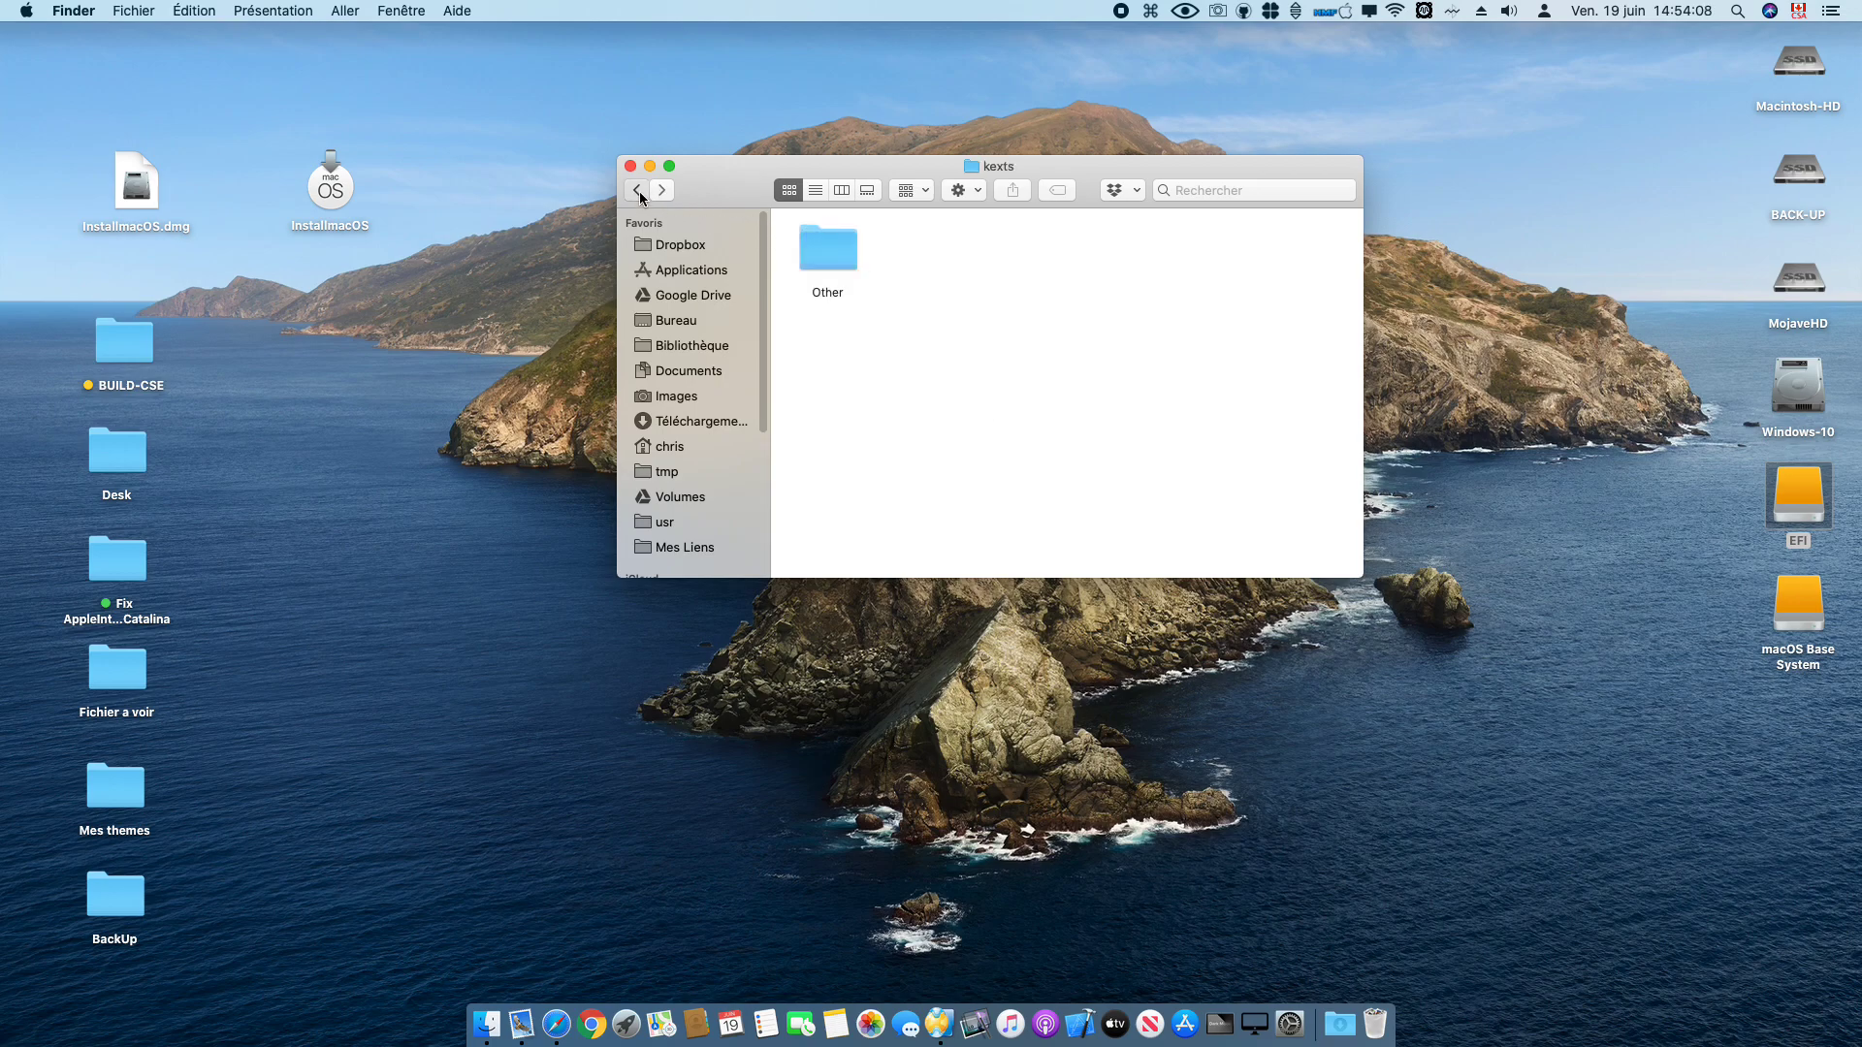
{"action": "left_click", "coordinate": [638, 190]}
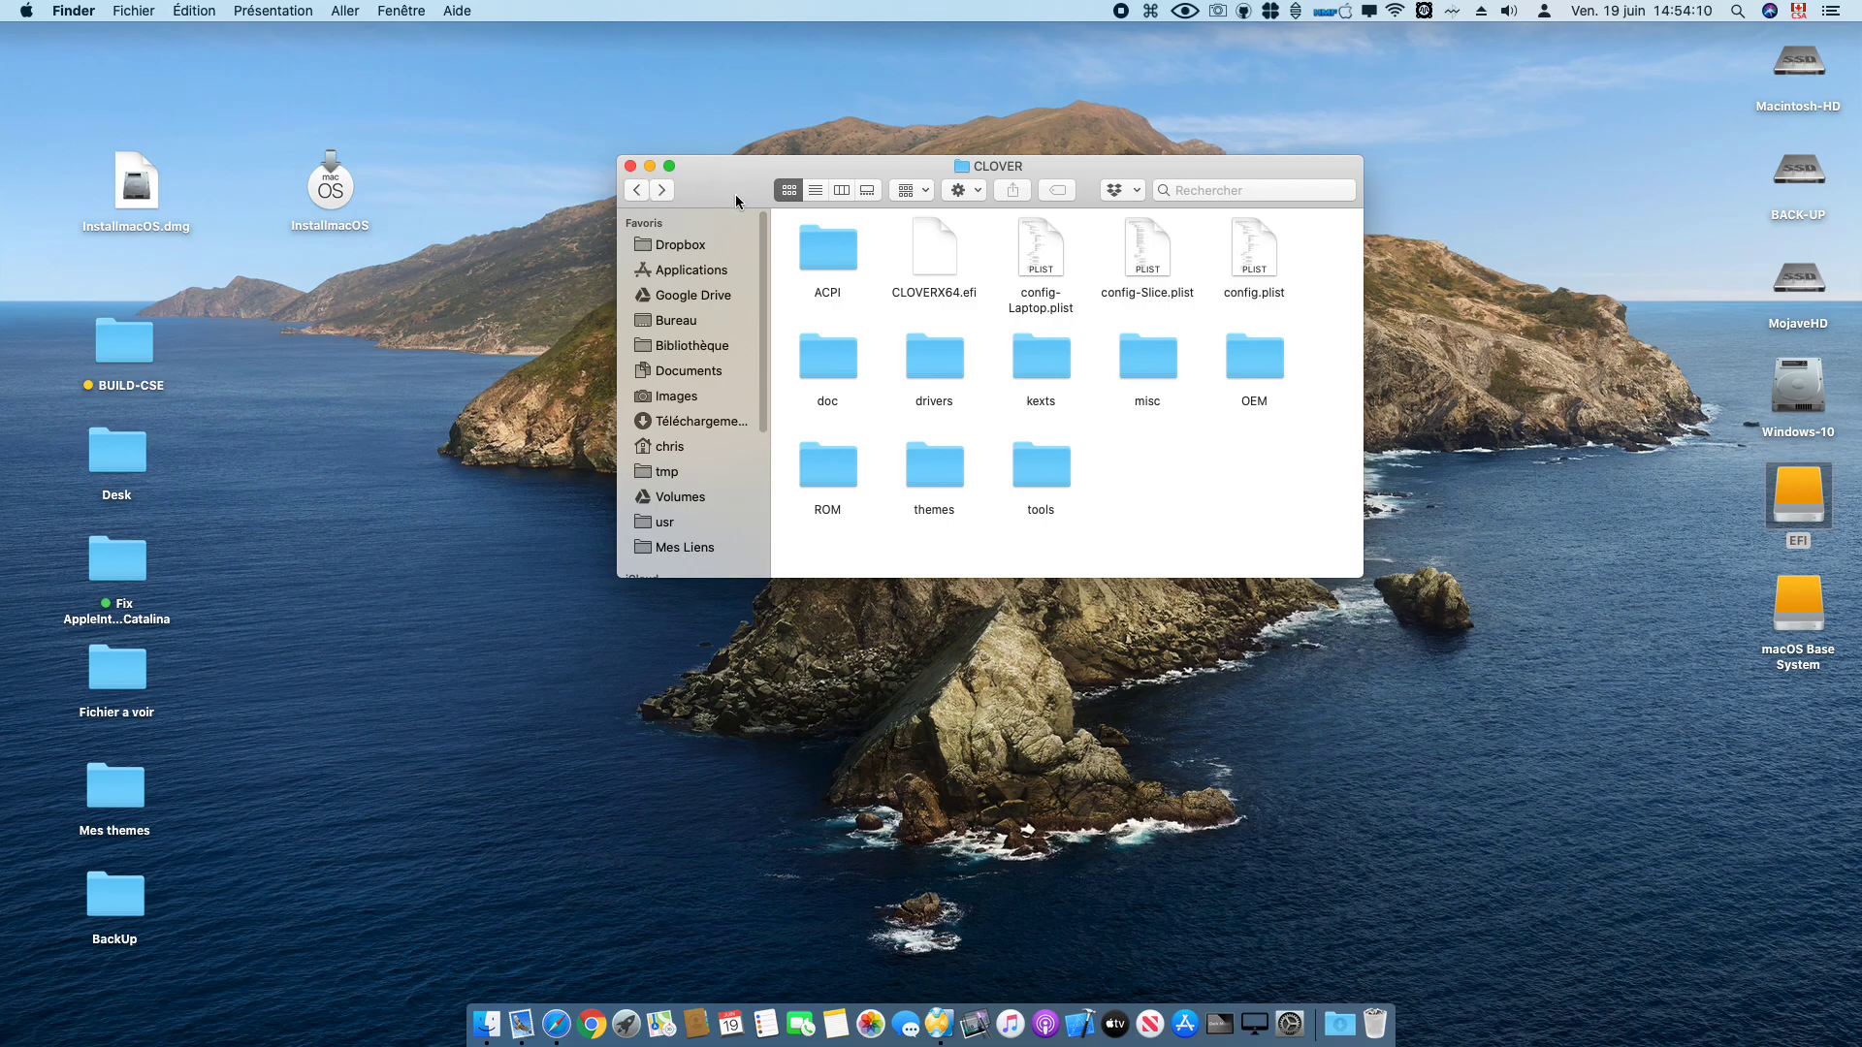
{"action": "left_click", "coordinate": [632, 167]}
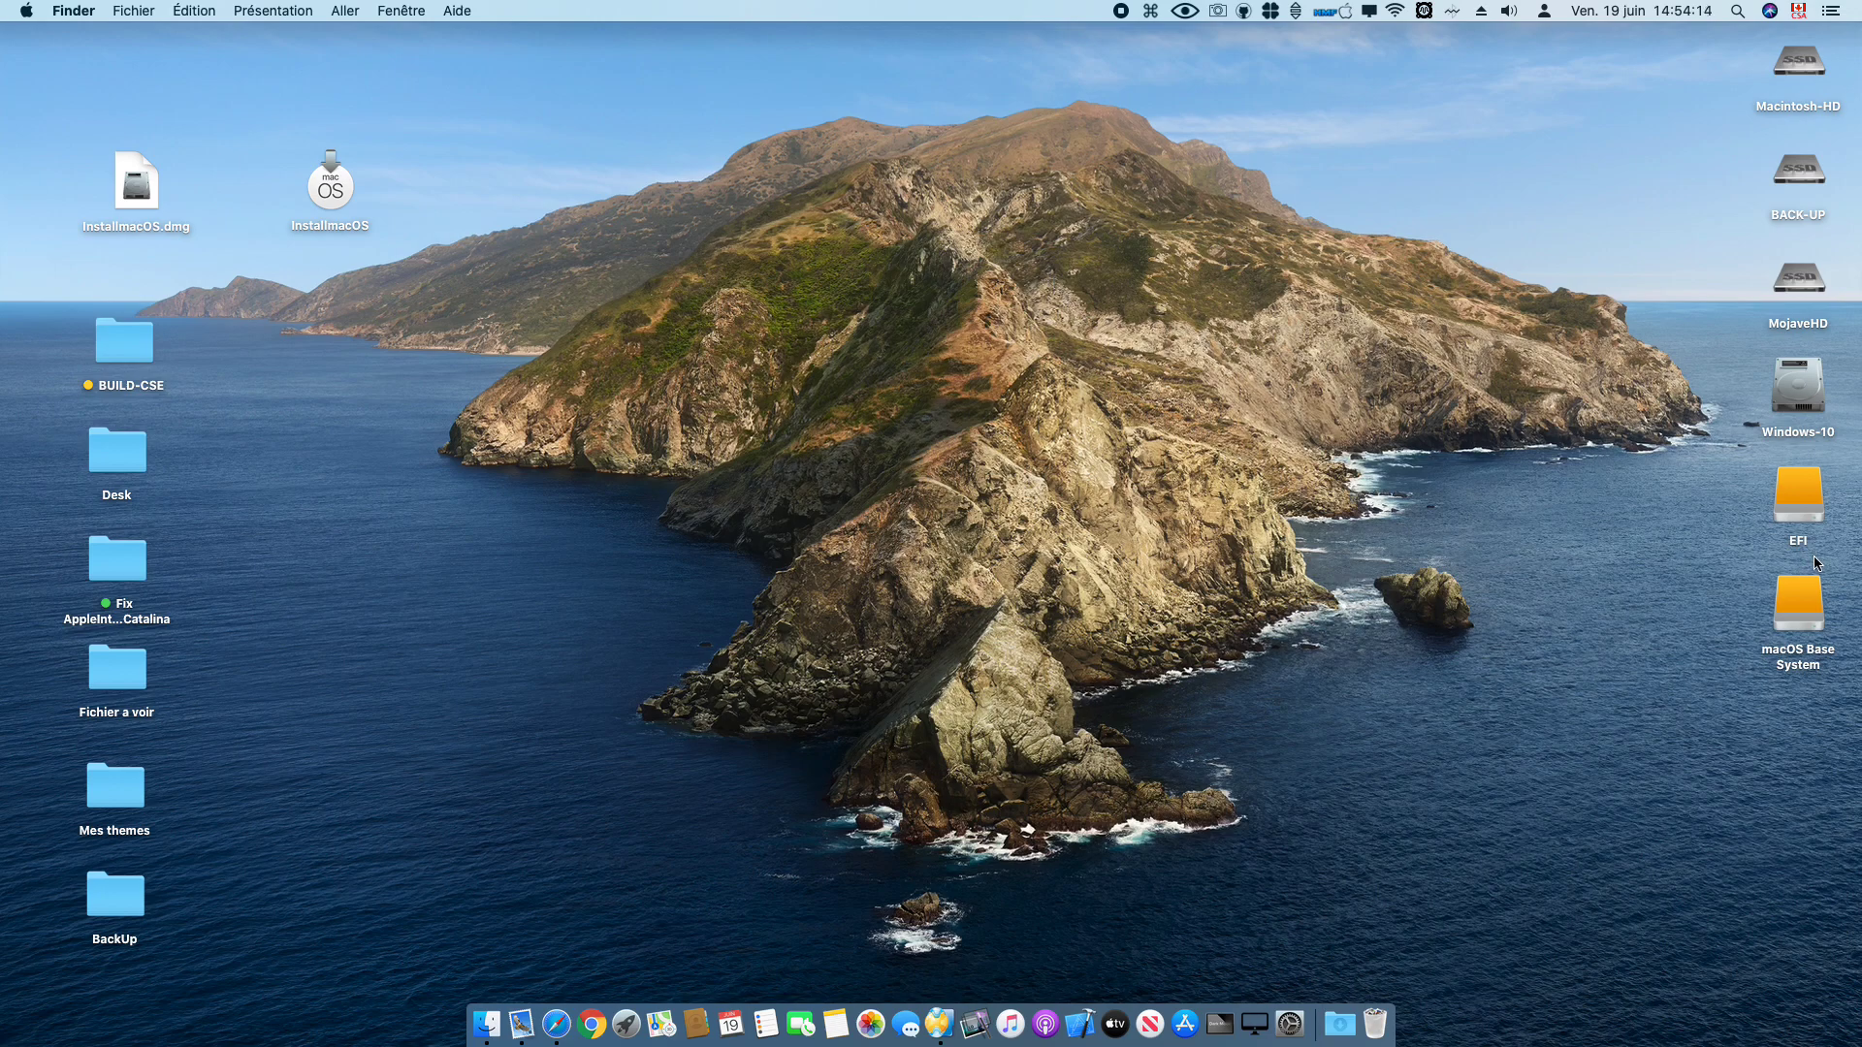
{"action": "left_click_drag", "start_coordinate": [151, 189], "coordinate": [1798, 621]}
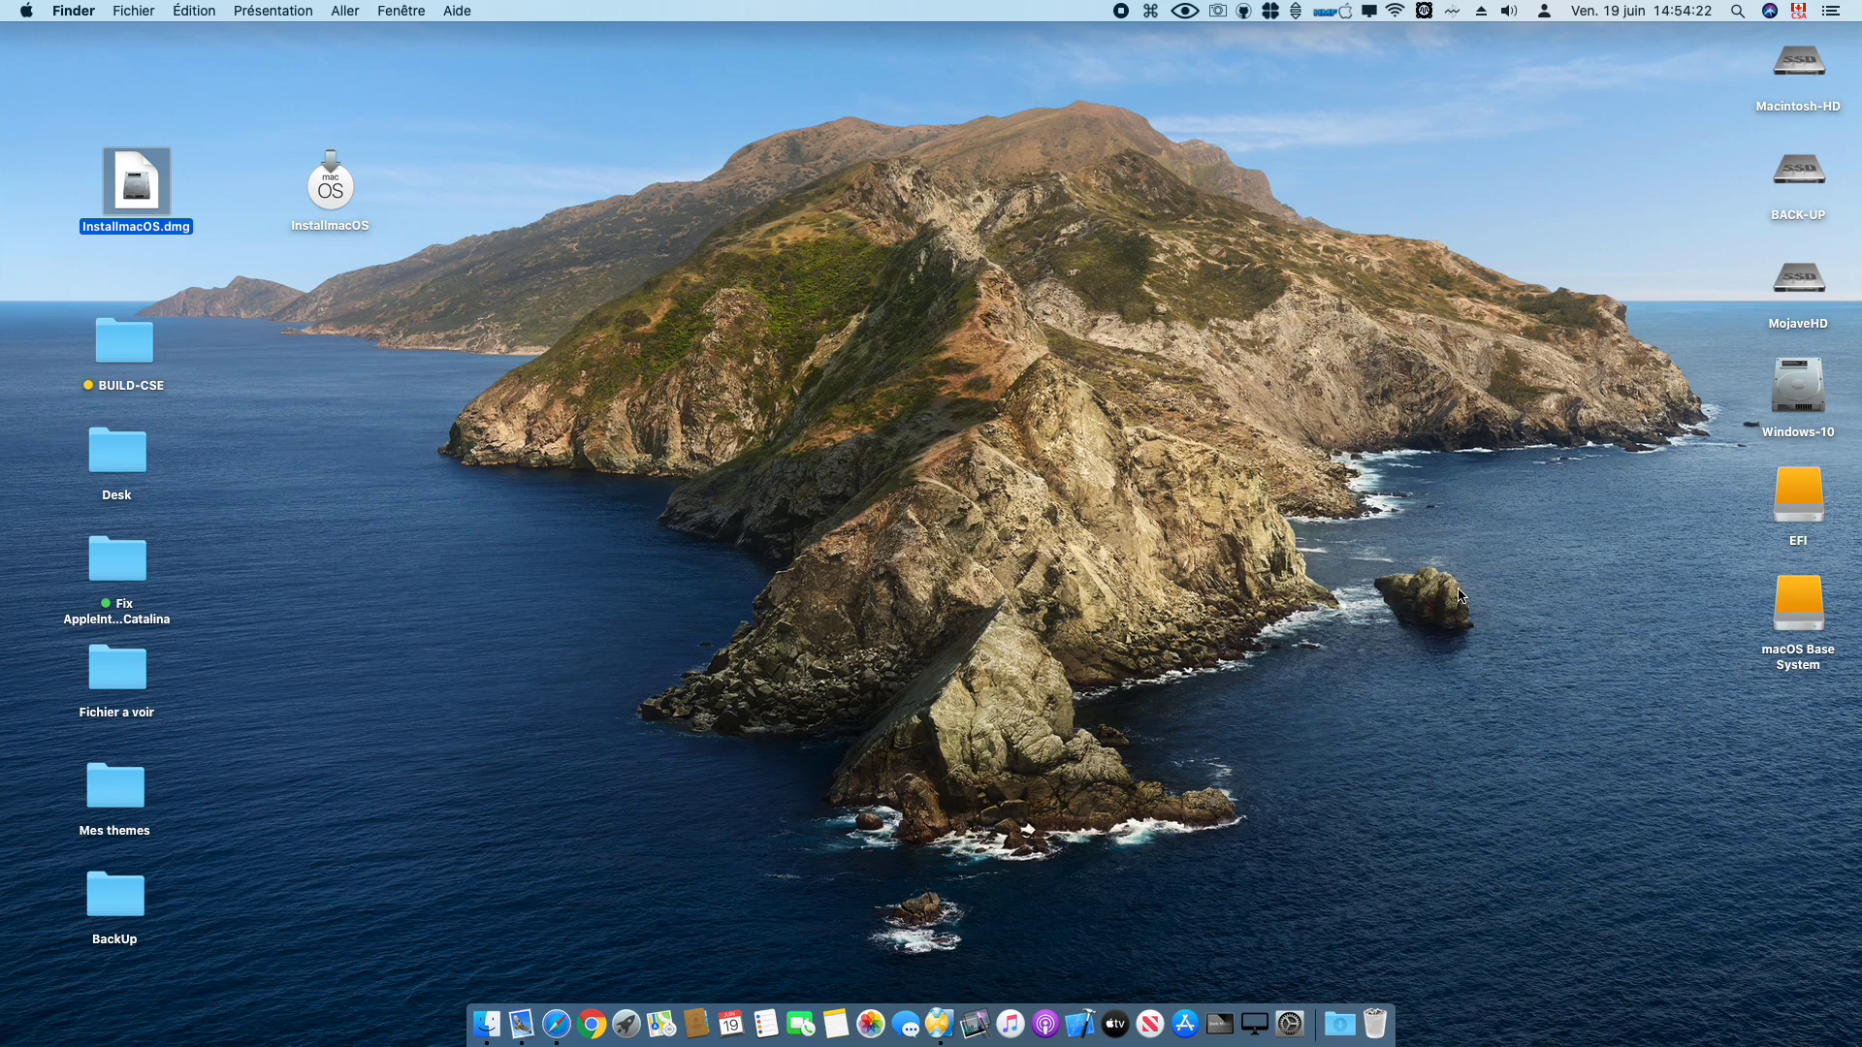
Step: Launch the InstallmacOS app, allow it and MacOS-ESP to open, and bring up the choice between Clover ESP and Clover UEFI
{"action": "left_click", "coordinate": [336, 191]}
{"action": "double_click", "coordinate": [337, 190]}
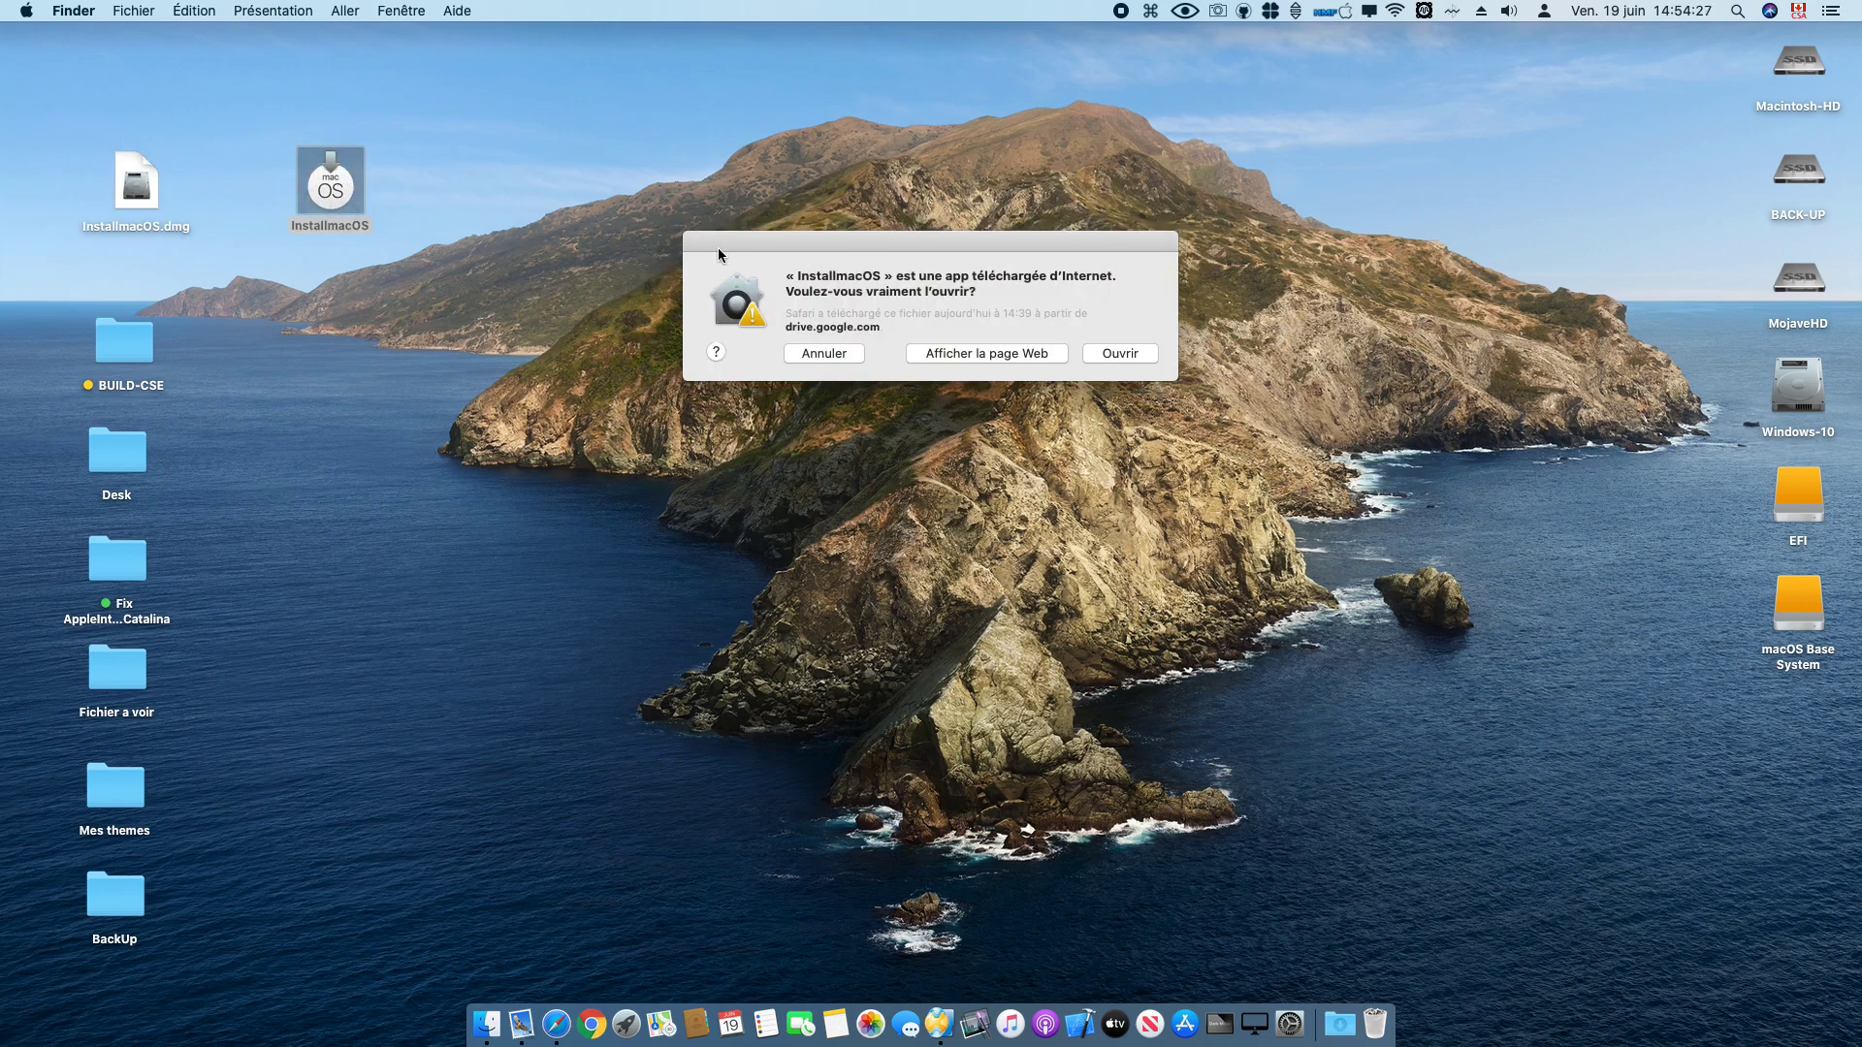
{"action": "left_click", "coordinate": [1125, 355]}
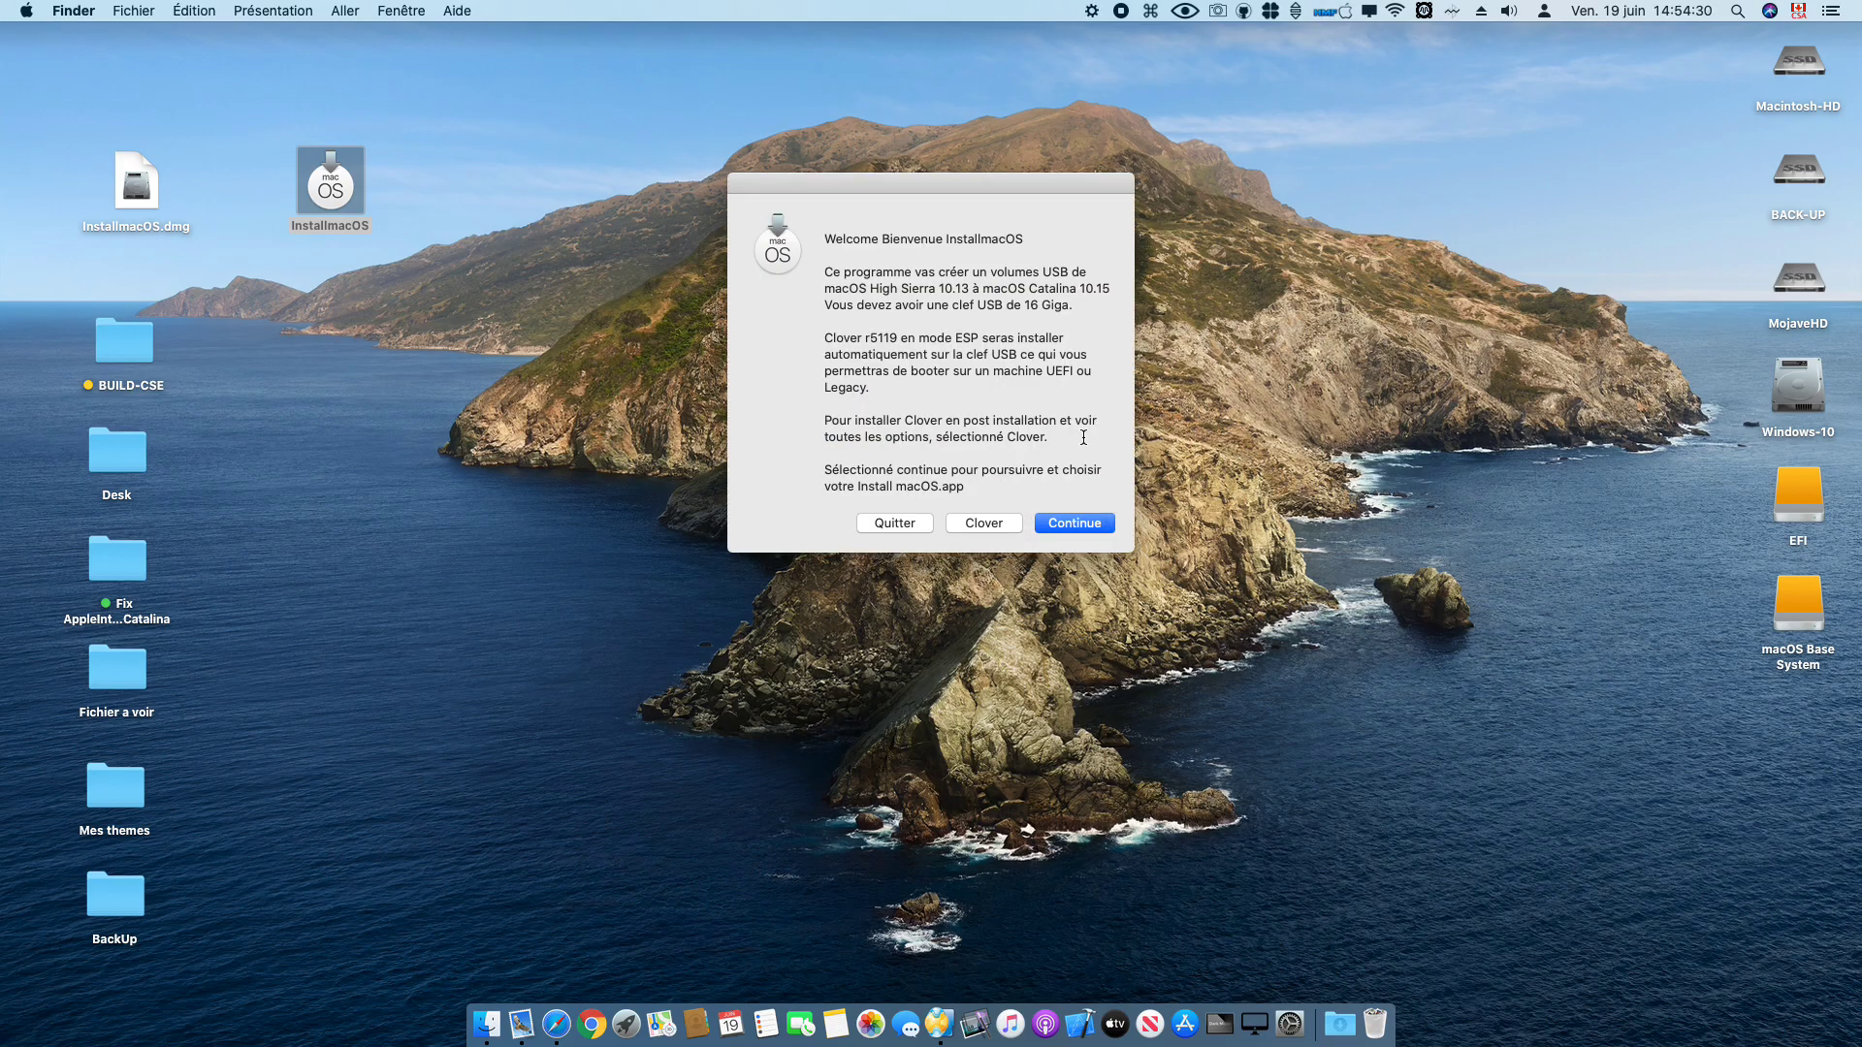
{"action": "left_click", "coordinate": [1005, 522]}
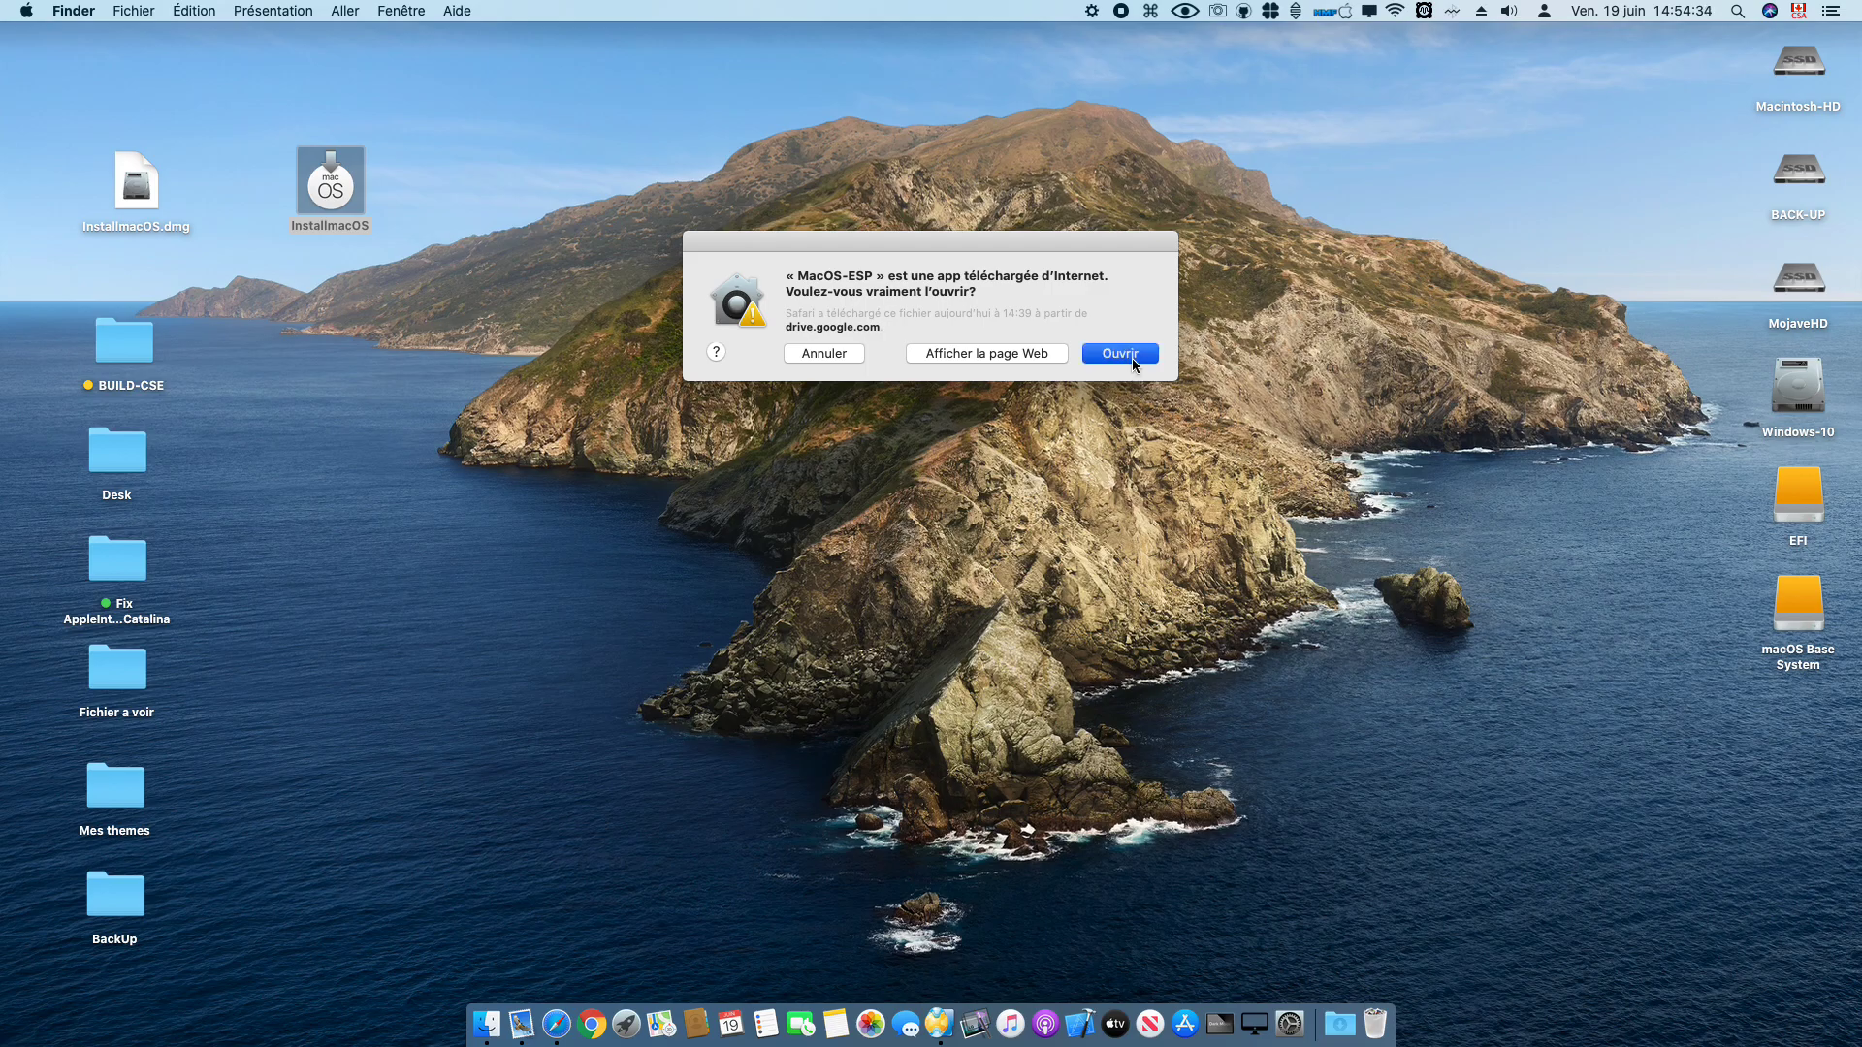
{"action": "left_click", "coordinate": [1125, 354]}
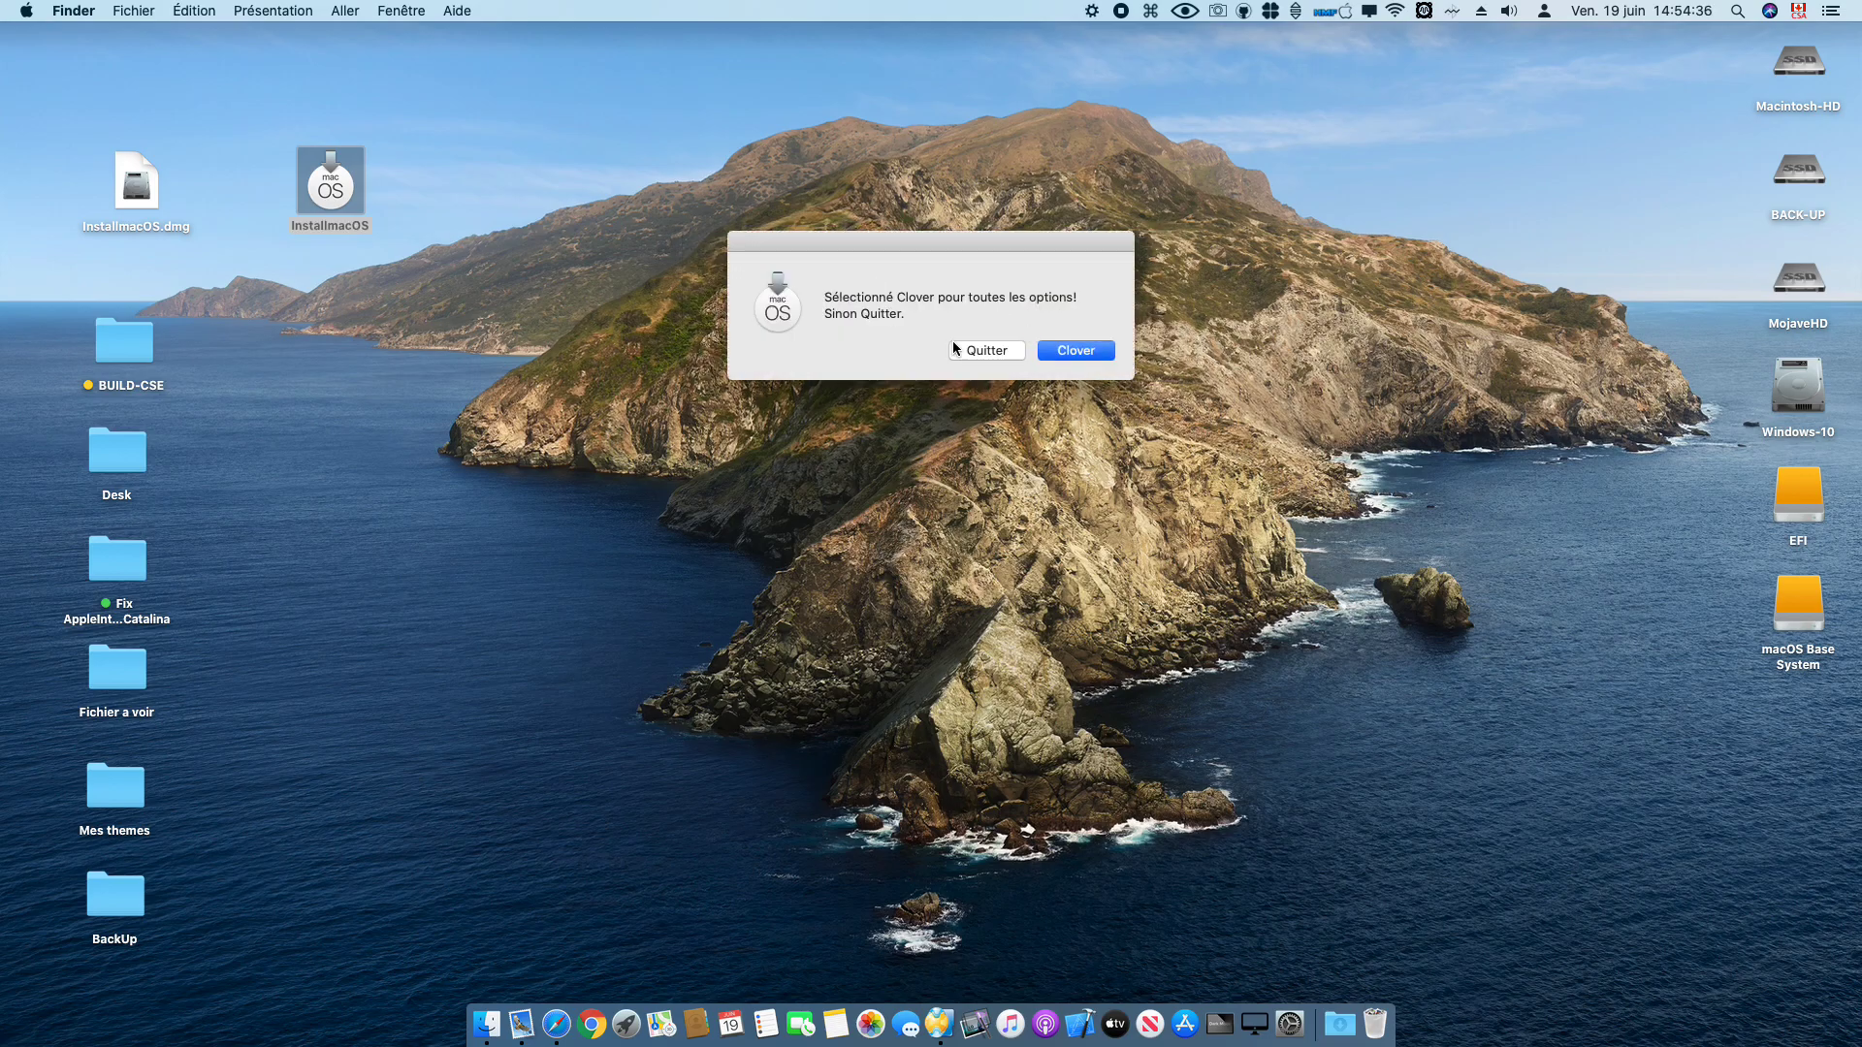
{"action": "left_click", "coordinate": [1078, 353]}
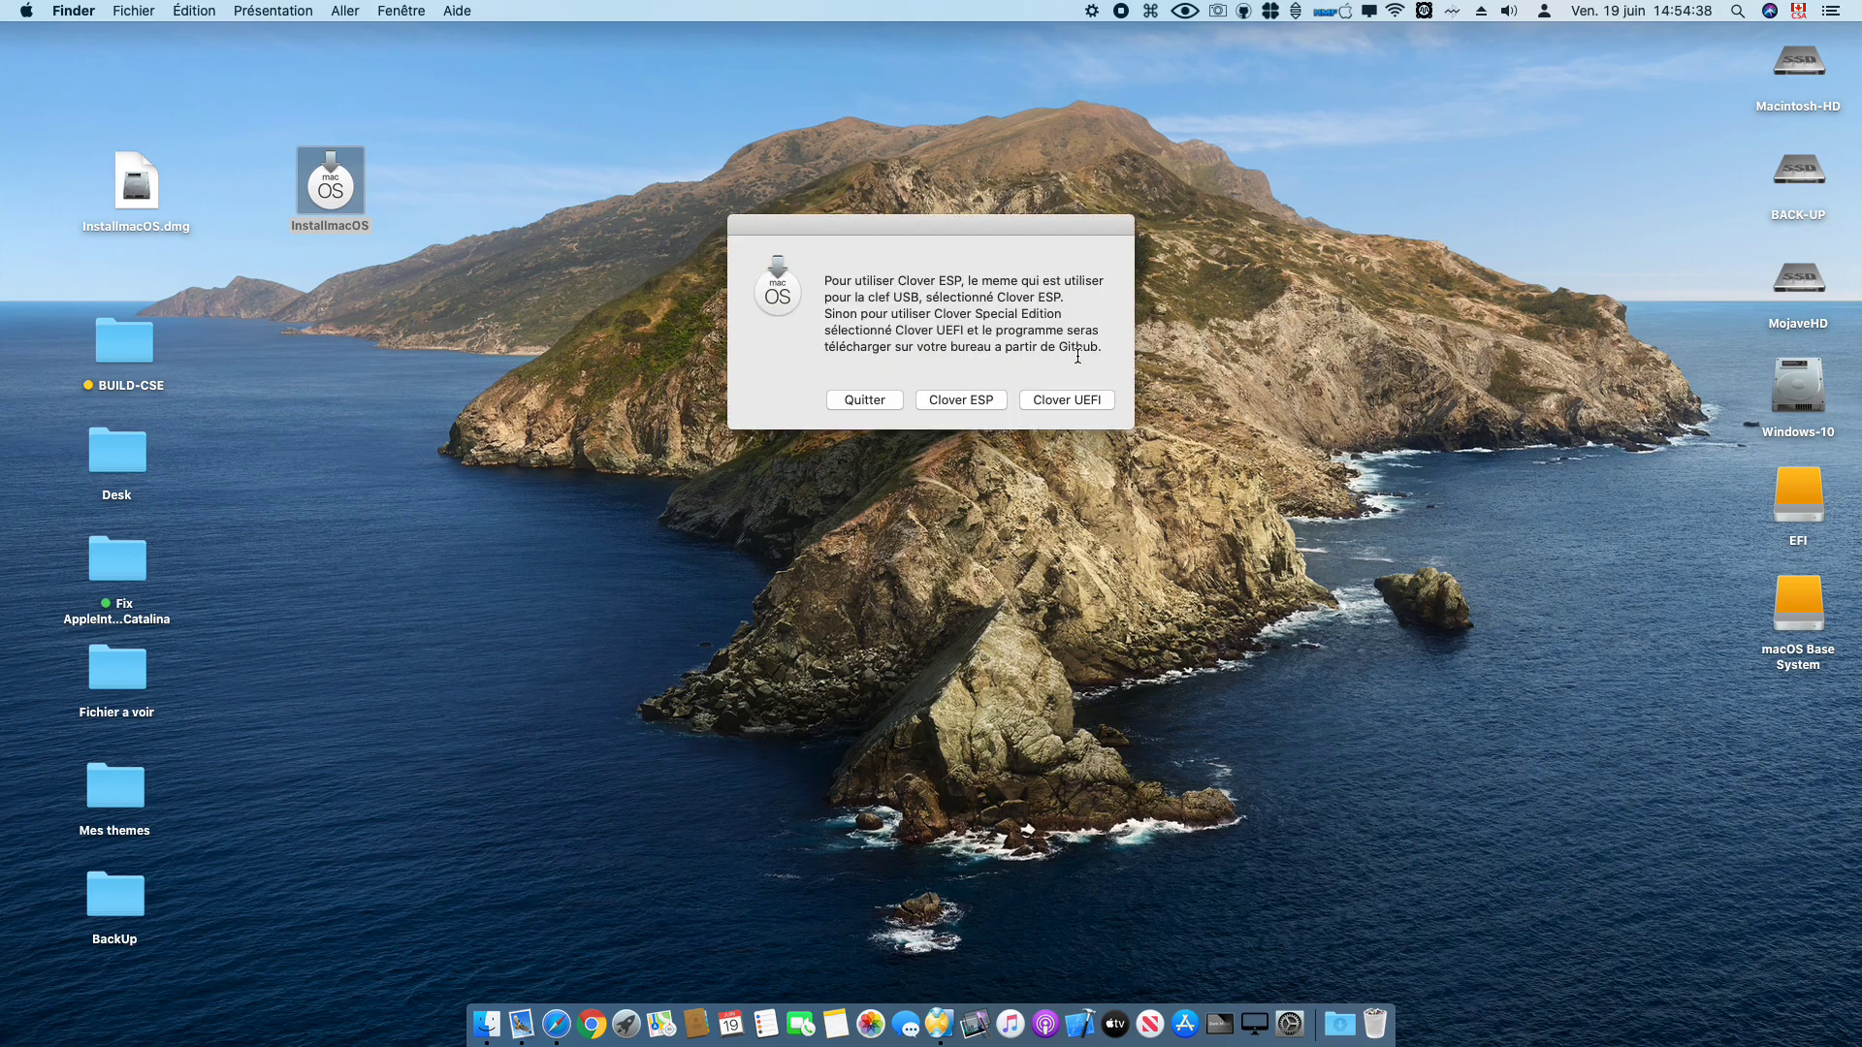
{"action": "left_click_drag", "start_coordinate": [945, 237], "coordinate": [939, 206]}
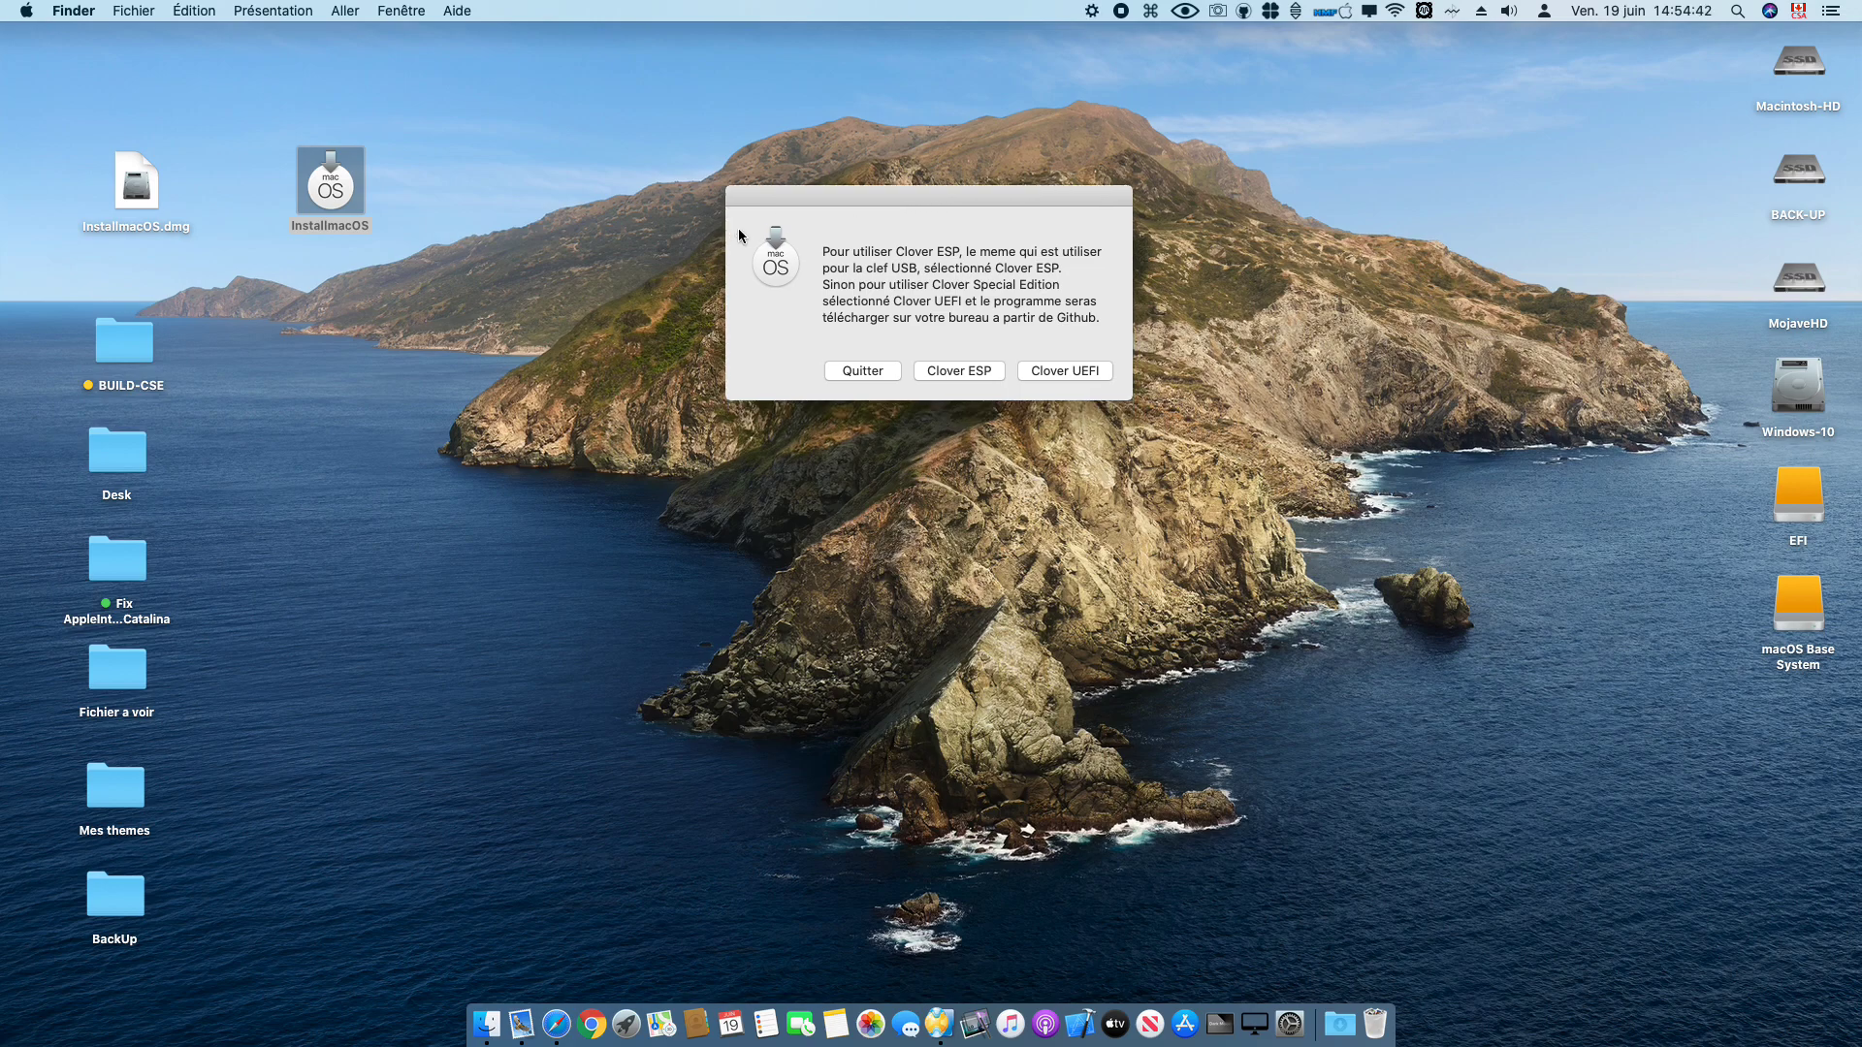
Step: Choose Clover UEFI and download Clover Special Edition to the desktop
{"action": "left_click", "coordinate": [1083, 371]}
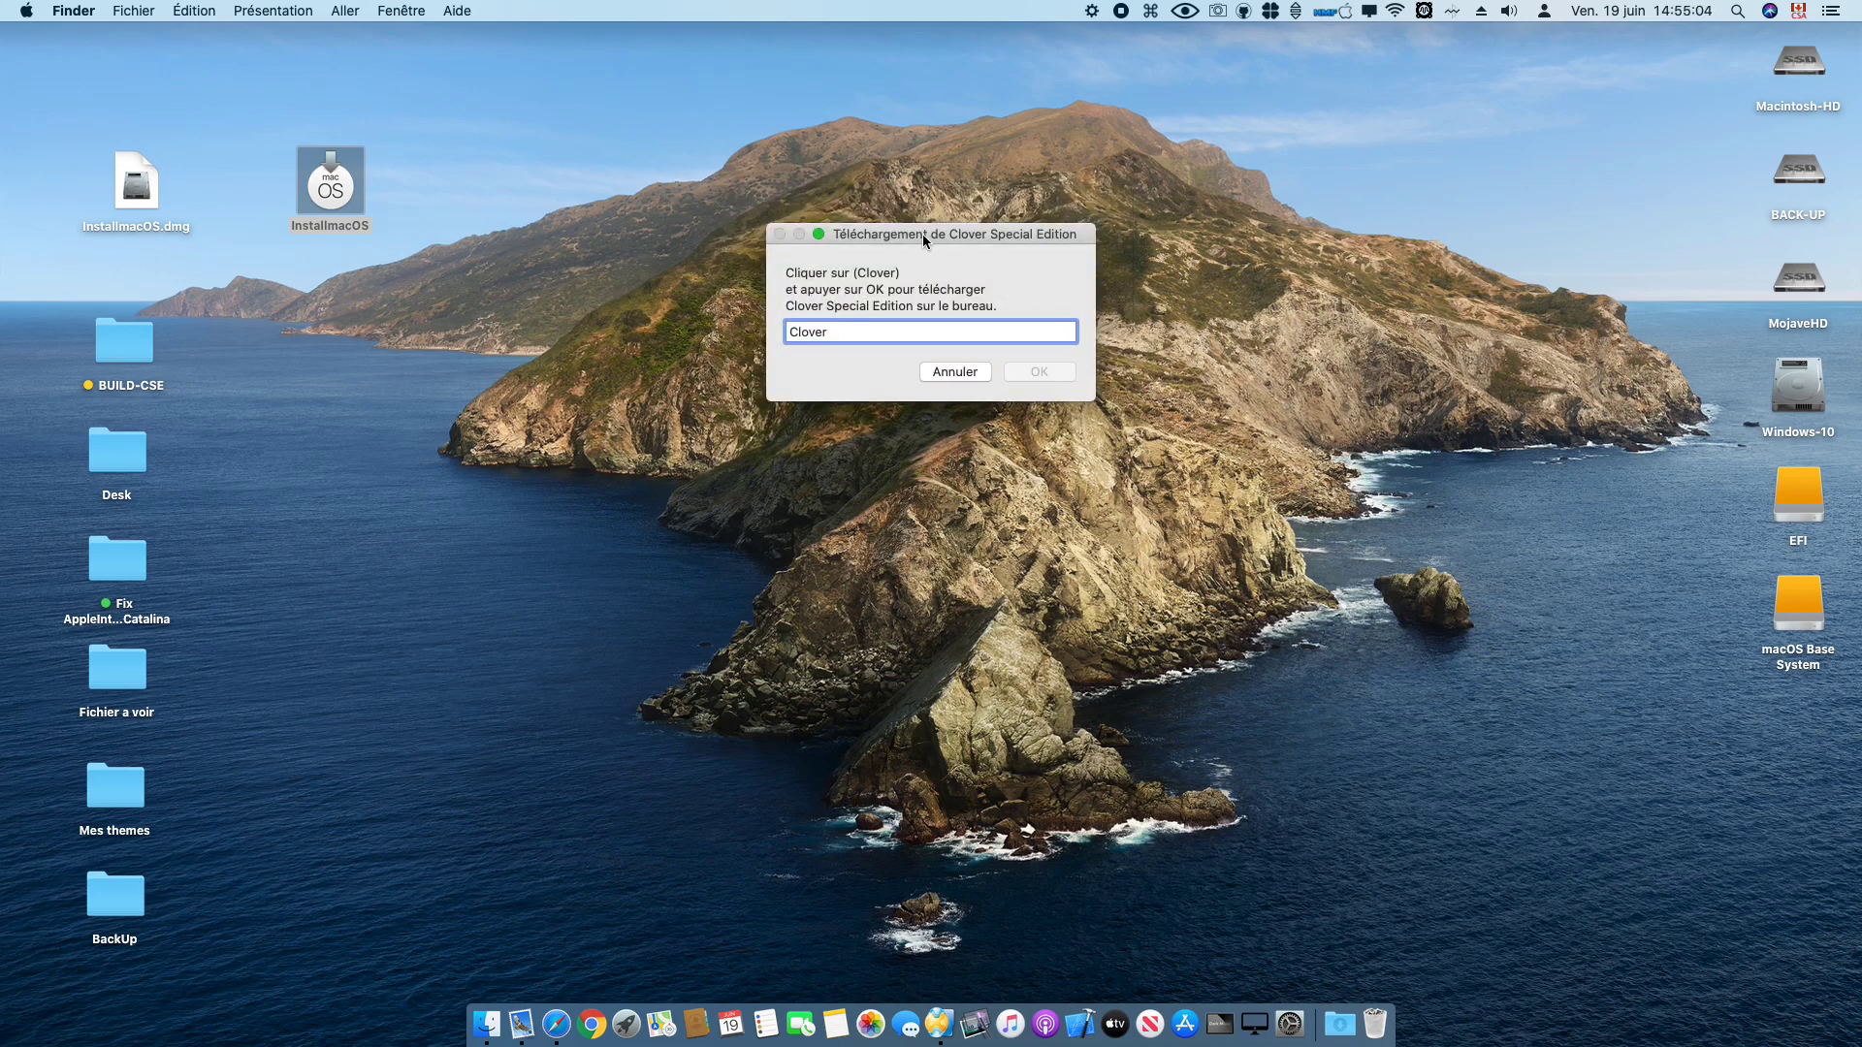
{"action": "double_click", "coordinate": [798, 332]}
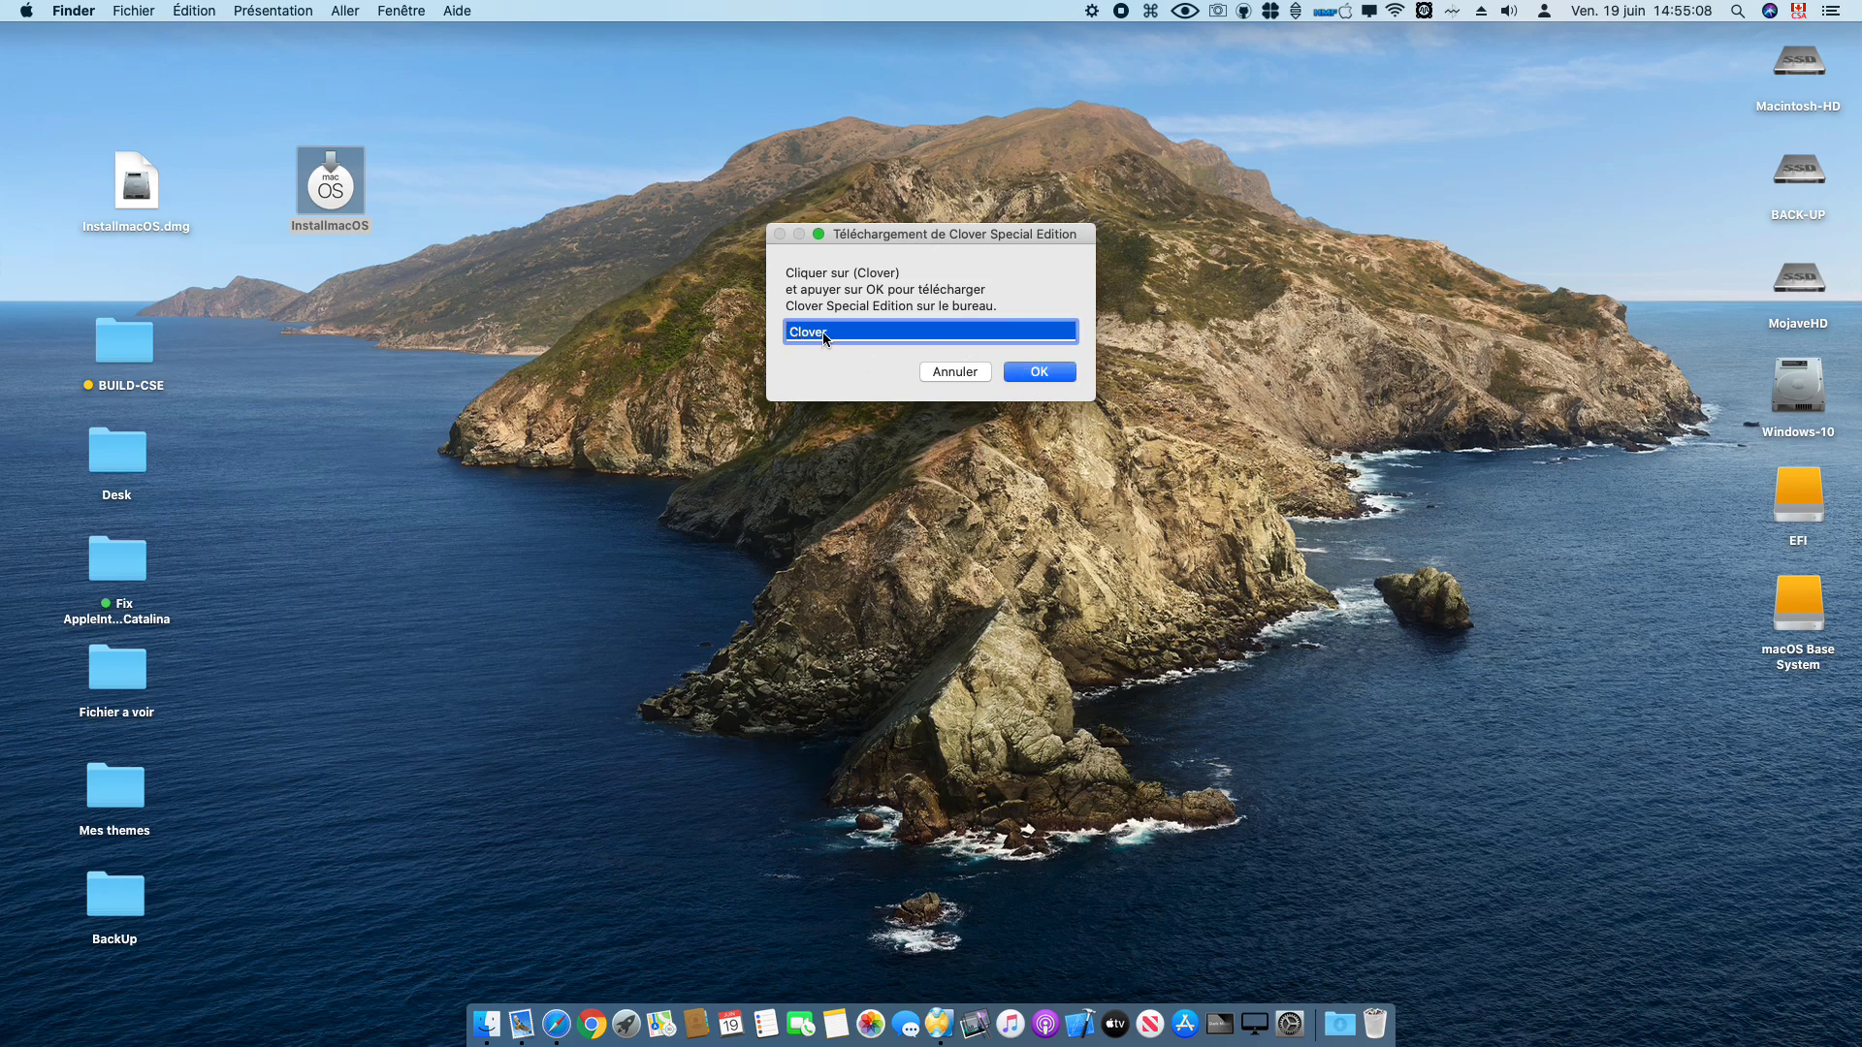
{"action": "left_click", "coordinate": [1034, 374]}
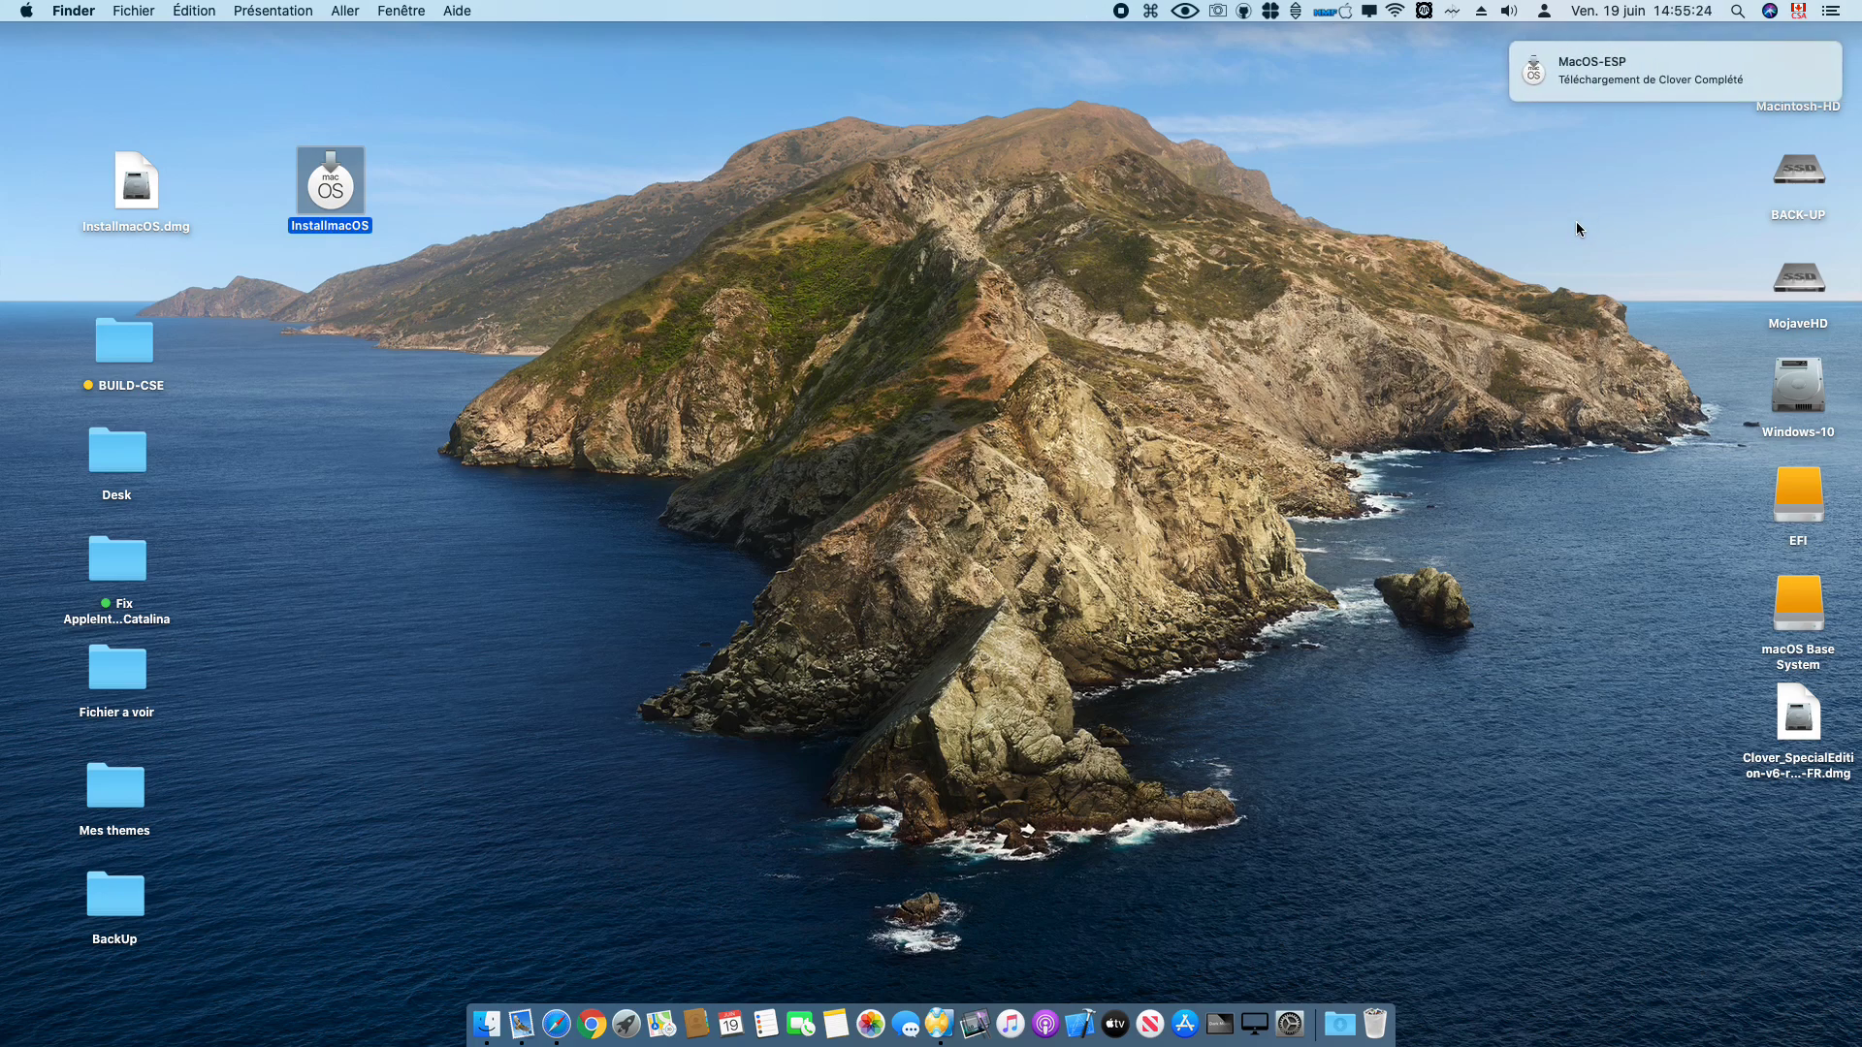
Step: Mount the downloaded Clover_SpecialEdition disk image, check its contents and close its window
{"action": "double_click", "coordinate": [1791, 708]}
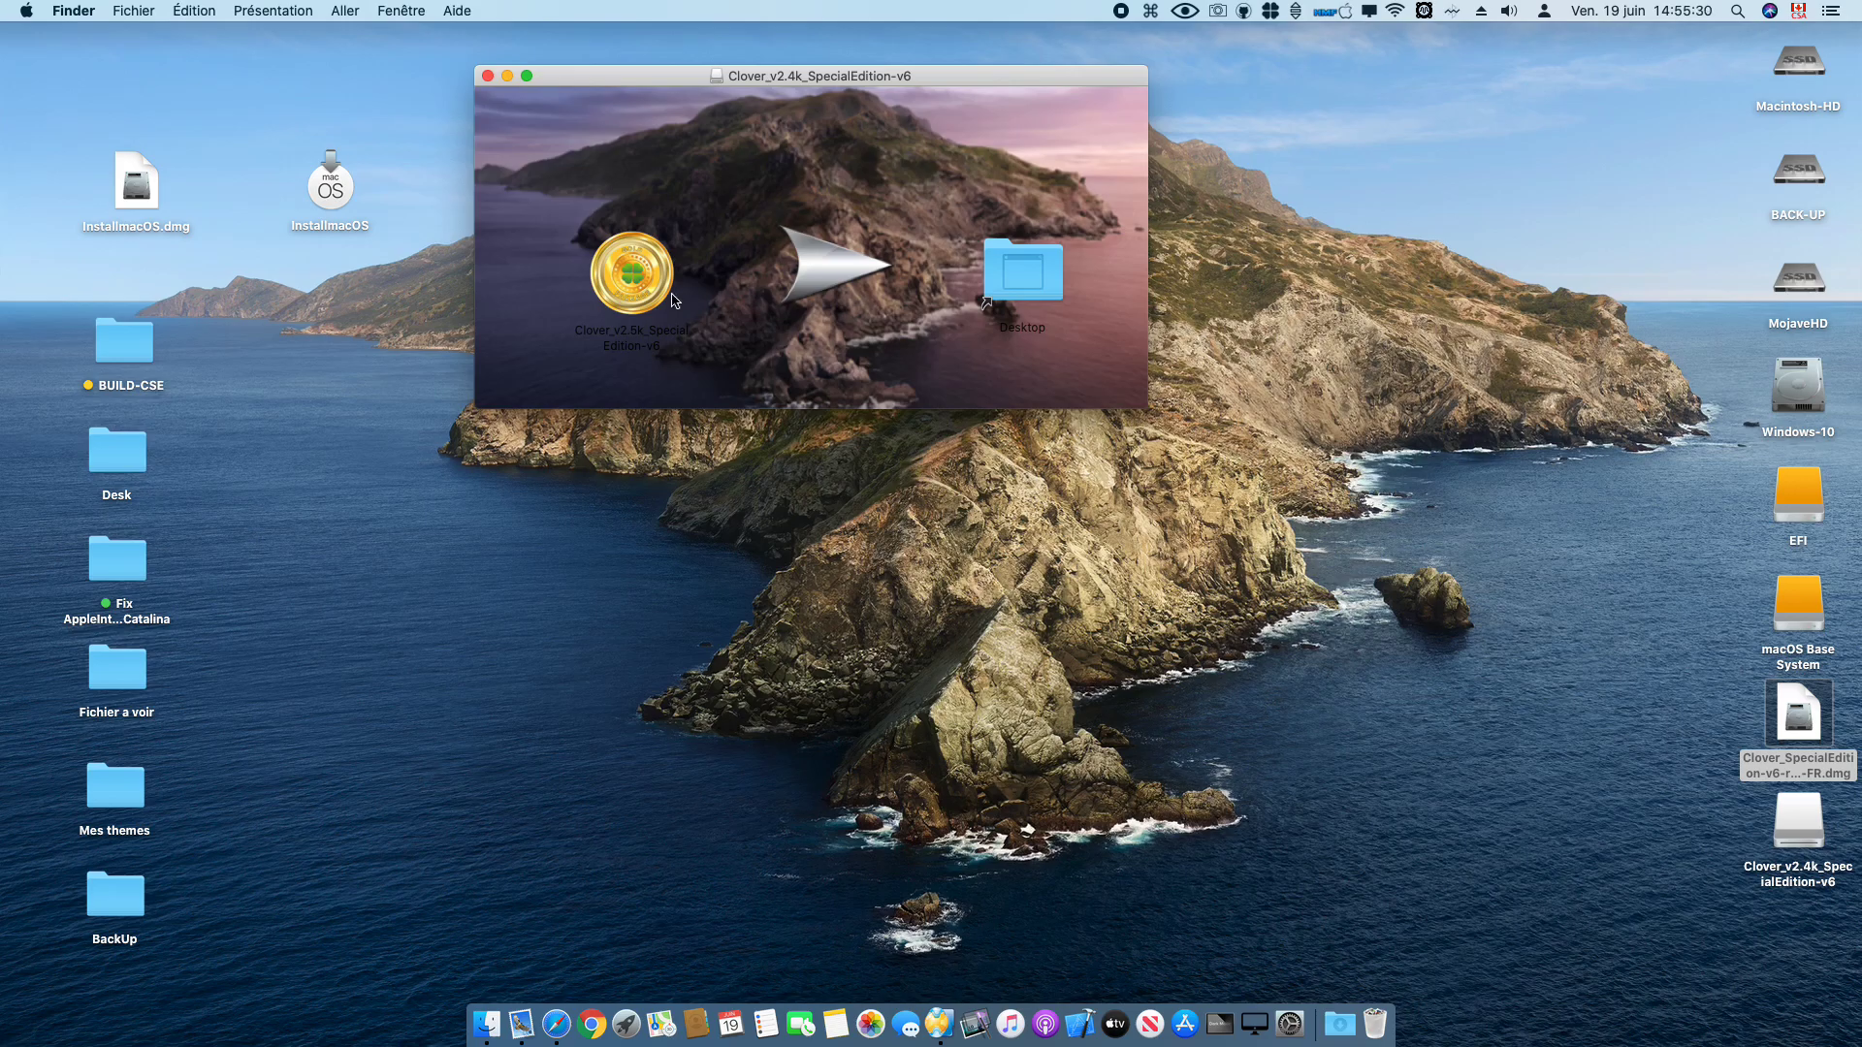
{"action": "left_click", "coordinate": [654, 281]}
{"action": "left_click", "coordinate": [981, 384]}
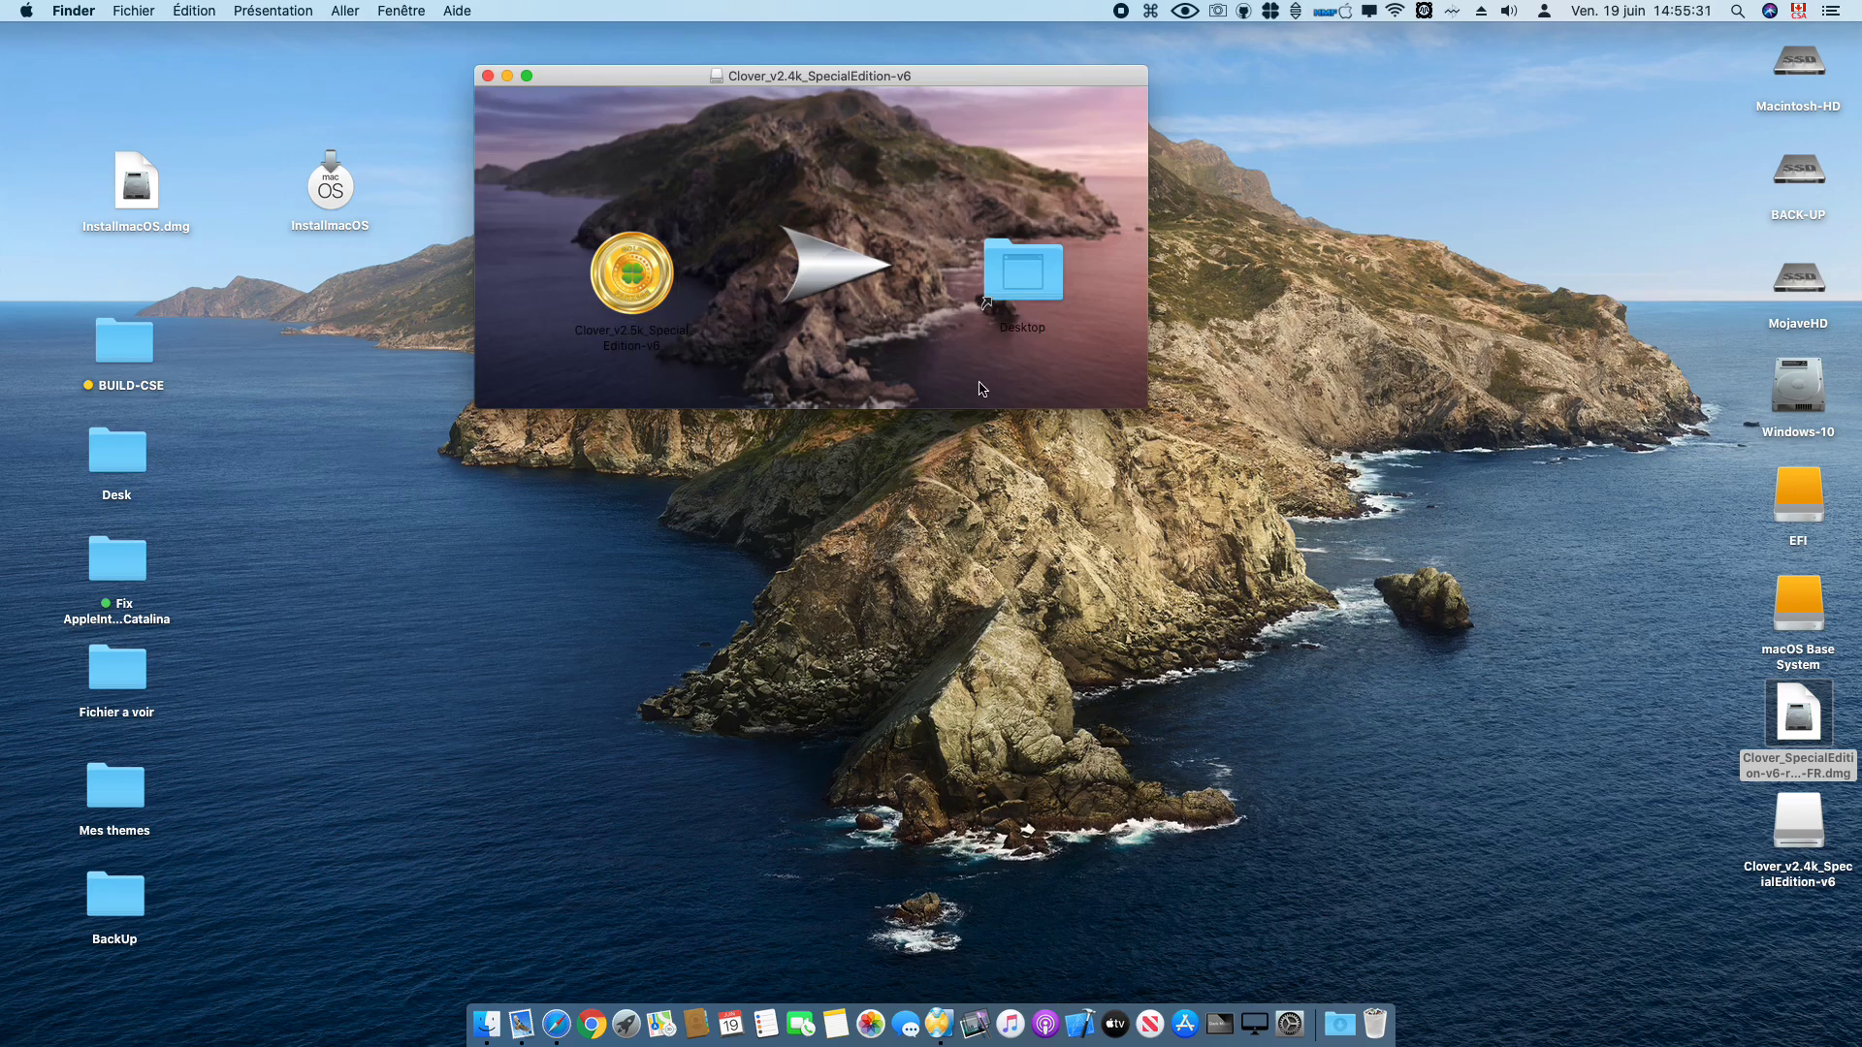
{"action": "left_click", "coordinate": [488, 76]}
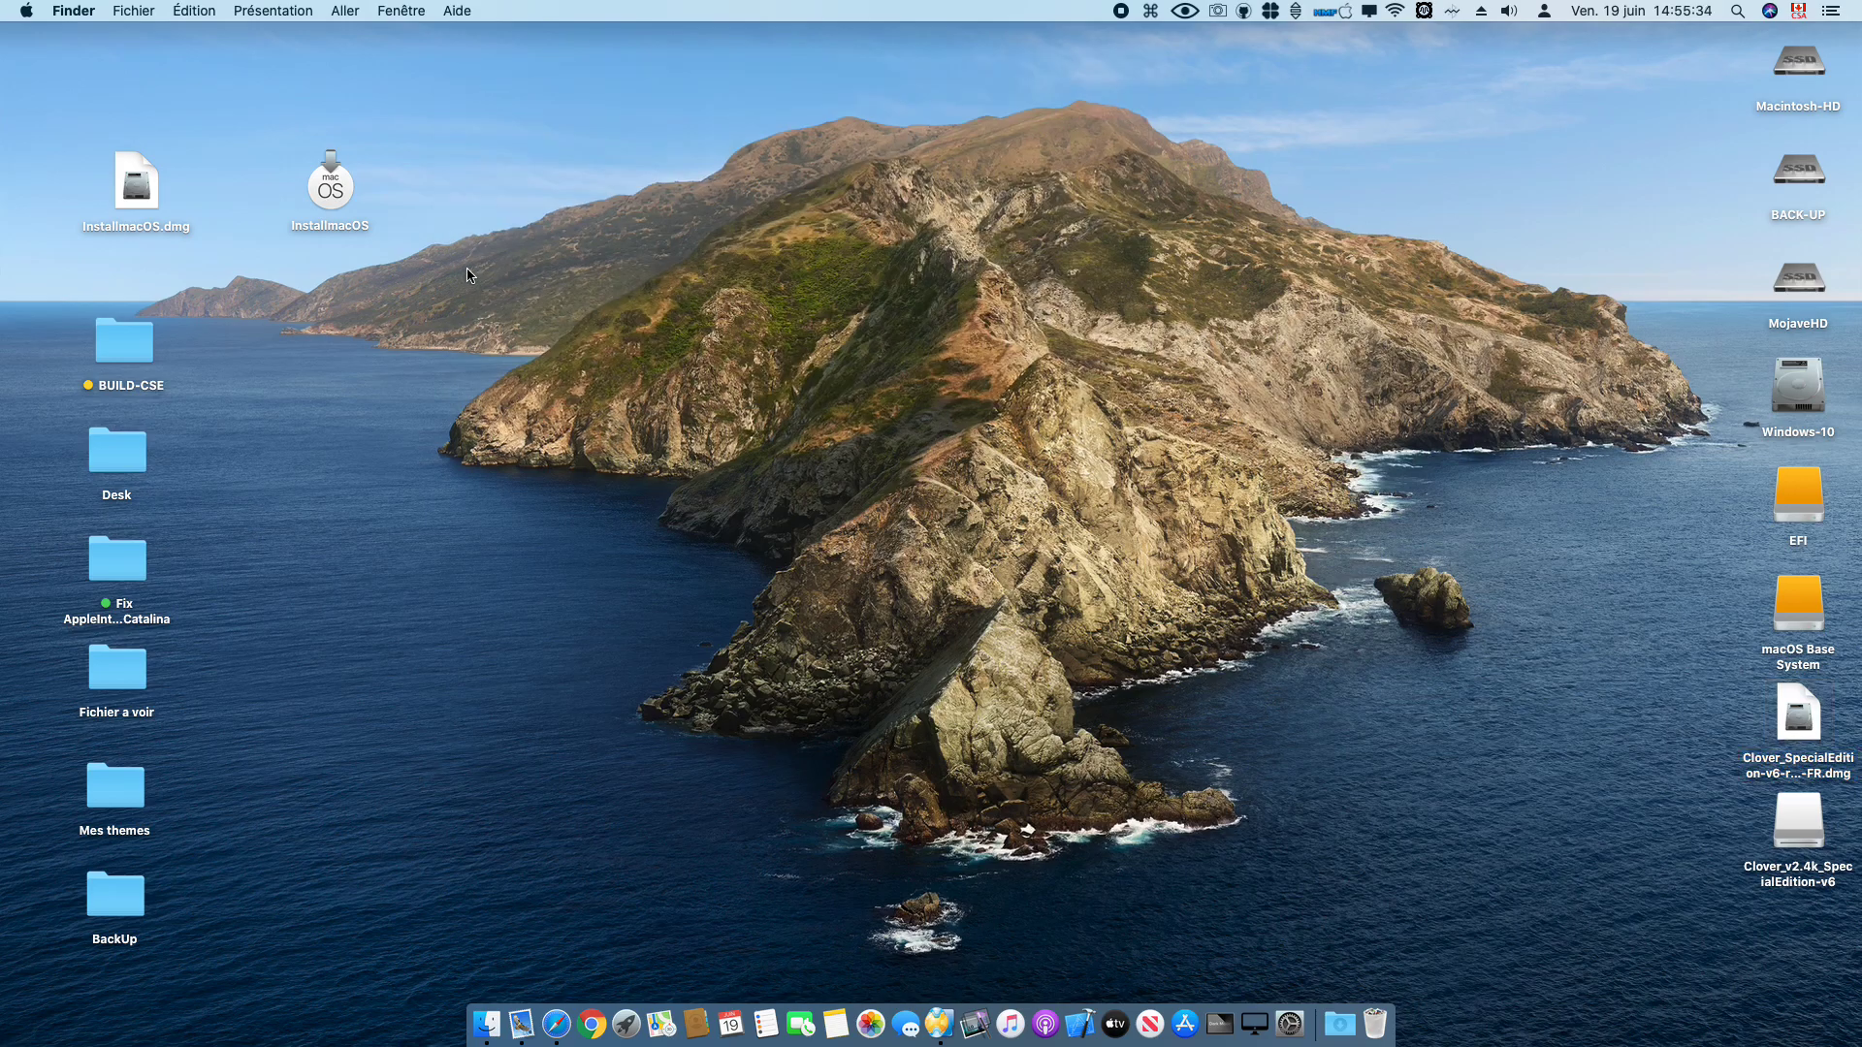
Step: Relaunch InstallmacOS, go to its Clover options and open the Clover ESP installer package
{"action": "double_click", "coordinate": [326, 176]}
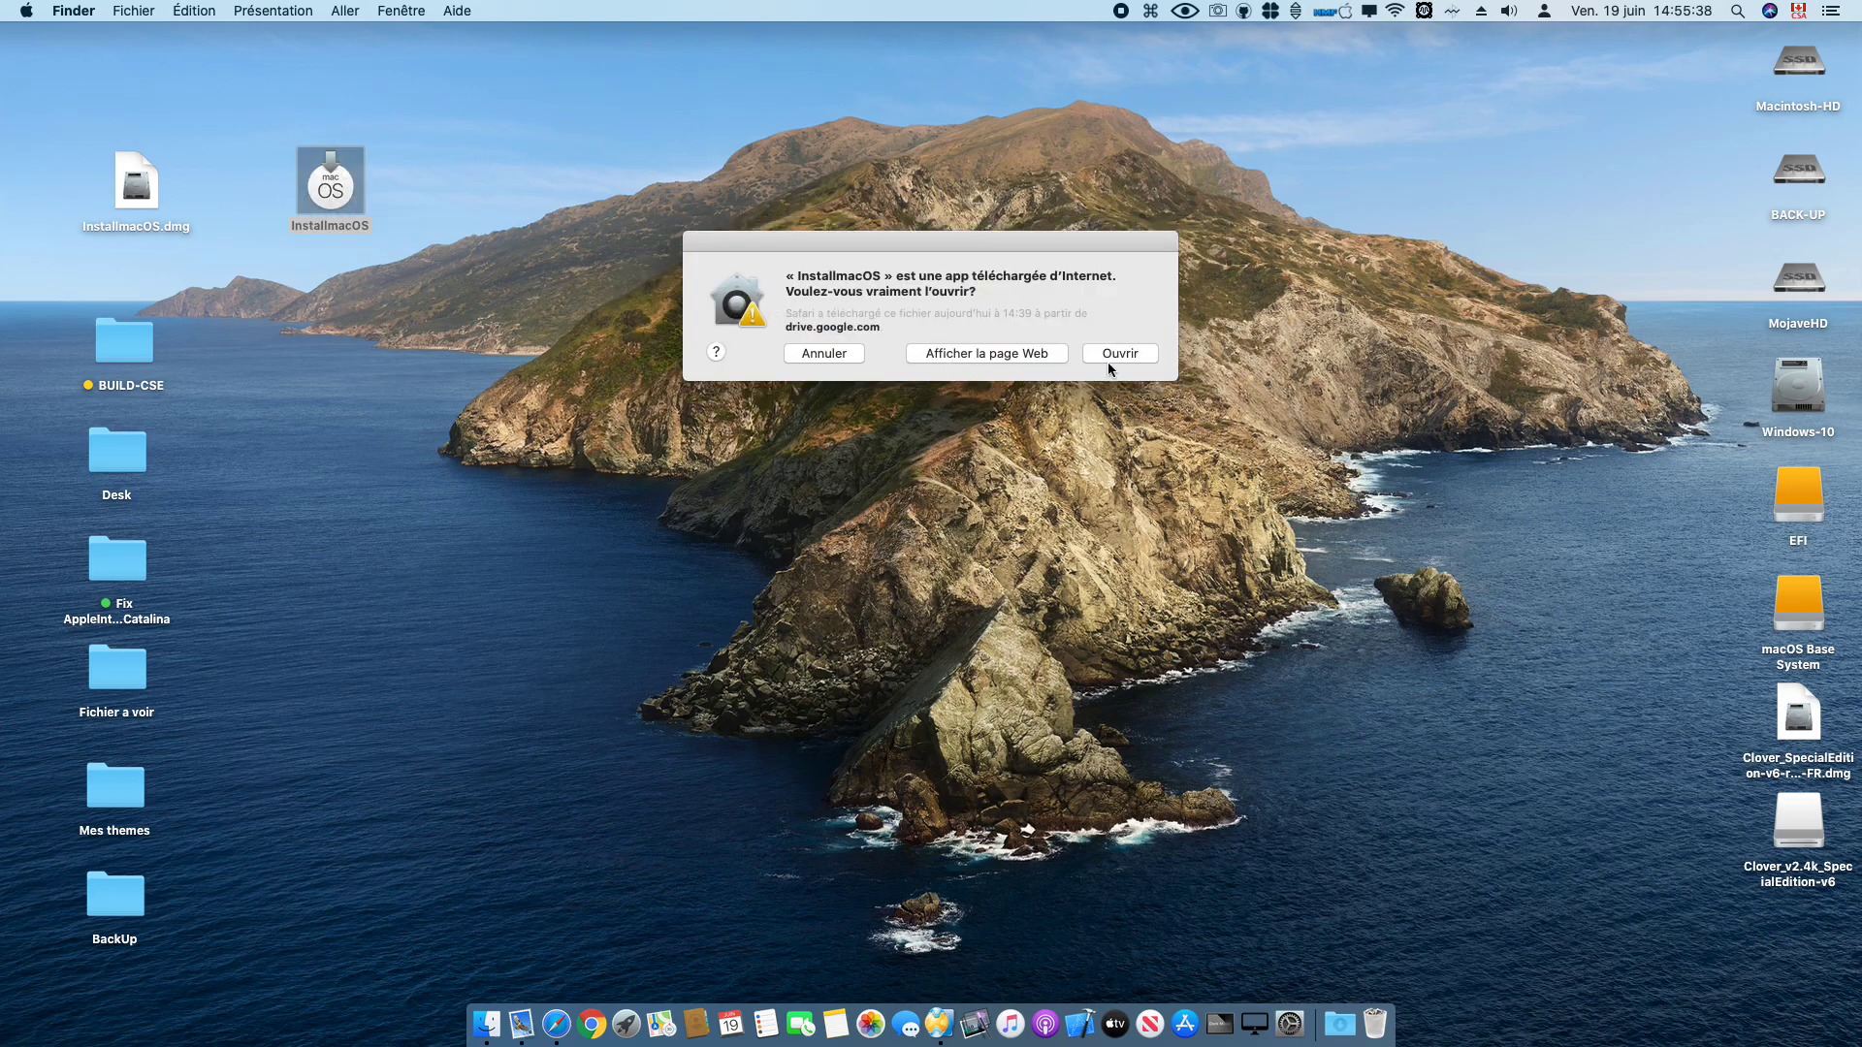
{"action": "left_click", "coordinate": [1111, 355]}
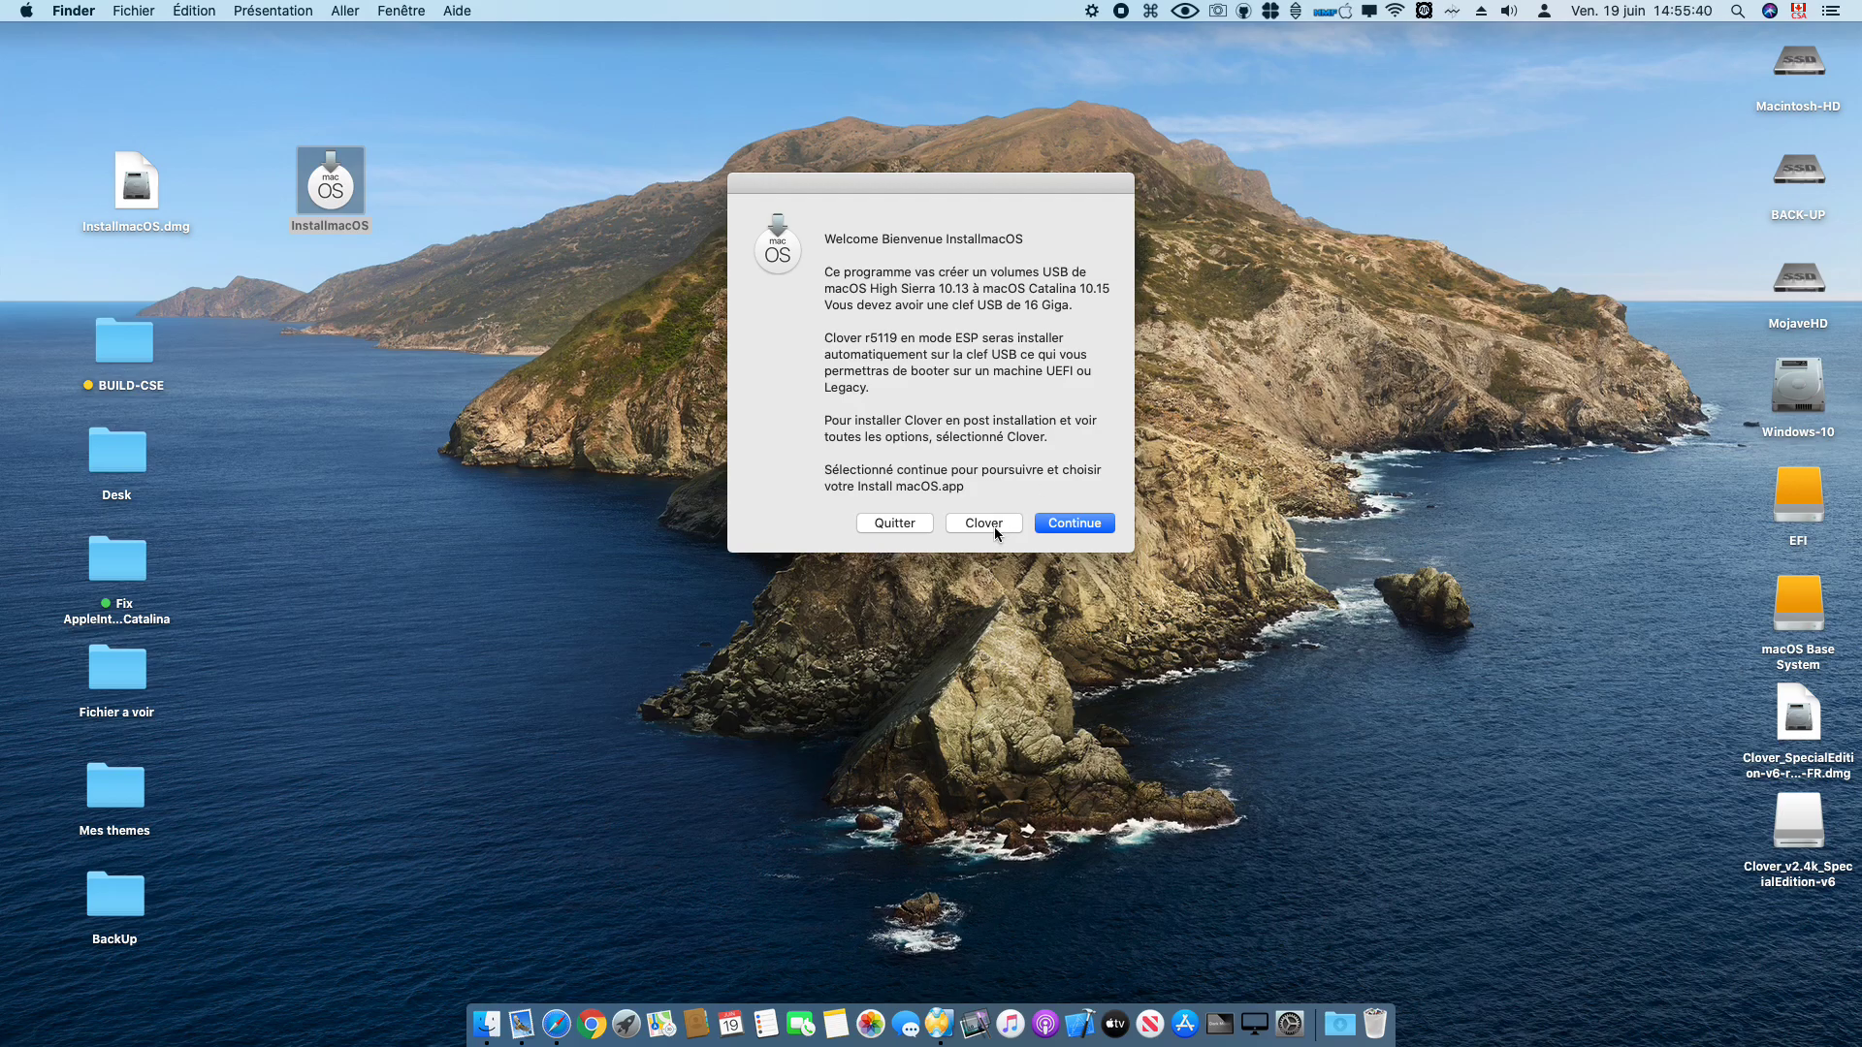
{"action": "left_click", "coordinate": [993, 526]}
{"action": "left_click", "coordinate": [1104, 359]}
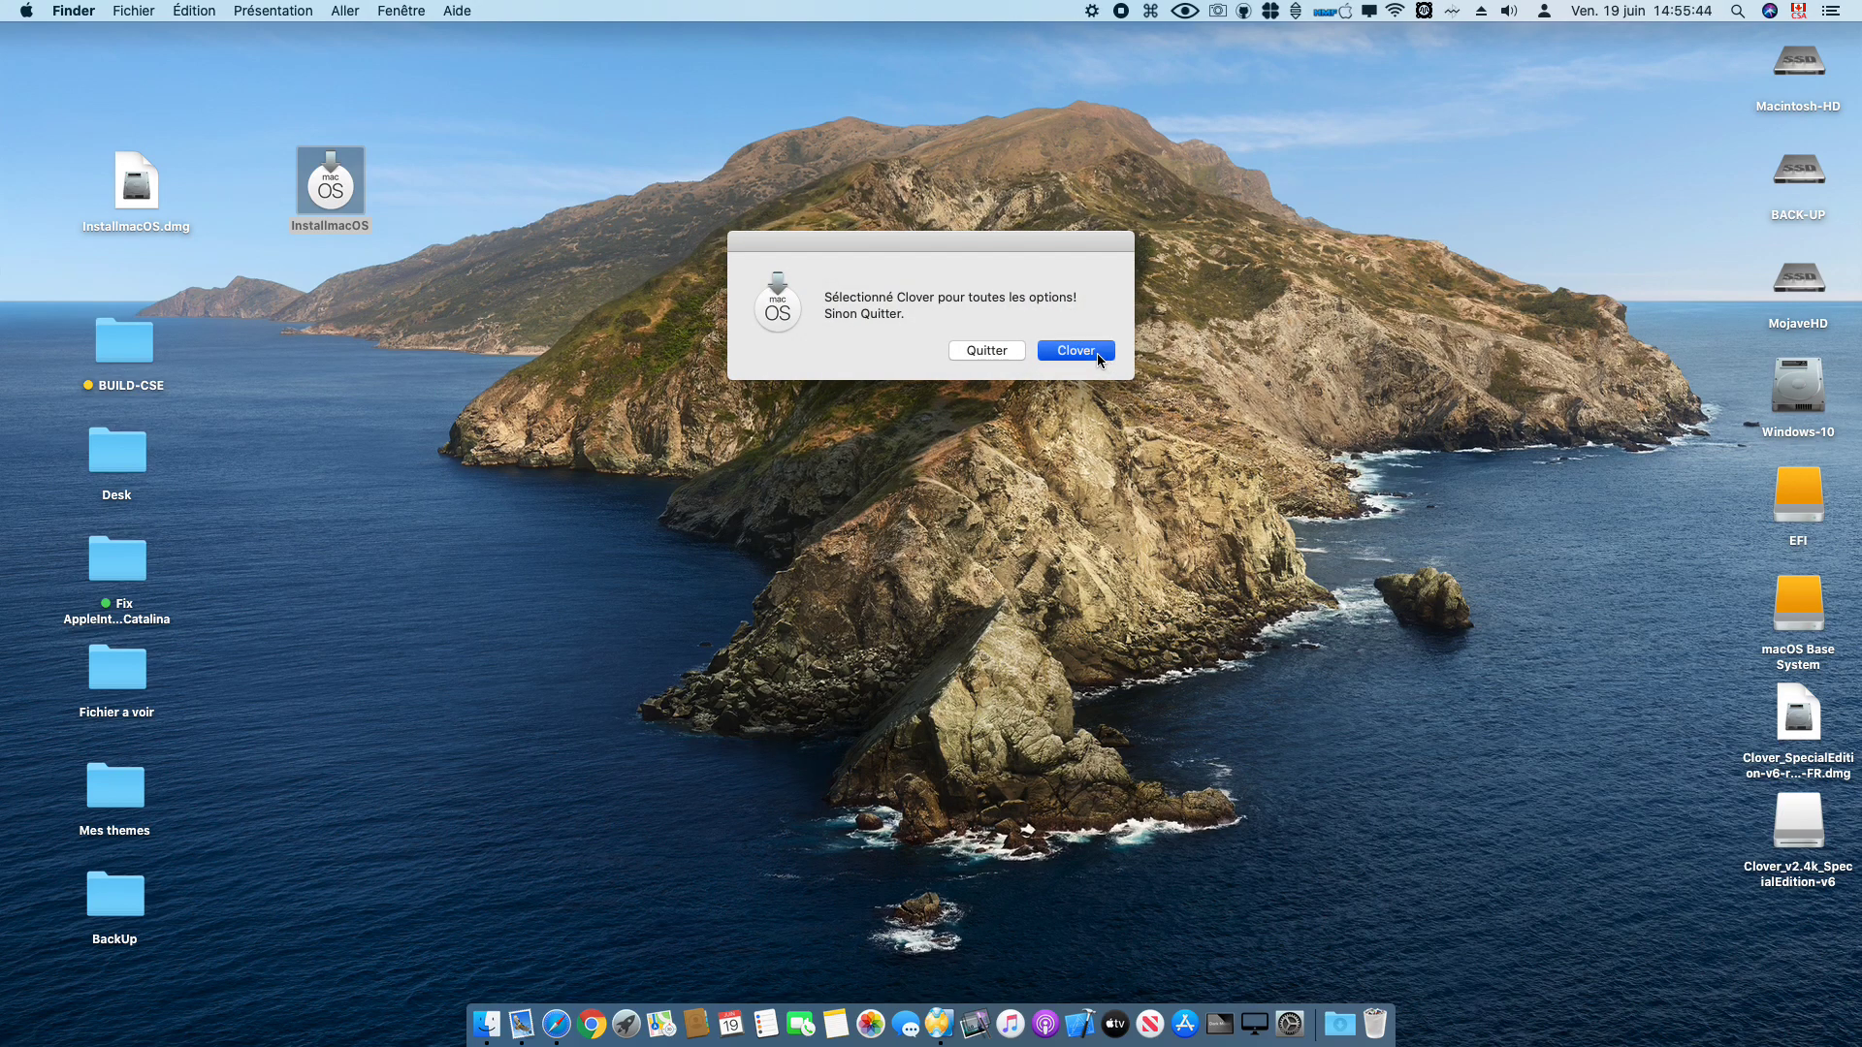
{"action": "left_click", "coordinate": [1097, 353]}
{"action": "left_click", "coordinate": [979, 399]}
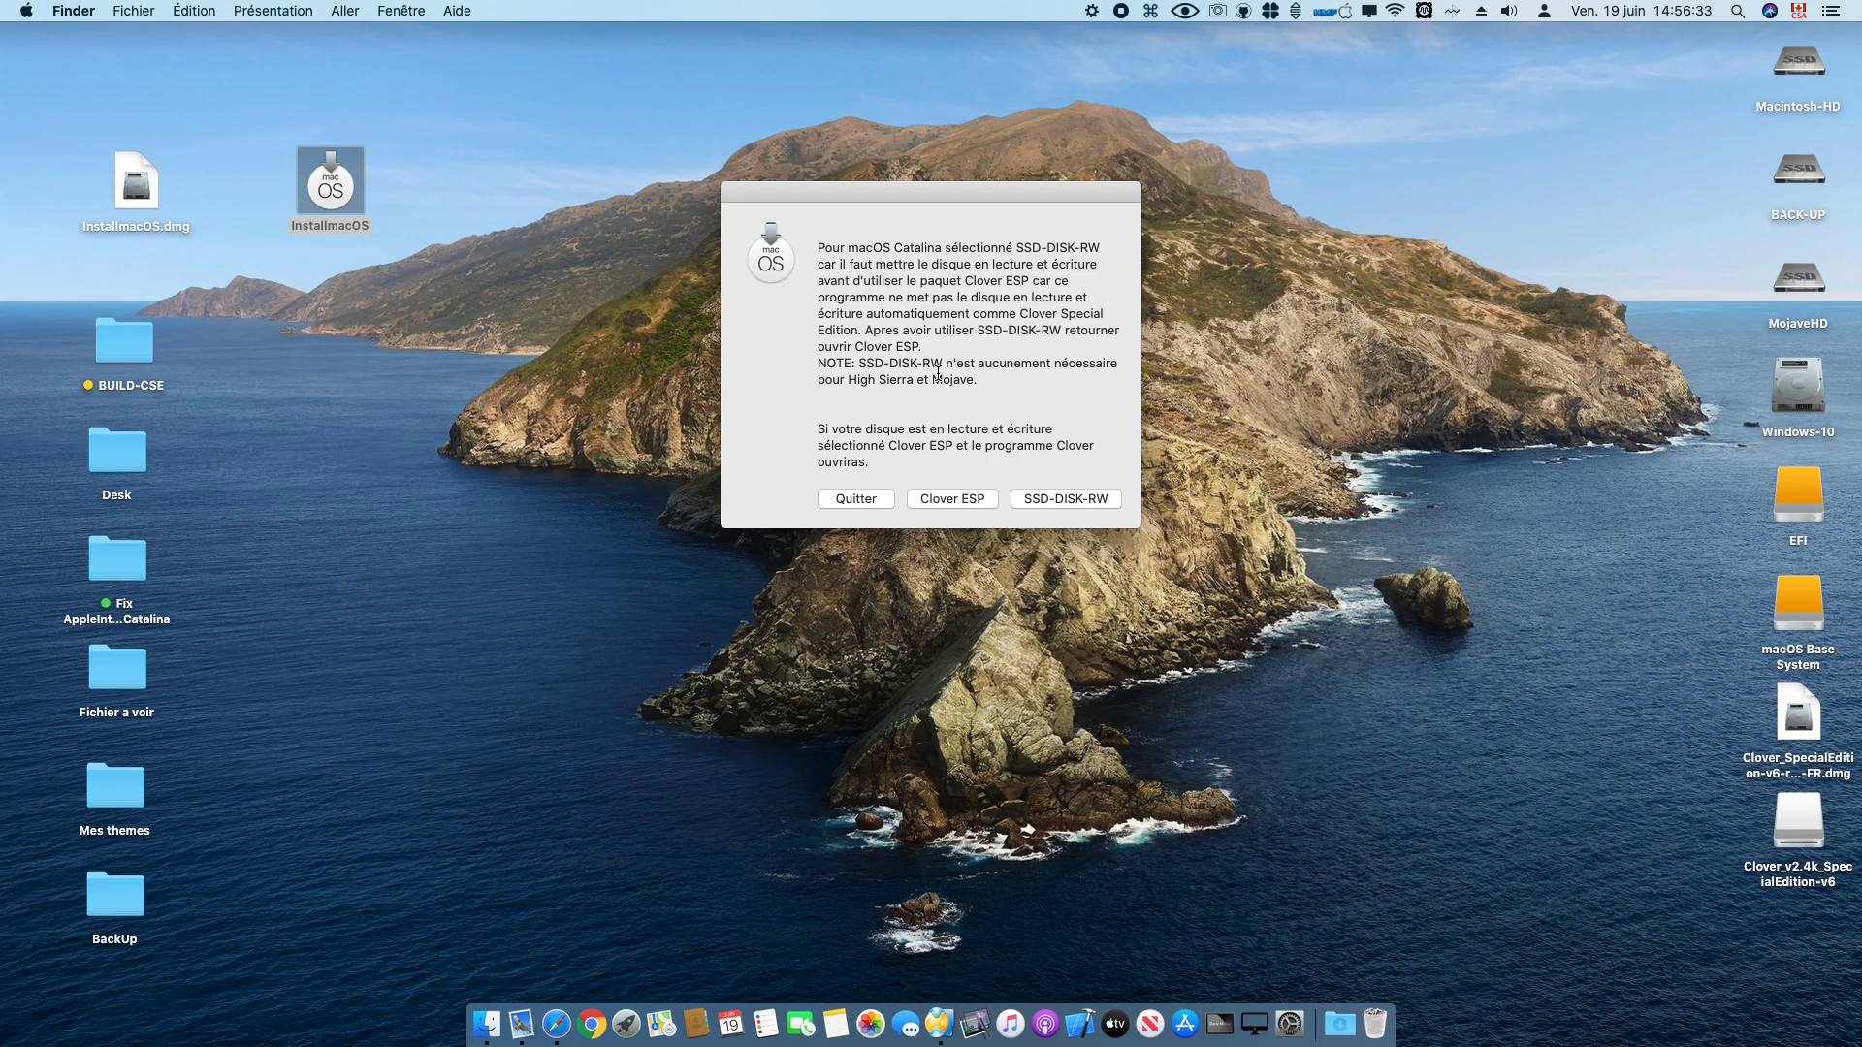
{"action": "left_click", "coordinate": [949, 498]}
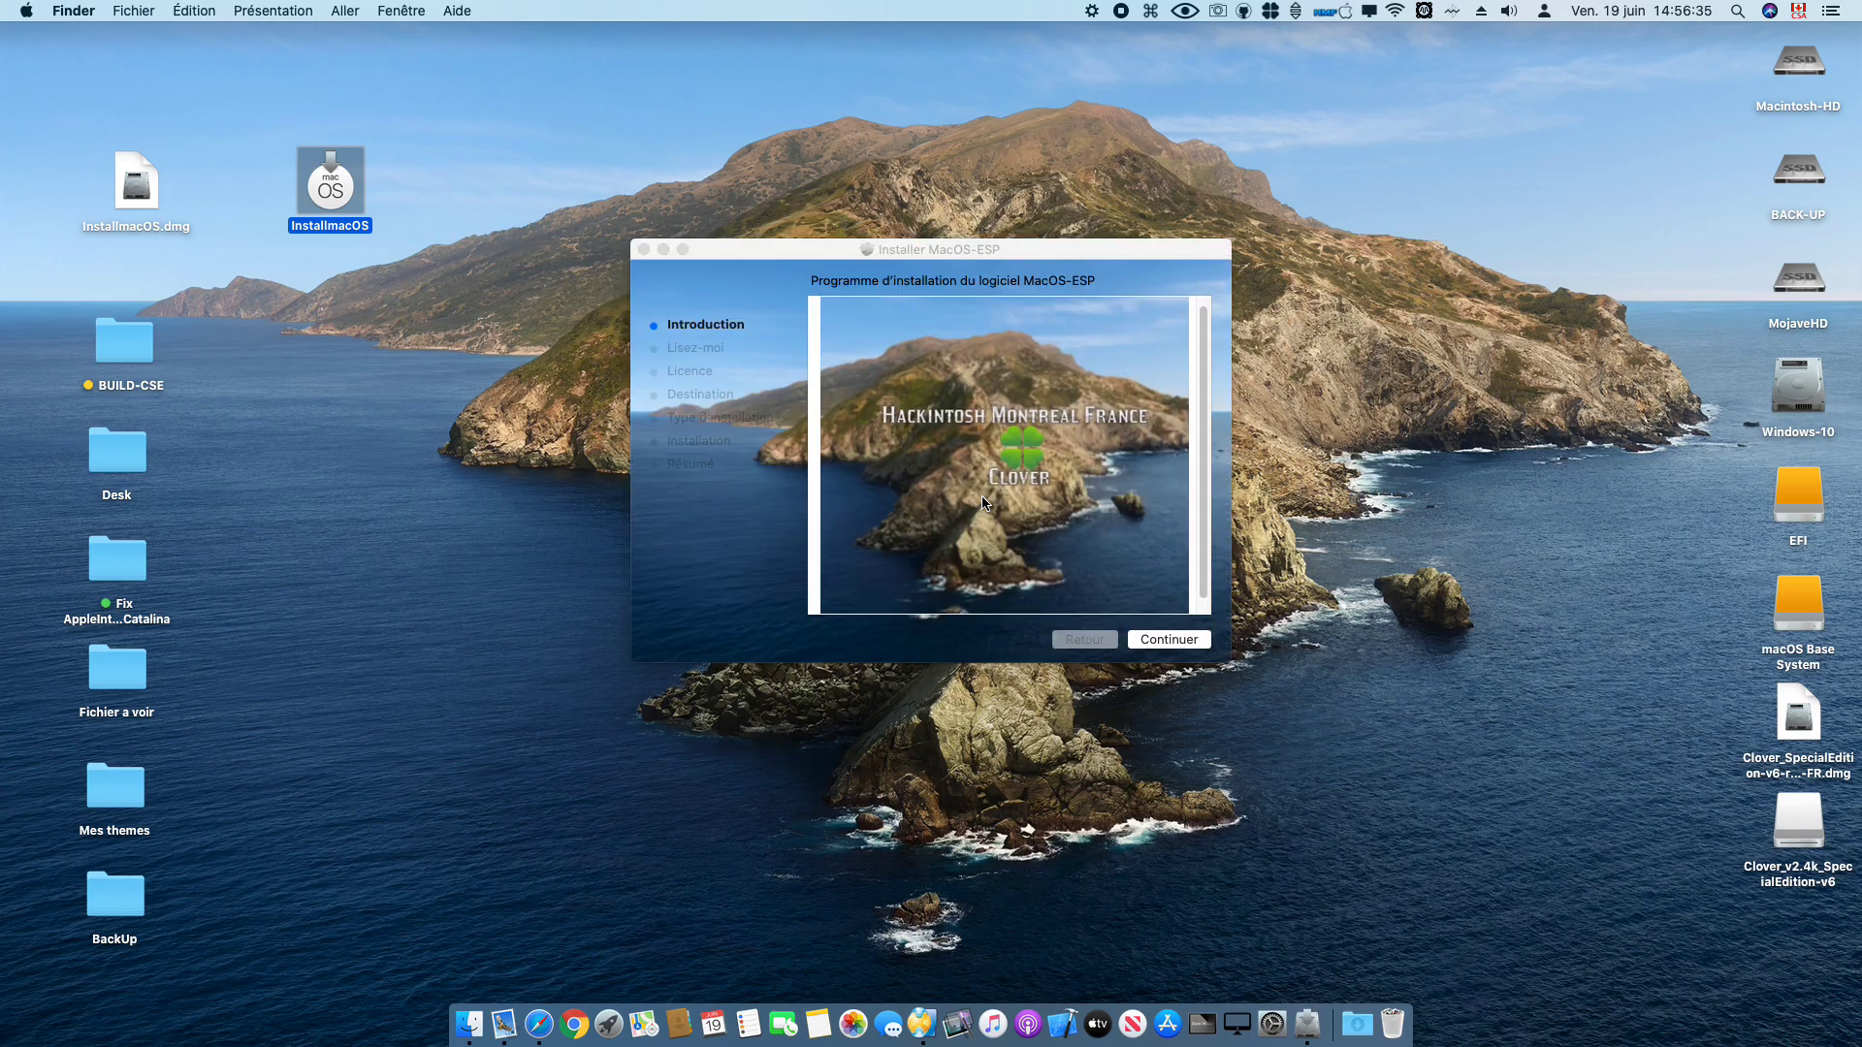
Step: Go through the MacOS-ESP installer's introduction, read-me and licence, accepting the licence to reach the installation type
{"action": "left_click_drag", "start_coordinate": [787, 253], "coordinate": [810, 205]}
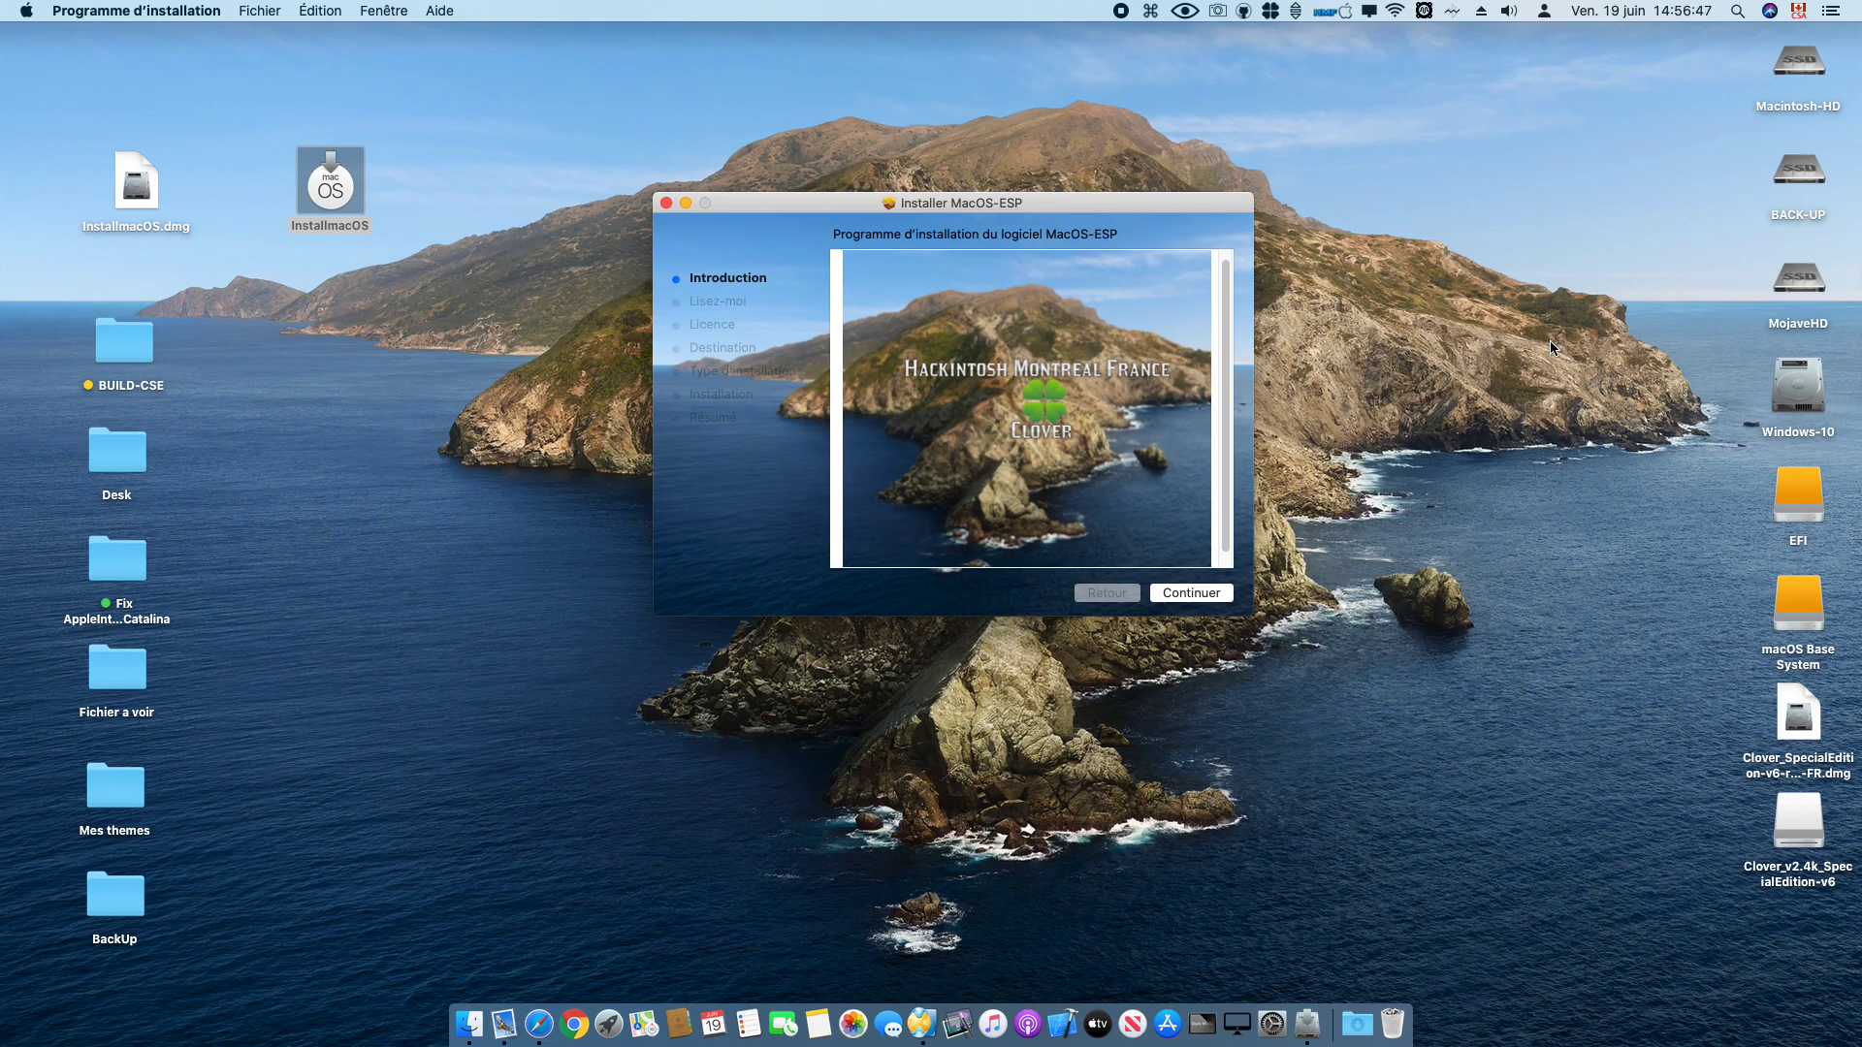
{"action": "left_click", "coordinate": [1212, 599]}
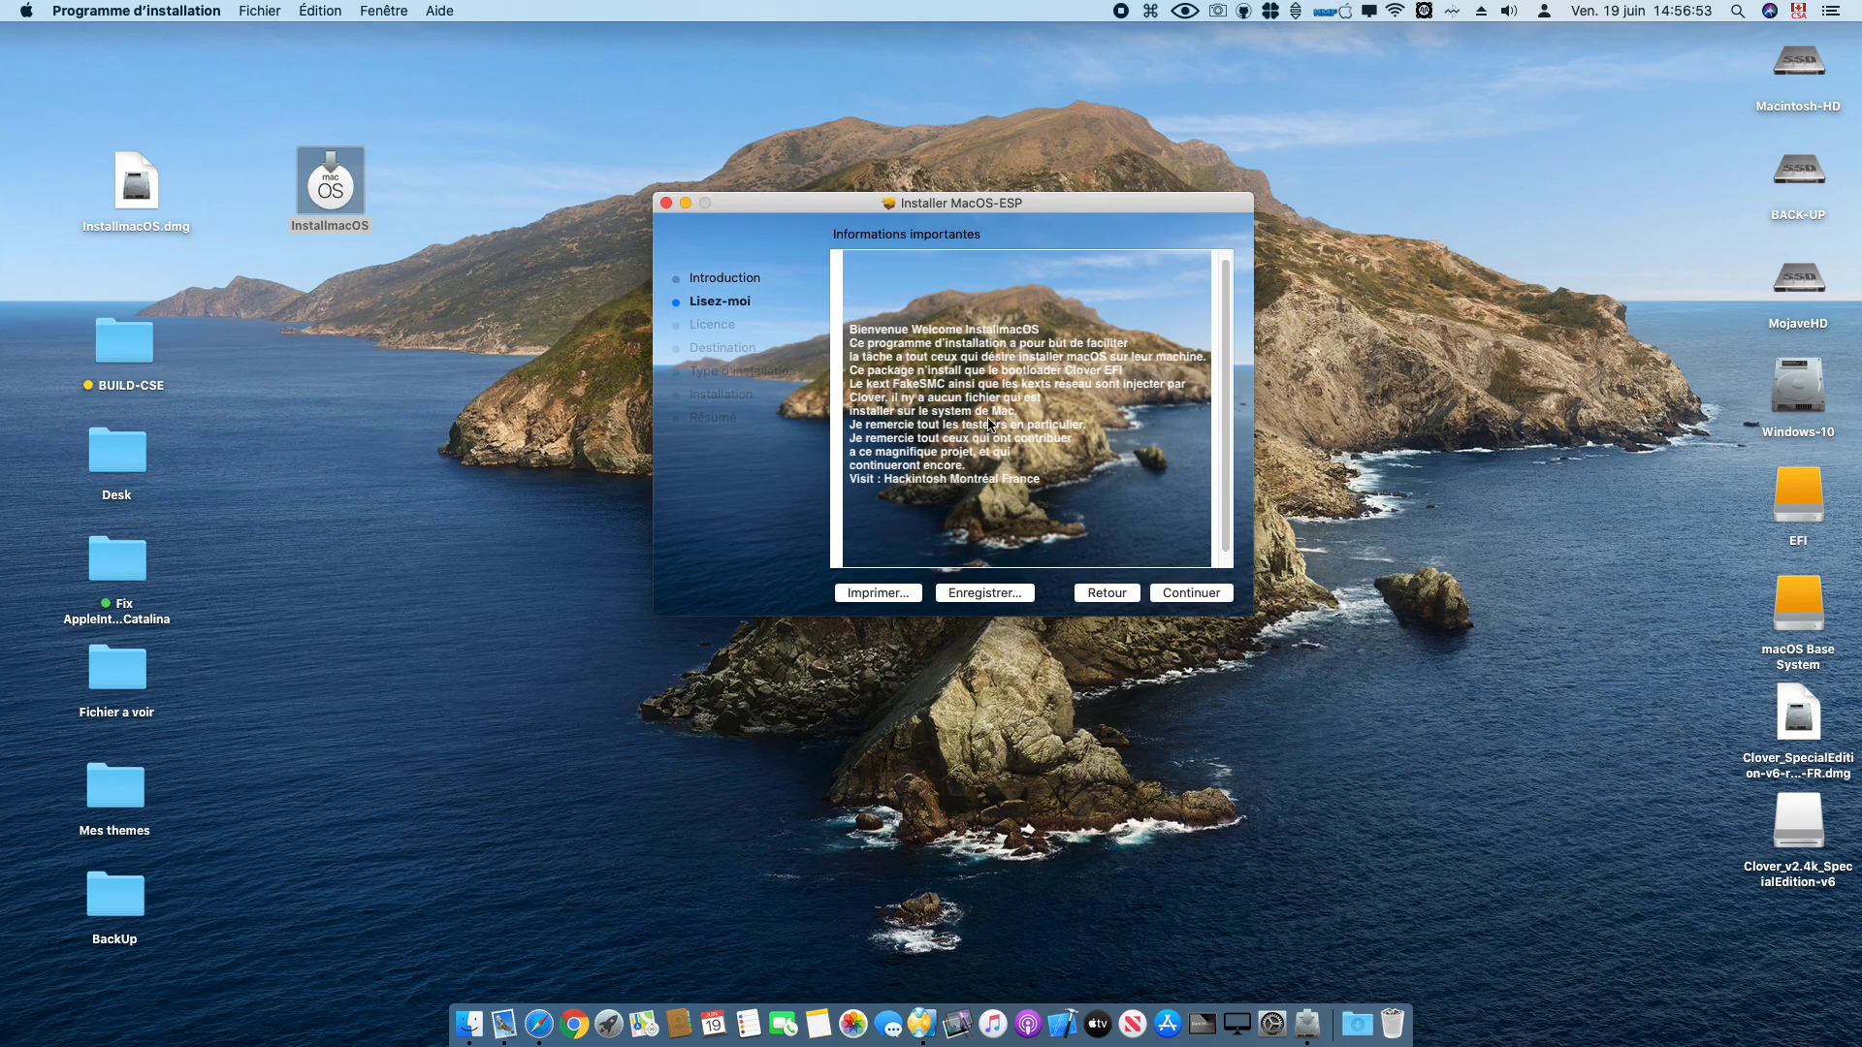
{"action": "left_click_drag", "start_coordinate": [860, 332], "coordinate": [1030, 399]}
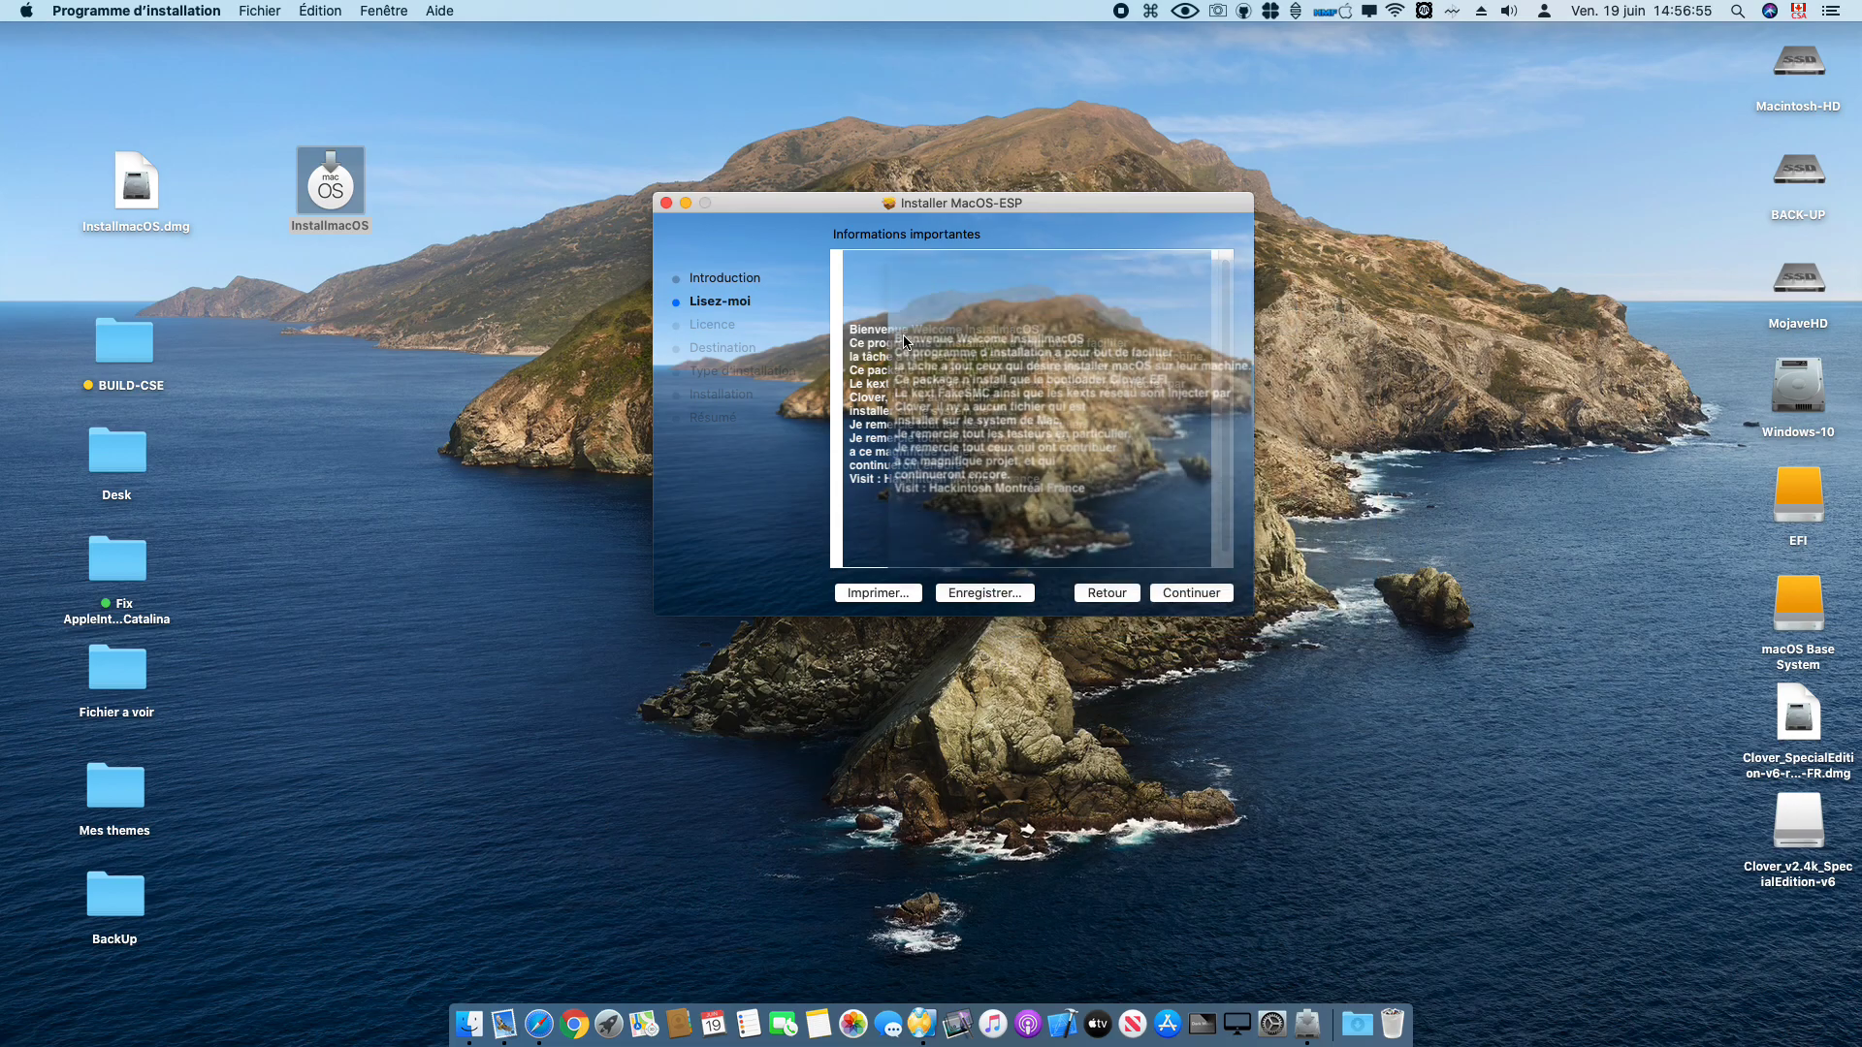
{"action": "left_click", "coordinate": [1213, 598]}
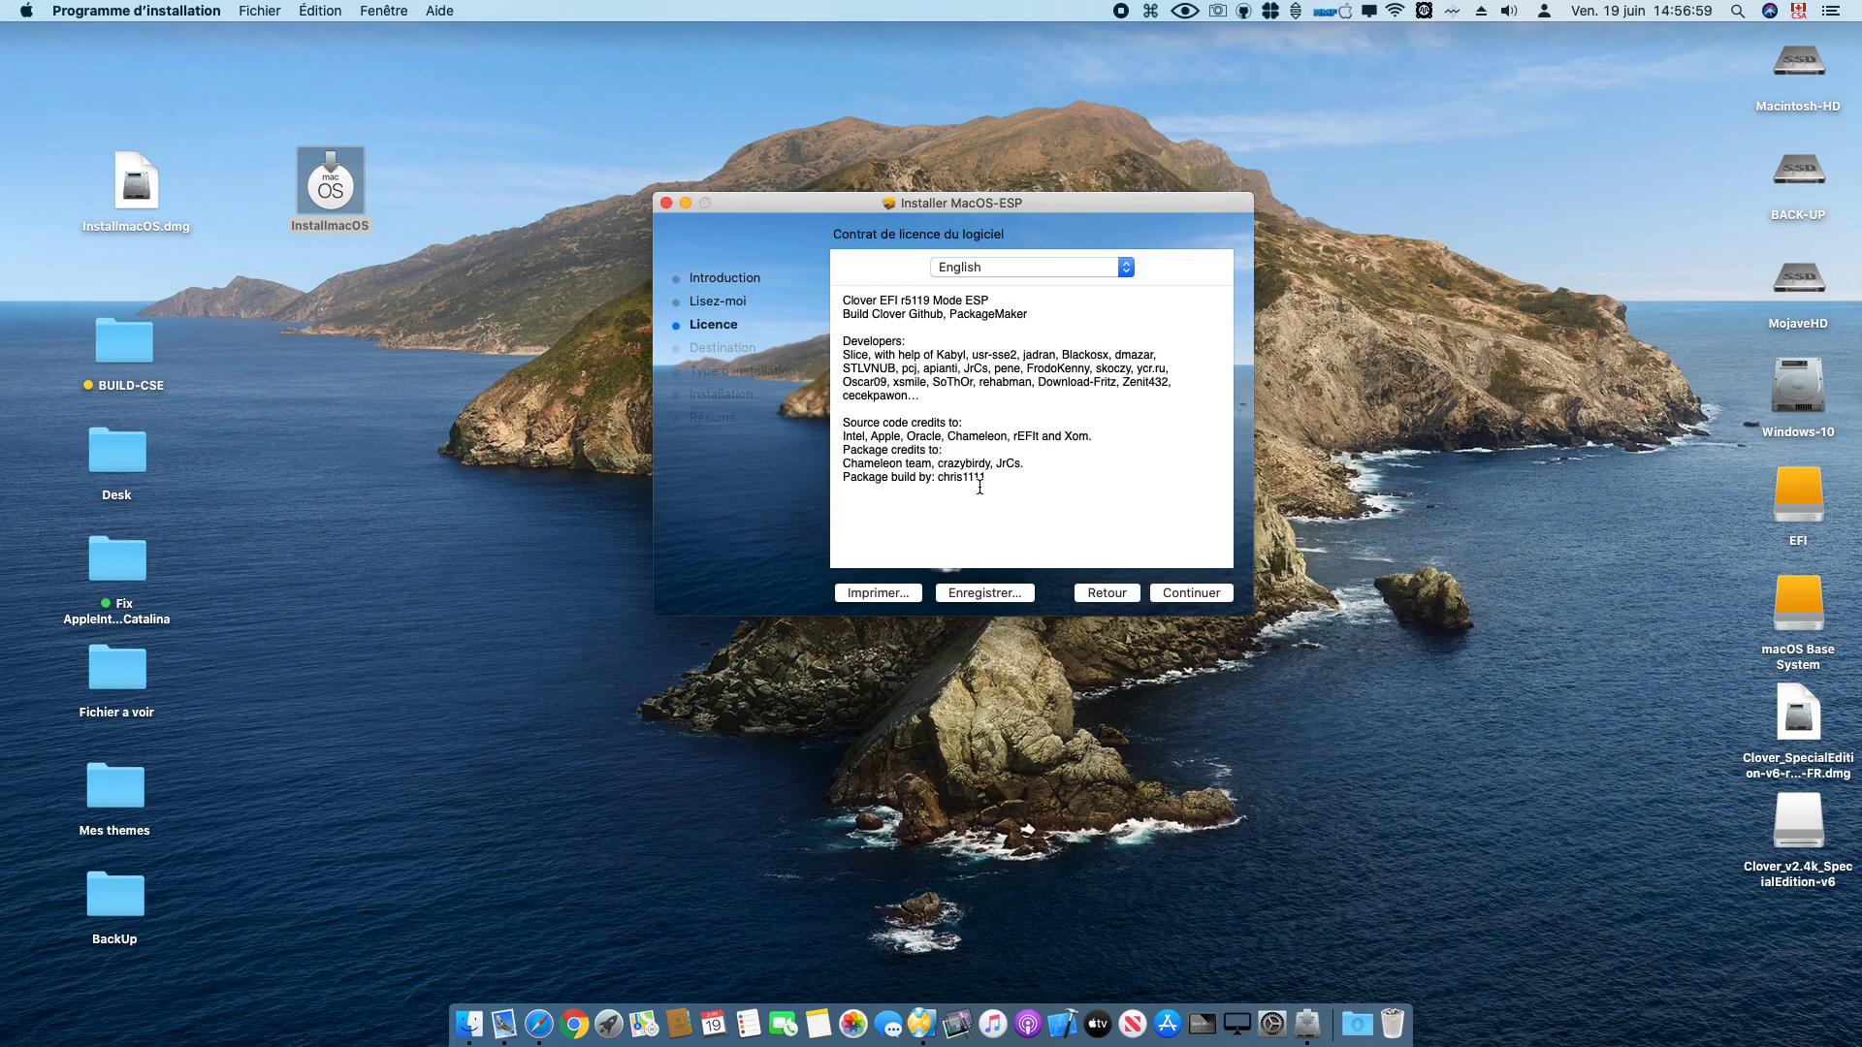
{"action": "left_click_drag", "start_coordinate": [991, 482], "coordinate": [805, 272]}
{"action": "left_click", "coordinate": [978, 437]}
{"action": "left_click", "coordinate": [1203, 601]}
{"action": "left_click", "coordinate": [1156, 355]}
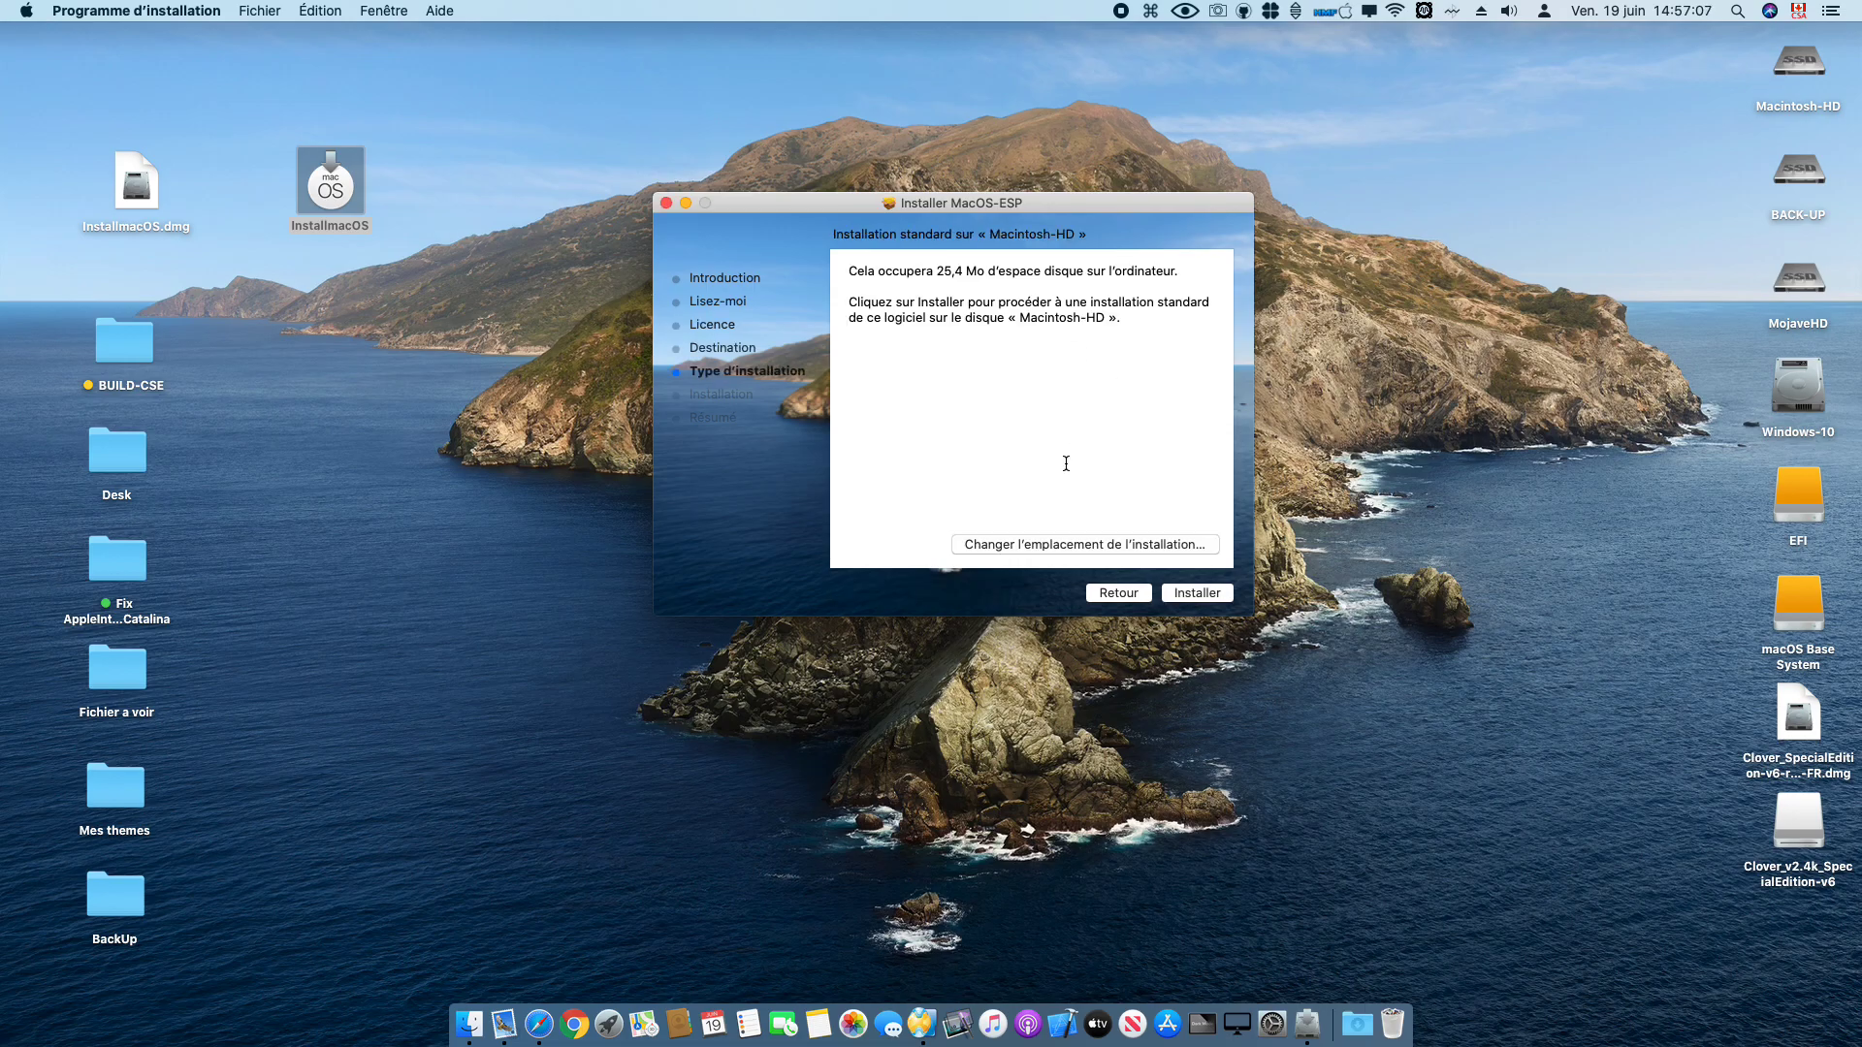
Step: Examine the disks offered as installation destinations for MacOS-ESP, and close the installer without installing
{"action": "left_click", "coordinate": [1085, 543]}
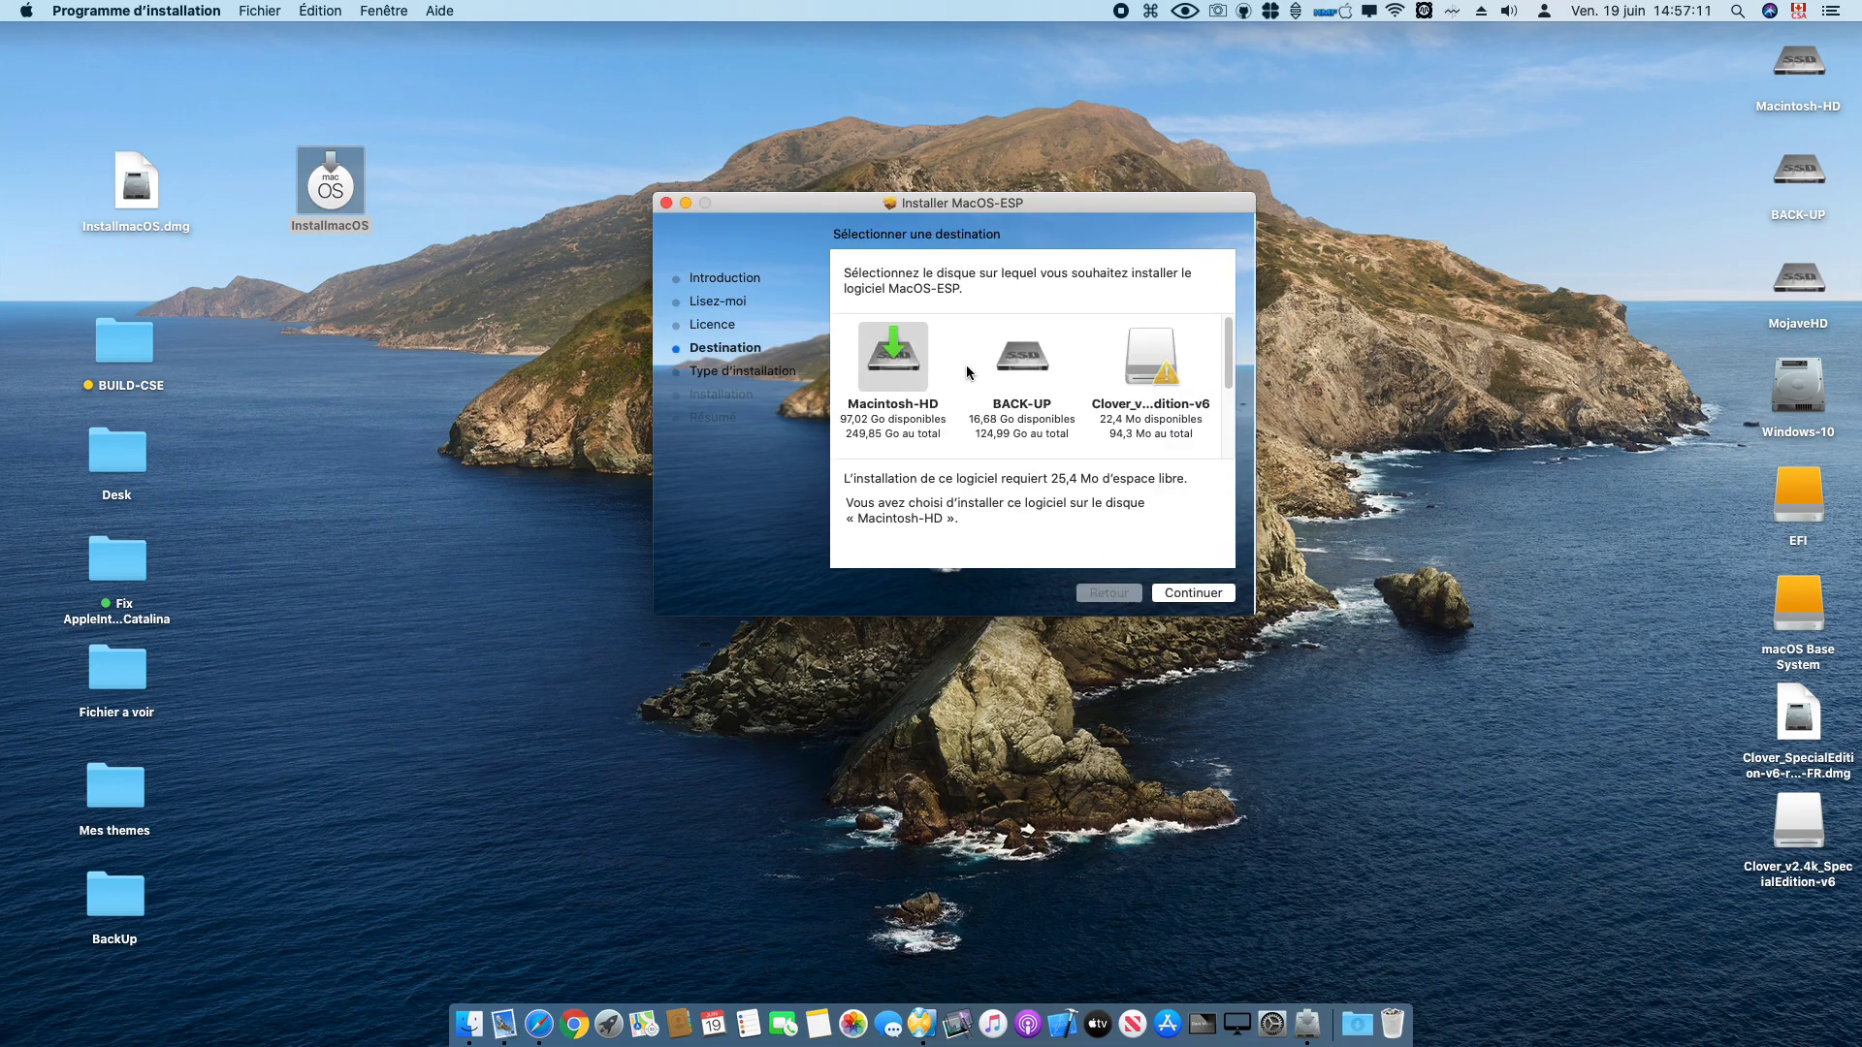
{"action": "scroll", "coordinate": [966, 364], "scroll_direction": "down", "scroll_amount": 3}
{"action": "scroll", "coordinate": [966, 365], "scroll_direction": "up", "scroll_amount": 3}
{"action": "scroll", "coordinate": [974, 383], "scroll_direction": "down", "scroll_amount": 3}
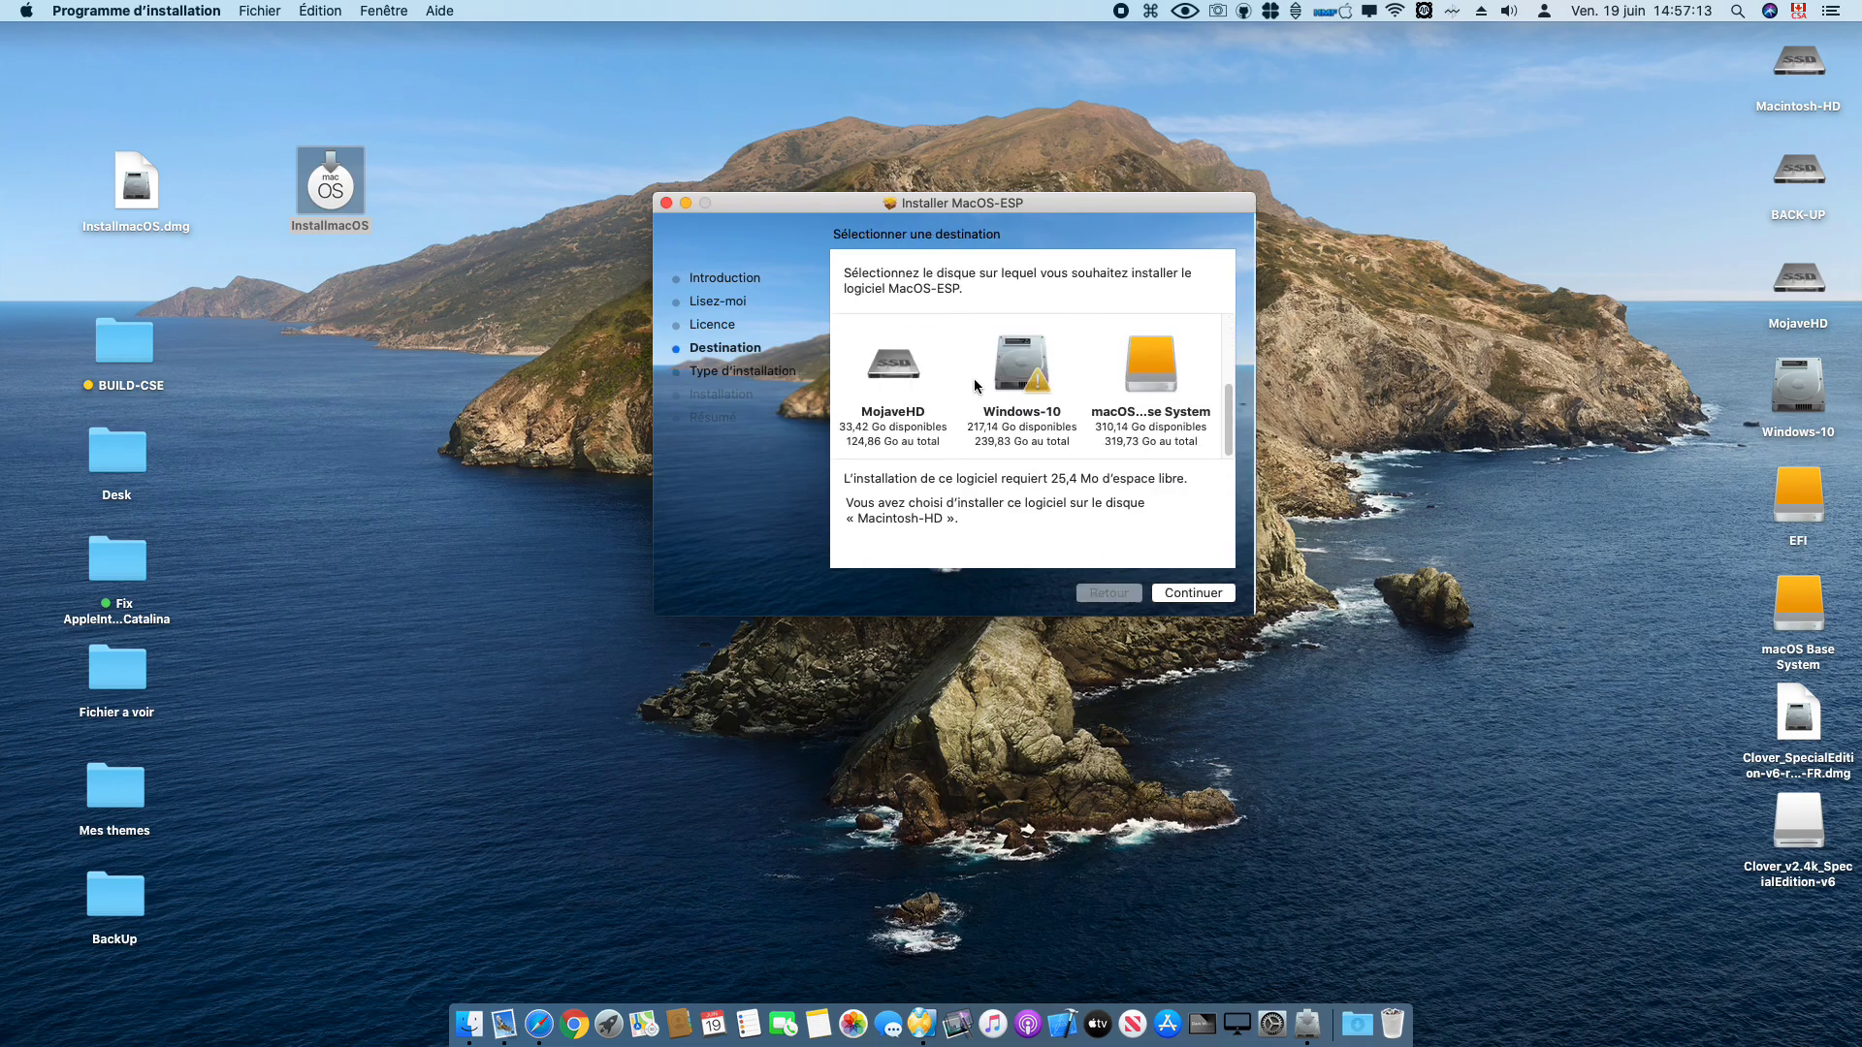
{"action": "scroll", "coordinate": [974, 383], "scroll_direction": "up", "scroll_amount": 3}
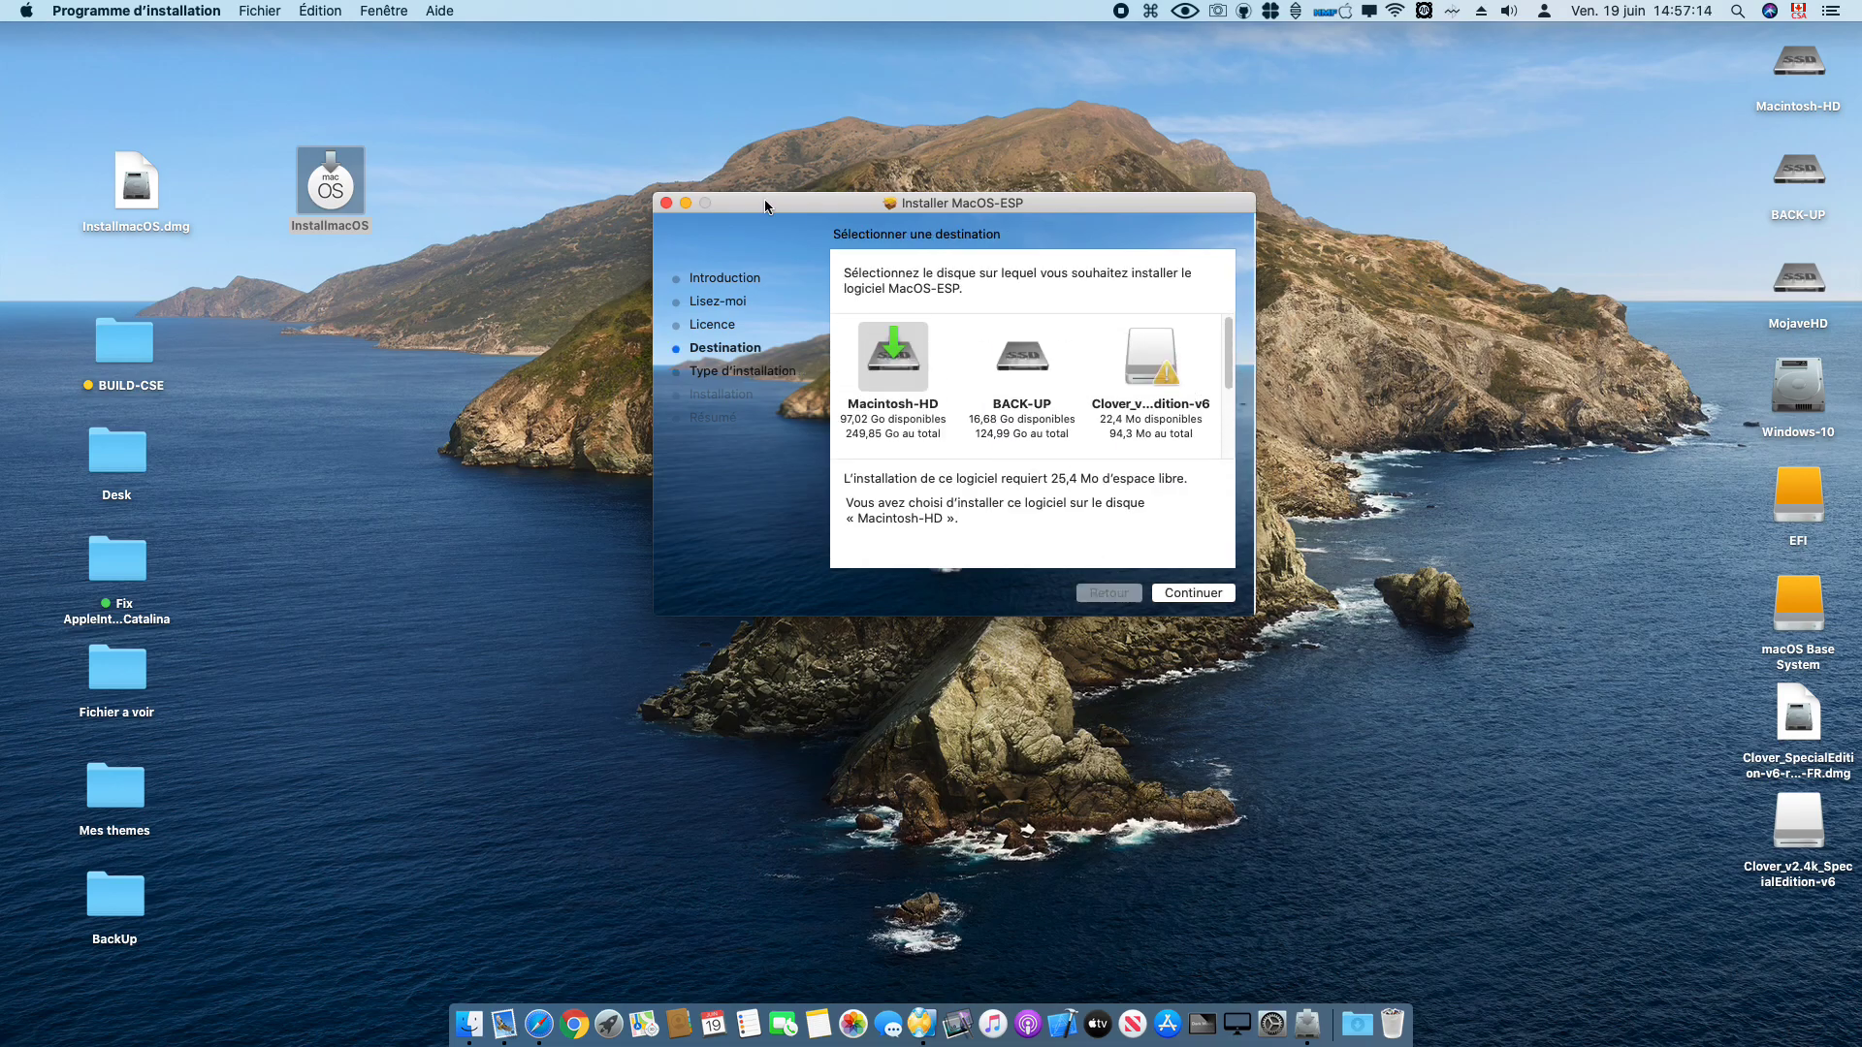
{"action": "left_click", "coordinate": [666, 204]}
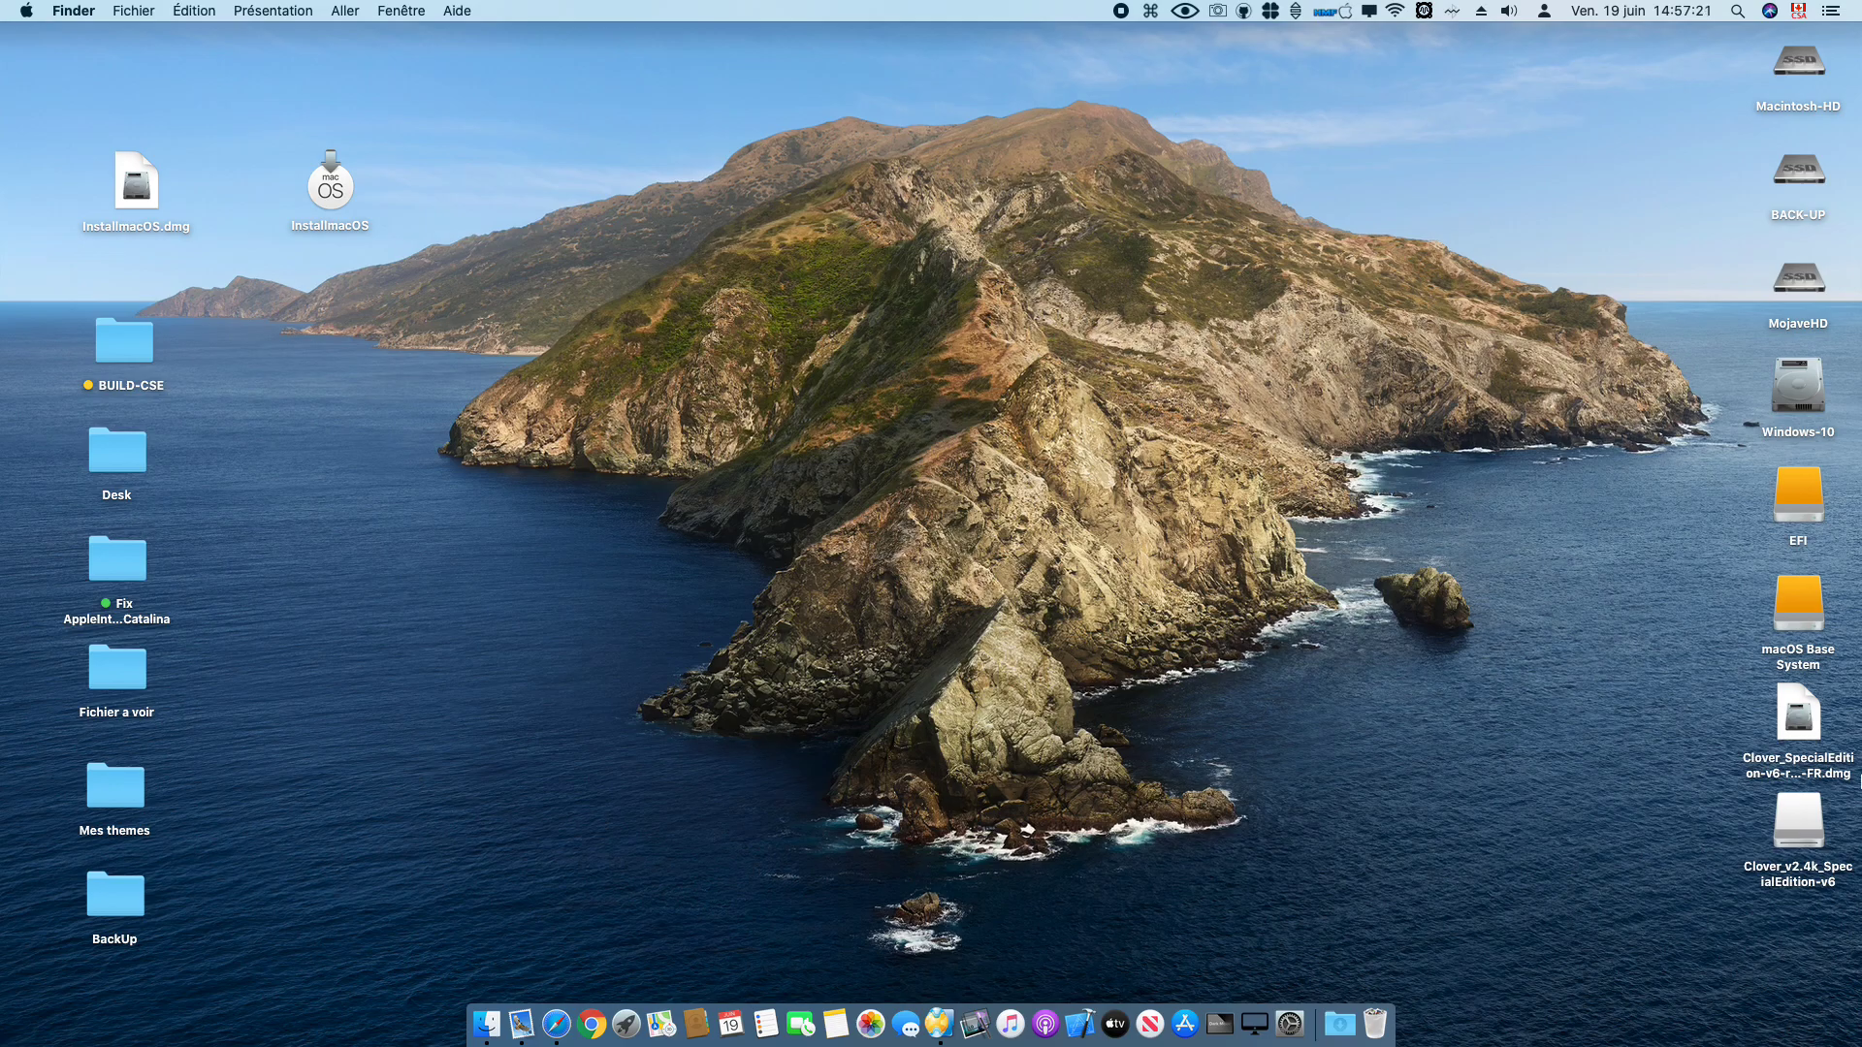
Step: Eject the Clover_v2.4k_SpecialEdition-v6 volume and select the Clover_SpecialEdition disk image on the desktop
{"action": "right_click", "coordinate": [1797, 813]}
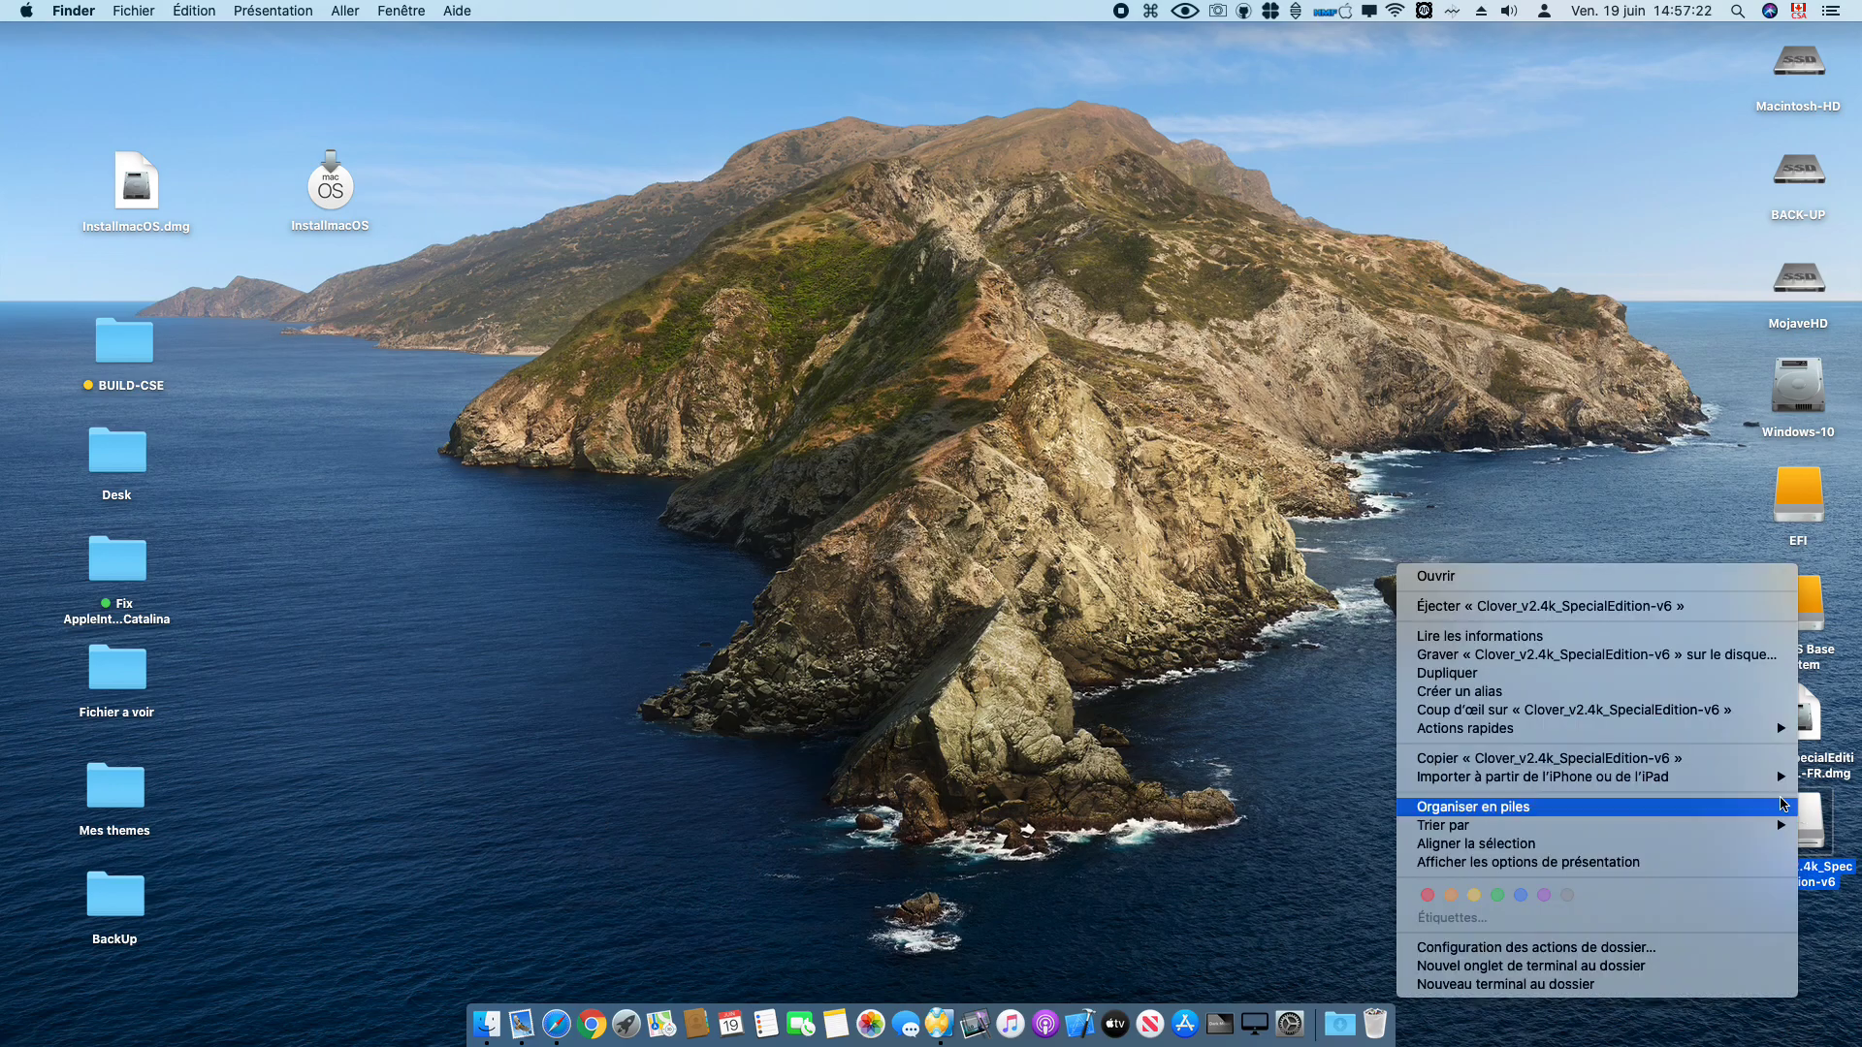
{"action": "left_click", "coordinate": [1459, 607]}
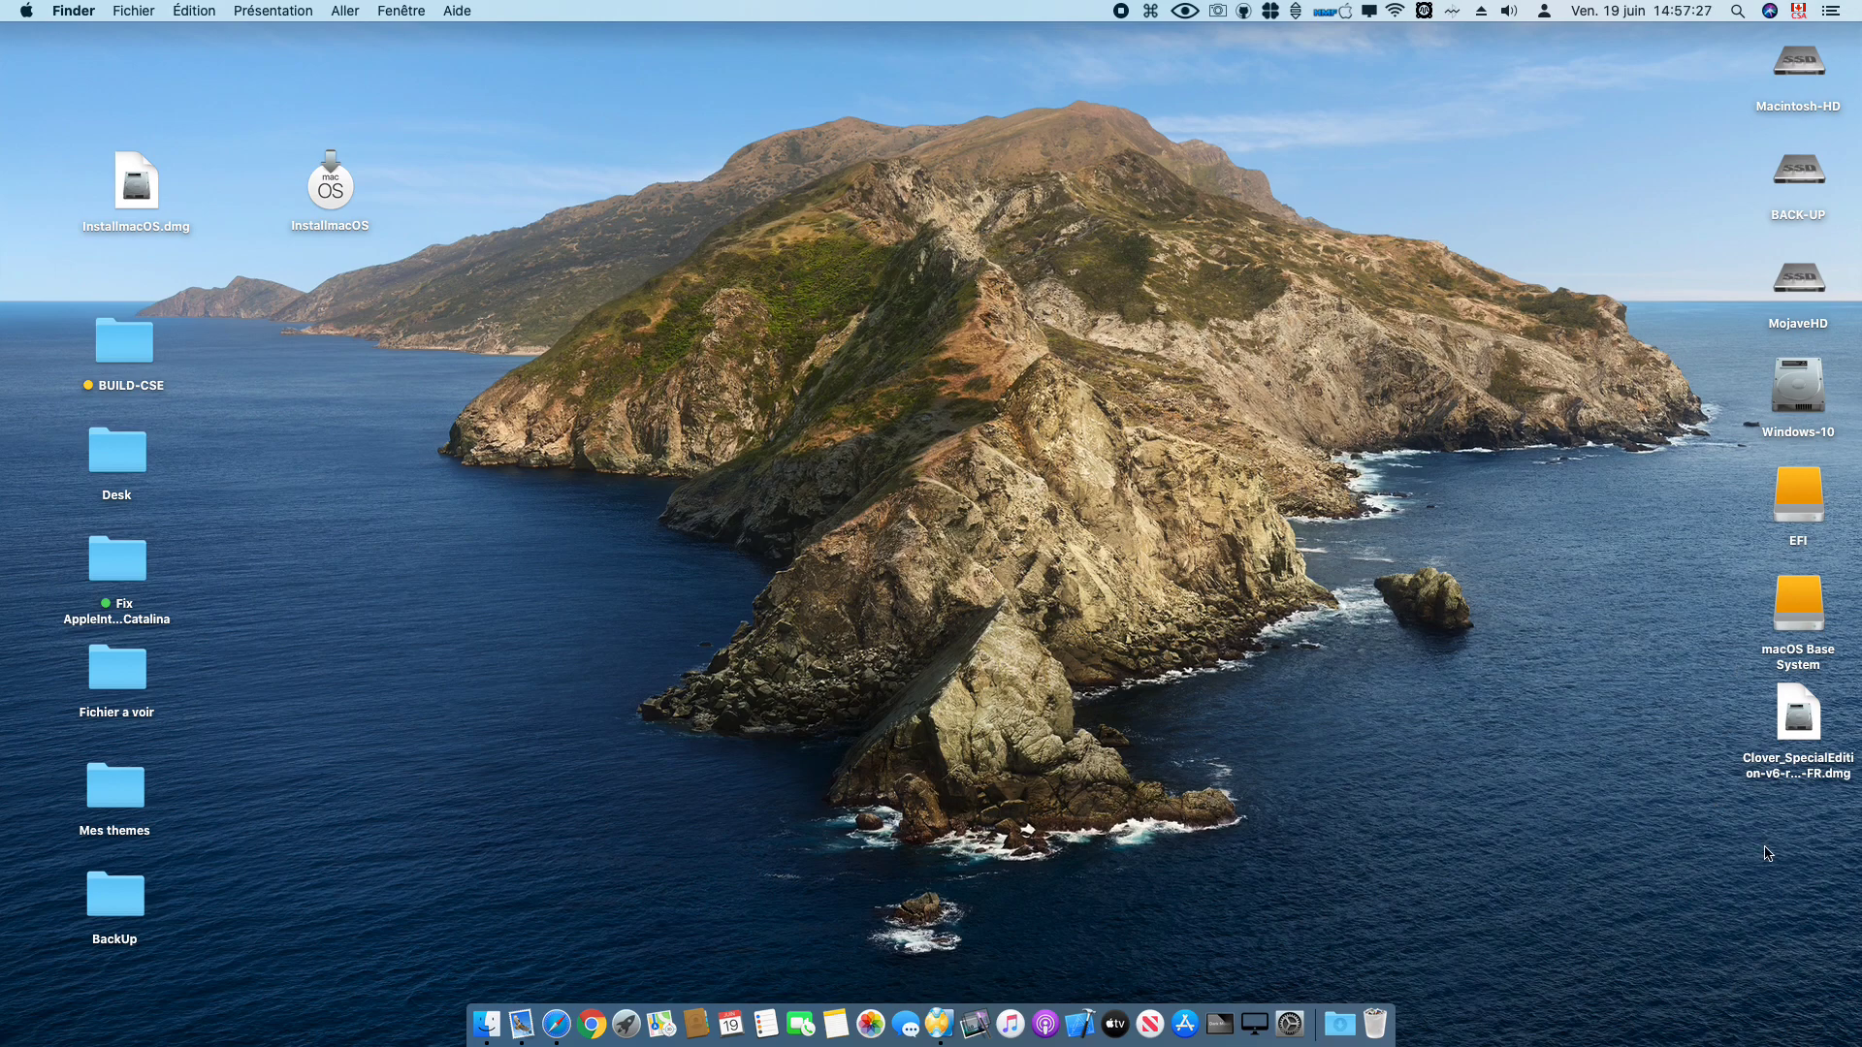
{"action": "left_click", "coordinate": [1792, 729]}
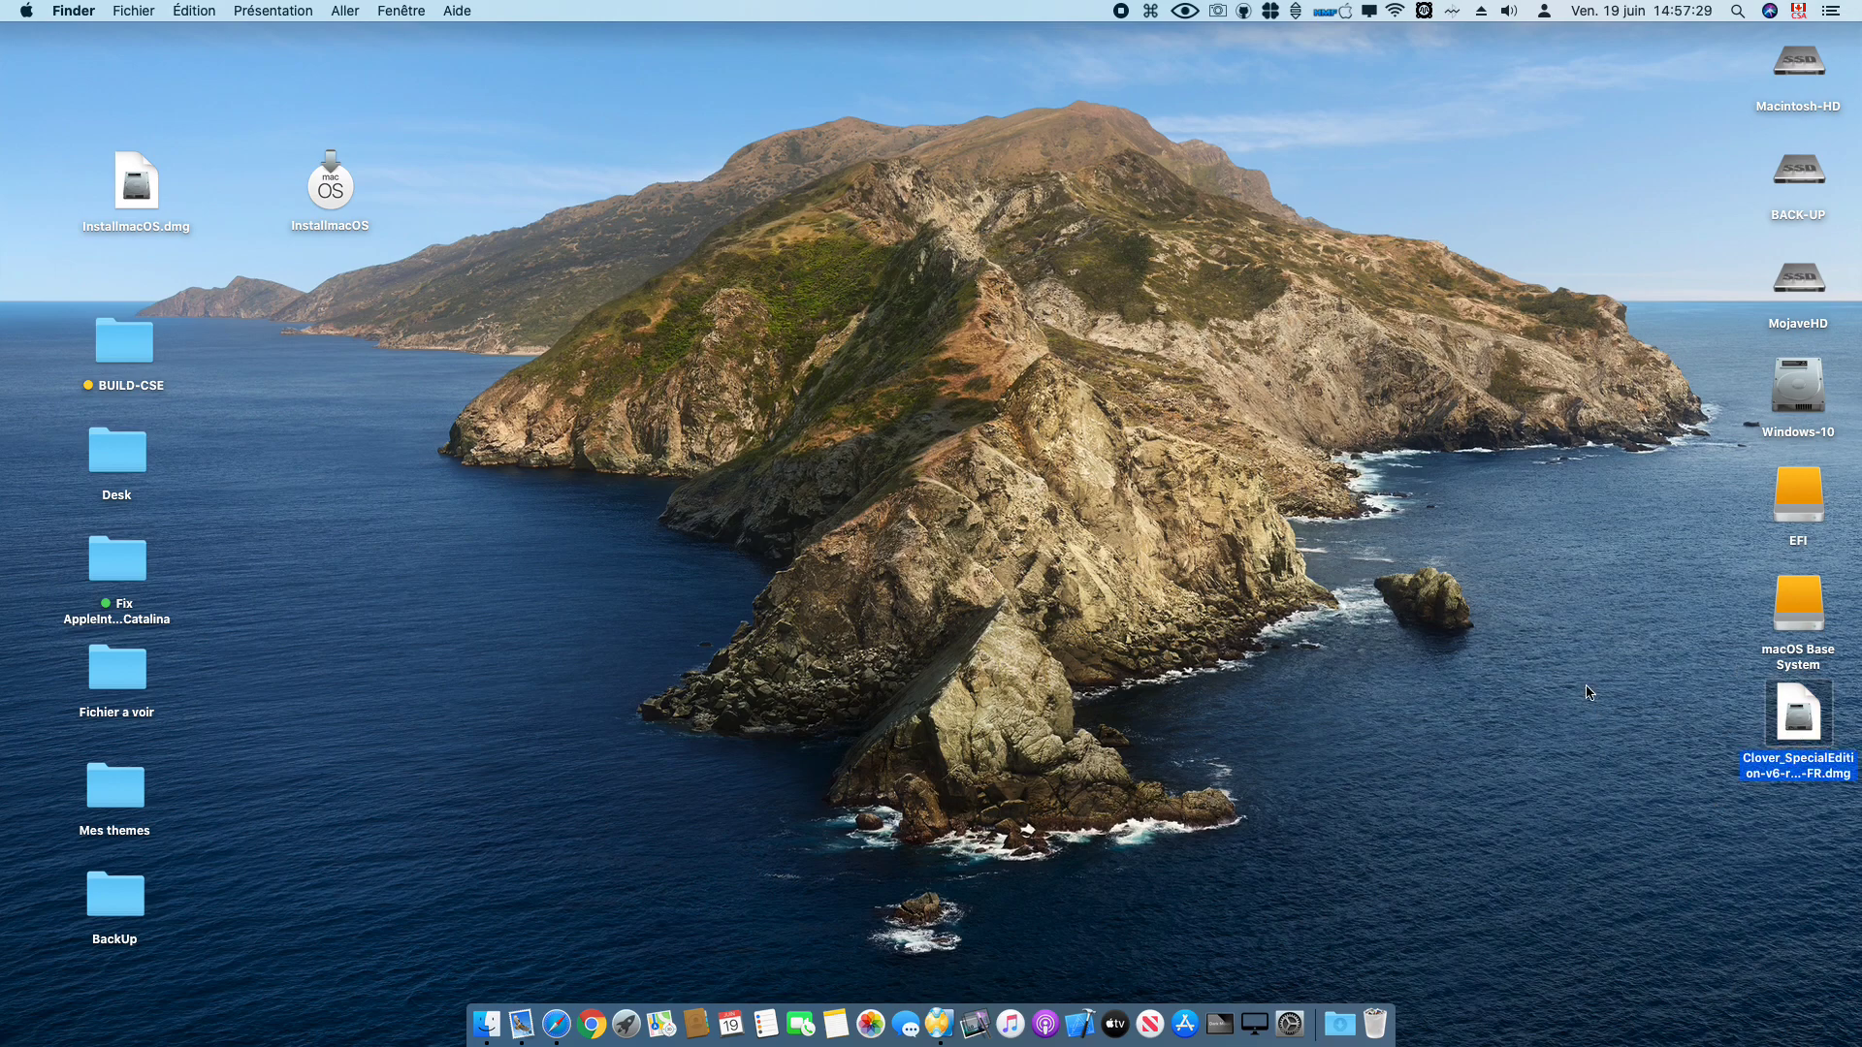